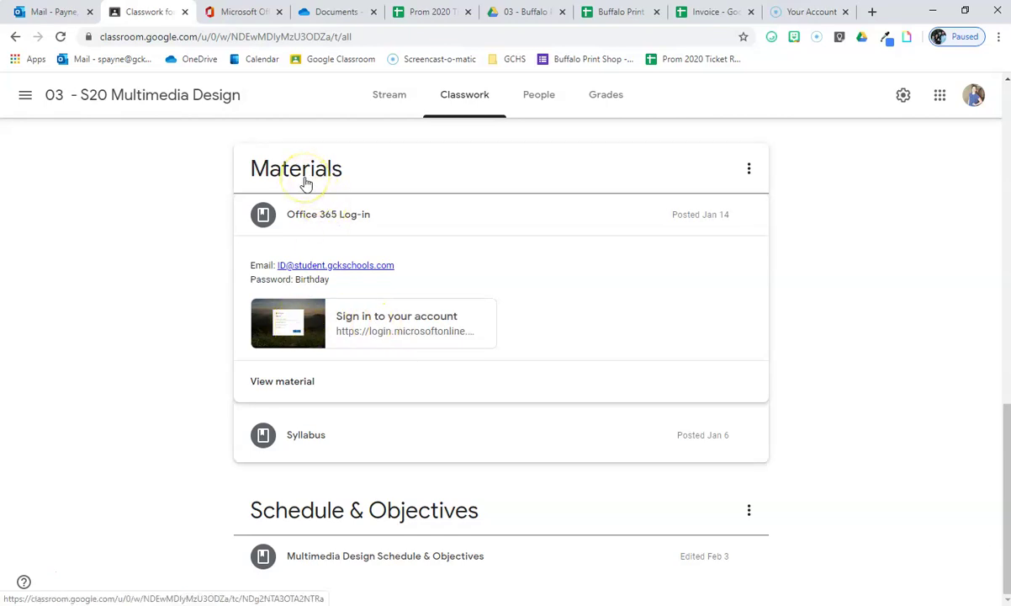
Step: Switch to Office 365, open OneDrive from its home page and go into the Multimedia Design folder
left_click(242, 12)
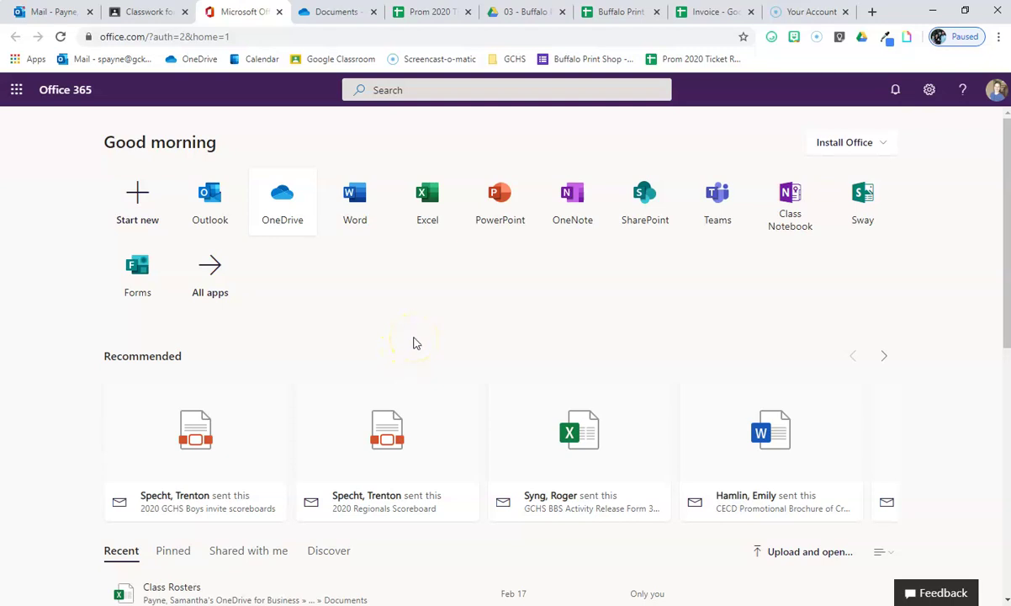
left_click(278, 205)
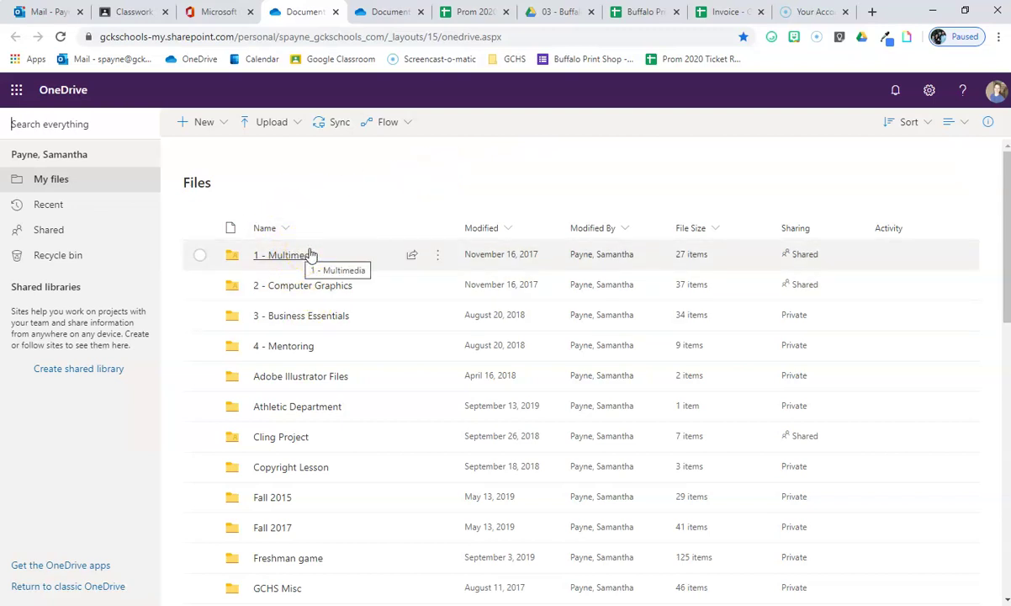
scroll(290, 437, "down", 3)
left_click(257, 497)
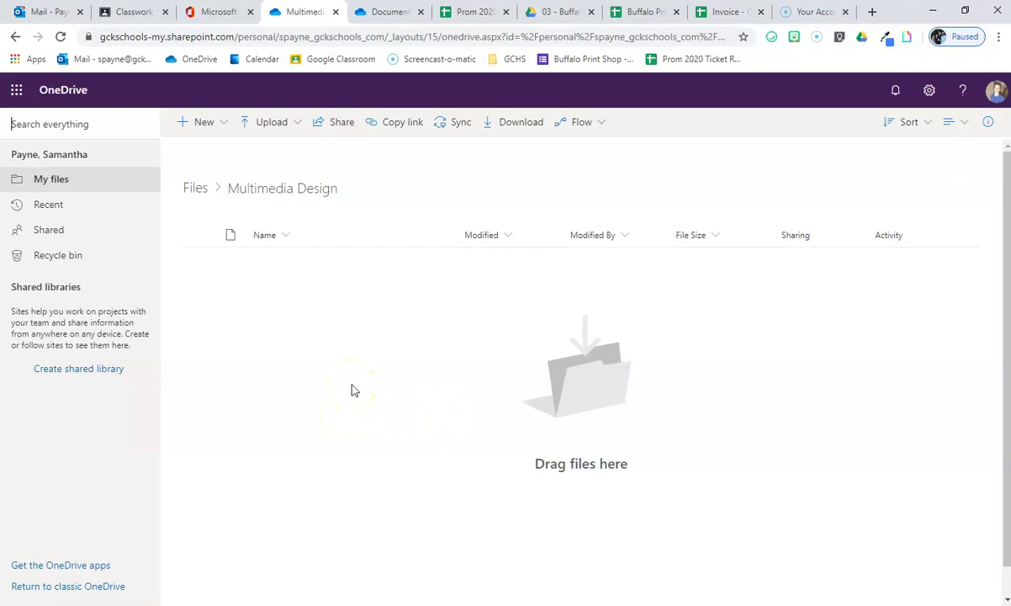
left_click(36, 571)
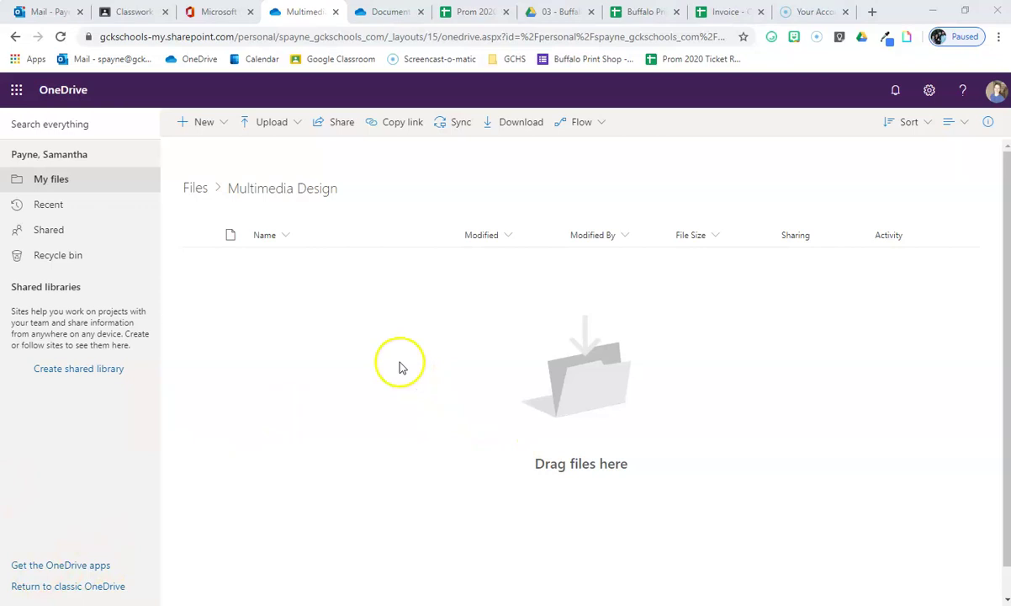
Step: Create a new PowerPoint presentation inside the Multimedia Design folder
left_click(204, 125)
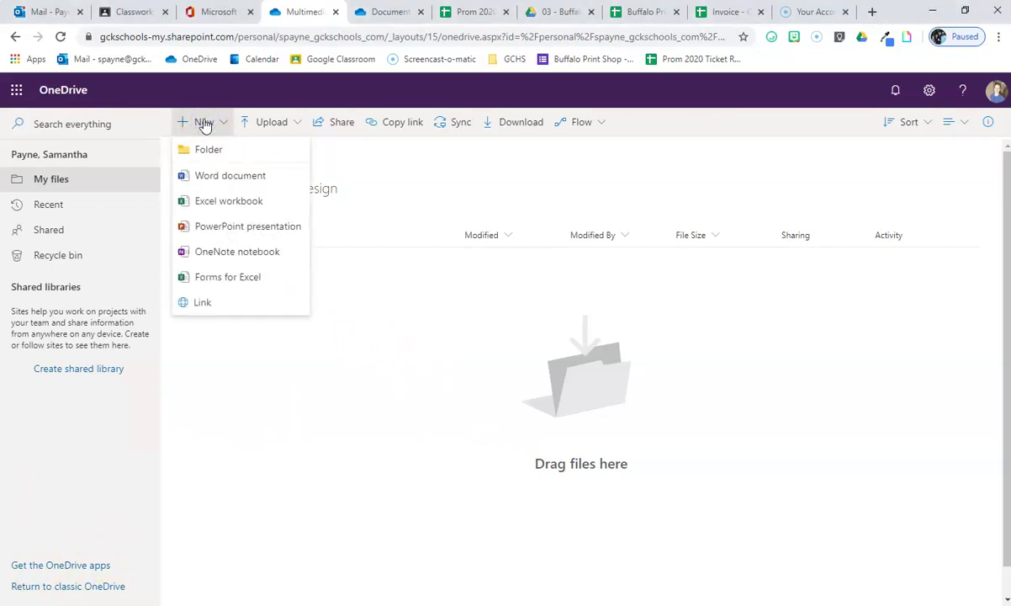
left_click(204, 229)
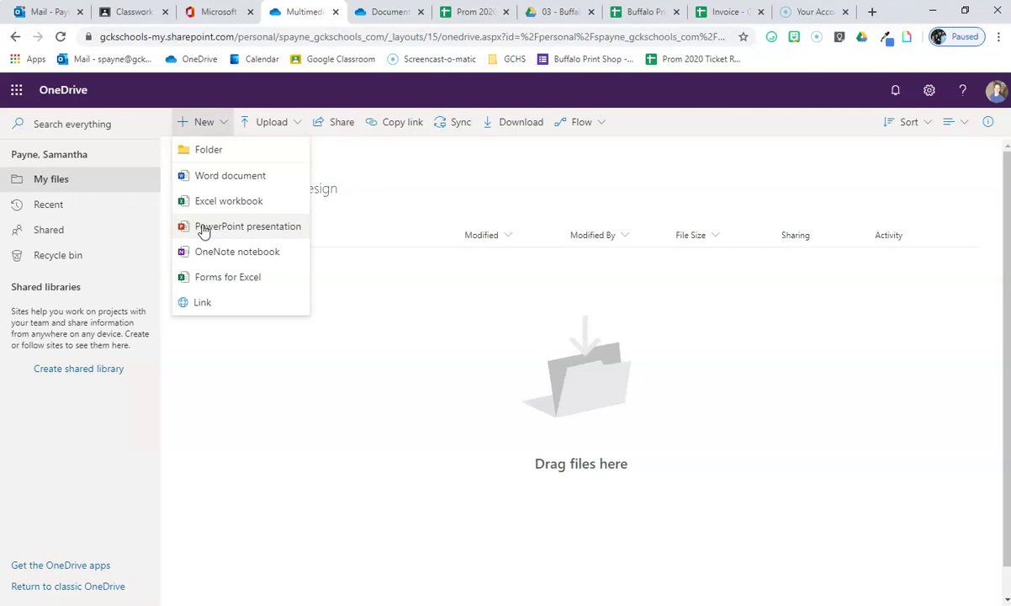
left_click(202, 227)
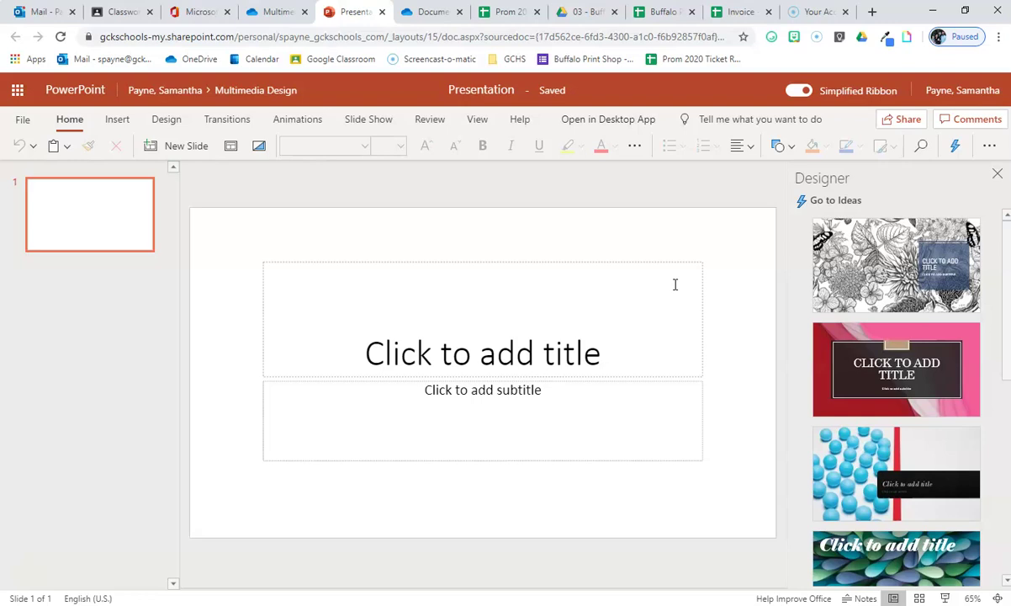
Step: Rename the presentation as "LAST NAME, FIRST NAME - Fav Band or Fav Team"
left_click(498, 90)
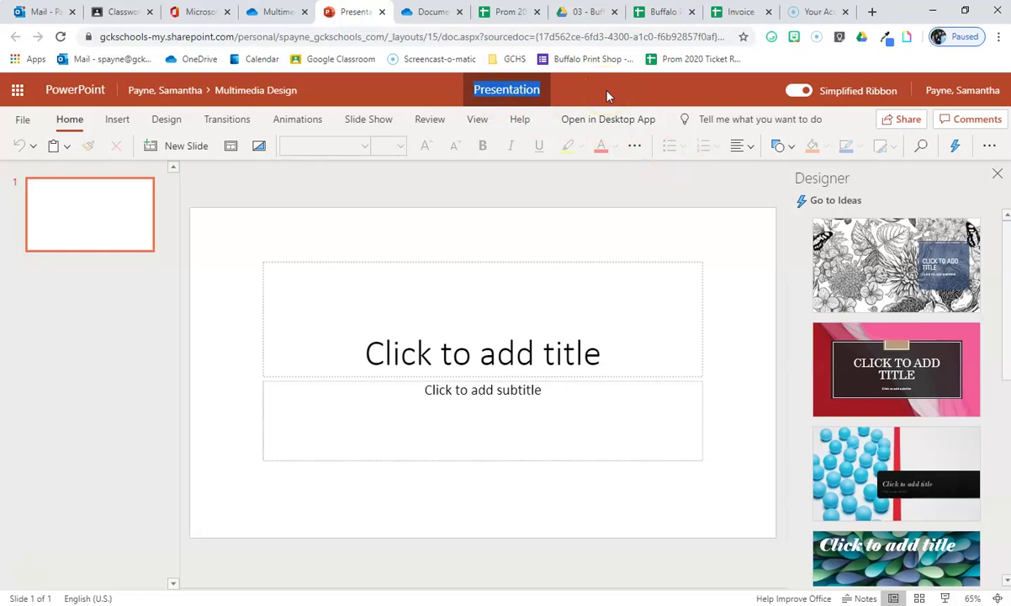
type("LAST NAME,")
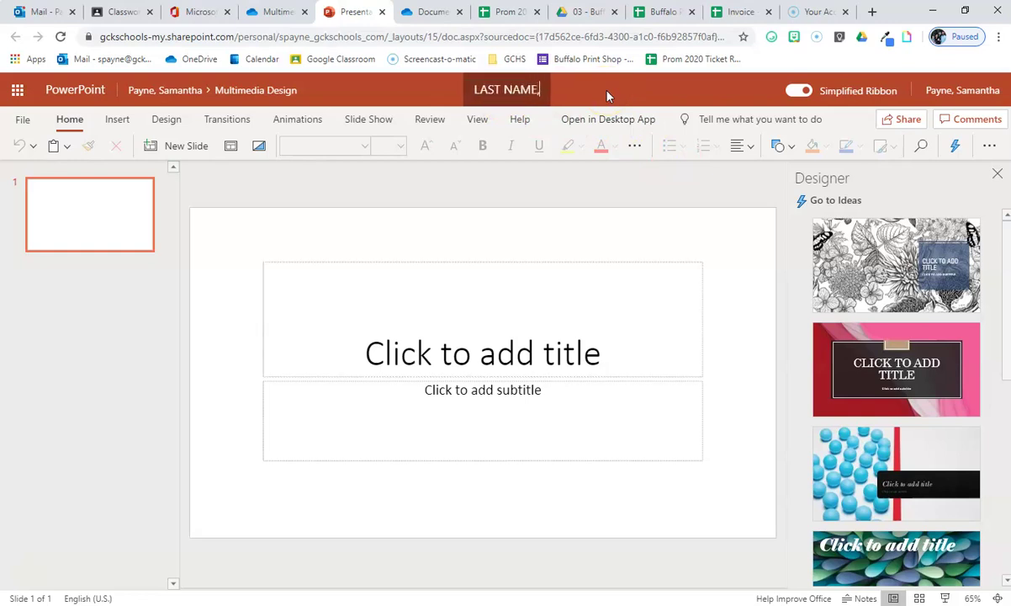
type(" FIRST NAME - Fav Band or Fav Team")
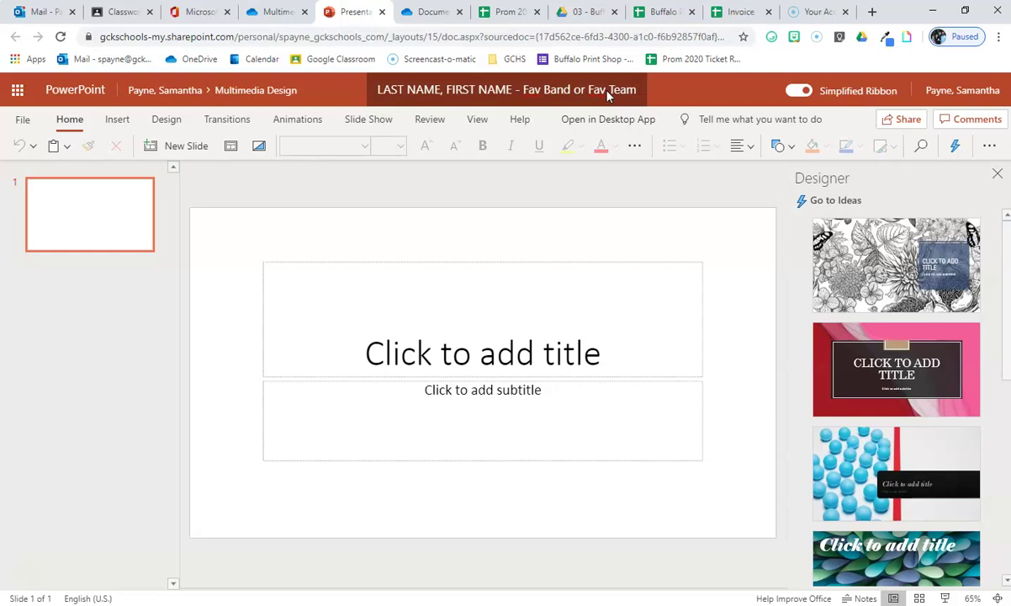
left_click(458, 352)
left_click(463, 341)
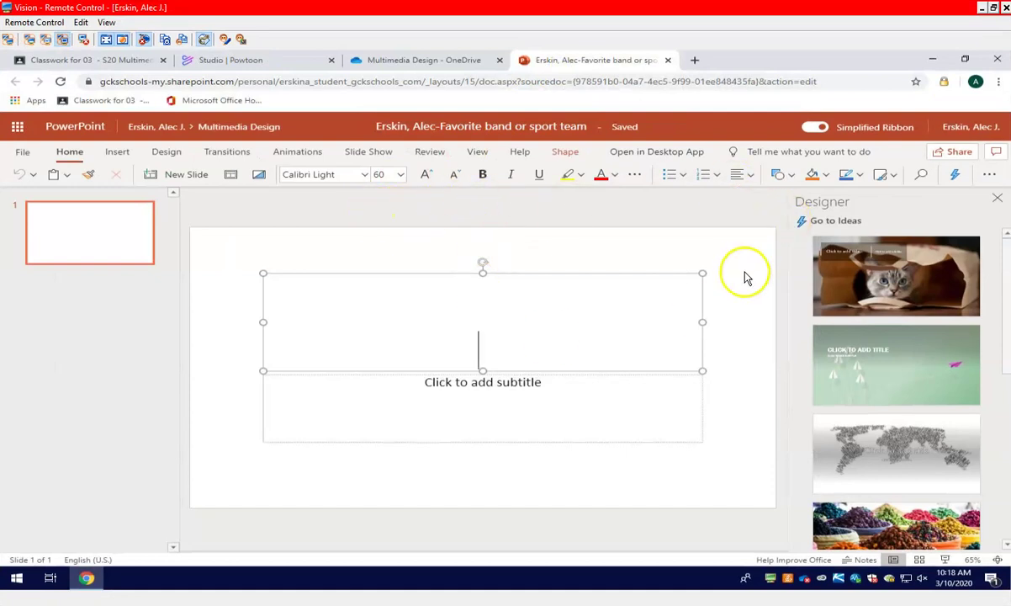
Step: Copy a sharing link to the student's favorite band or sport team presentation, with anyone who has the link able to edit
left_click(957, 153)
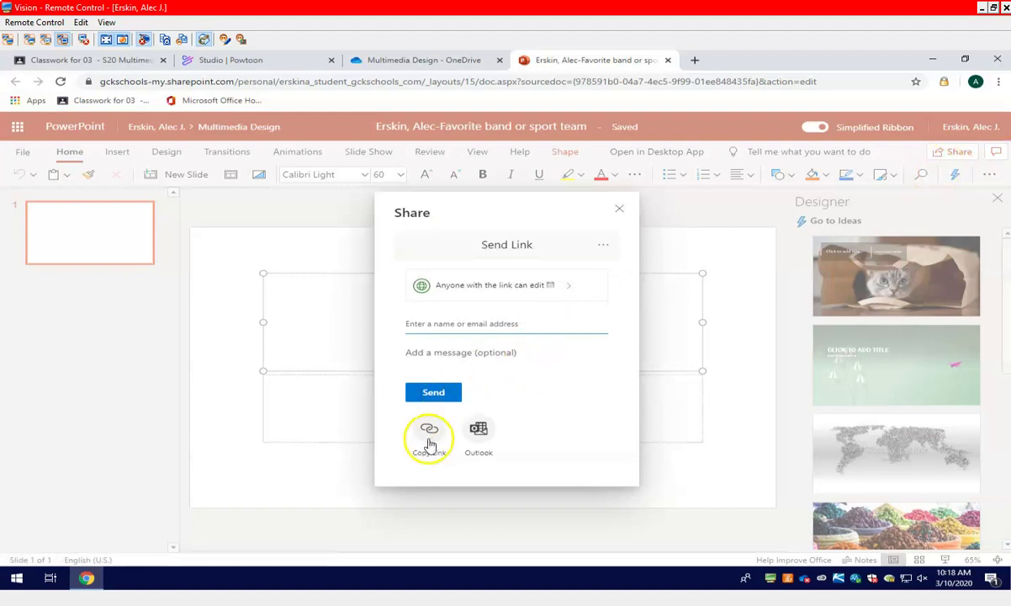
left_click(428, 448)
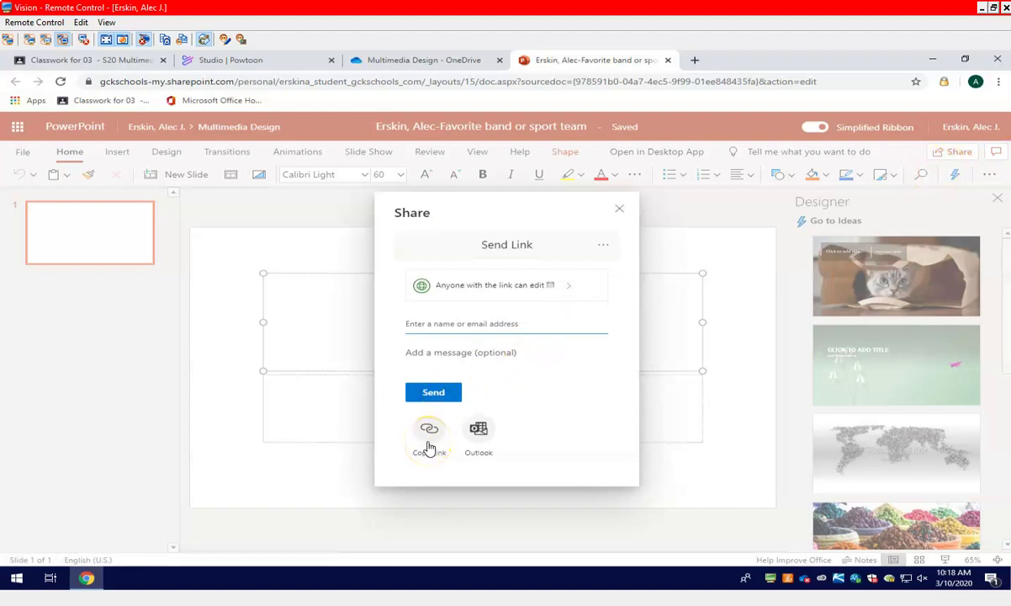
left_click(516, 402)
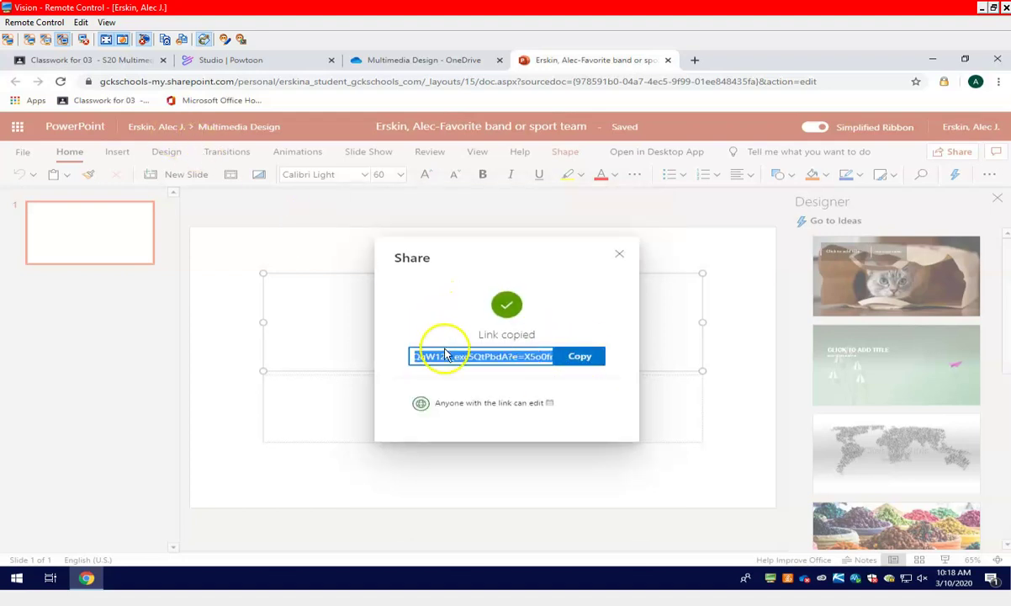
left_click(625, 257)
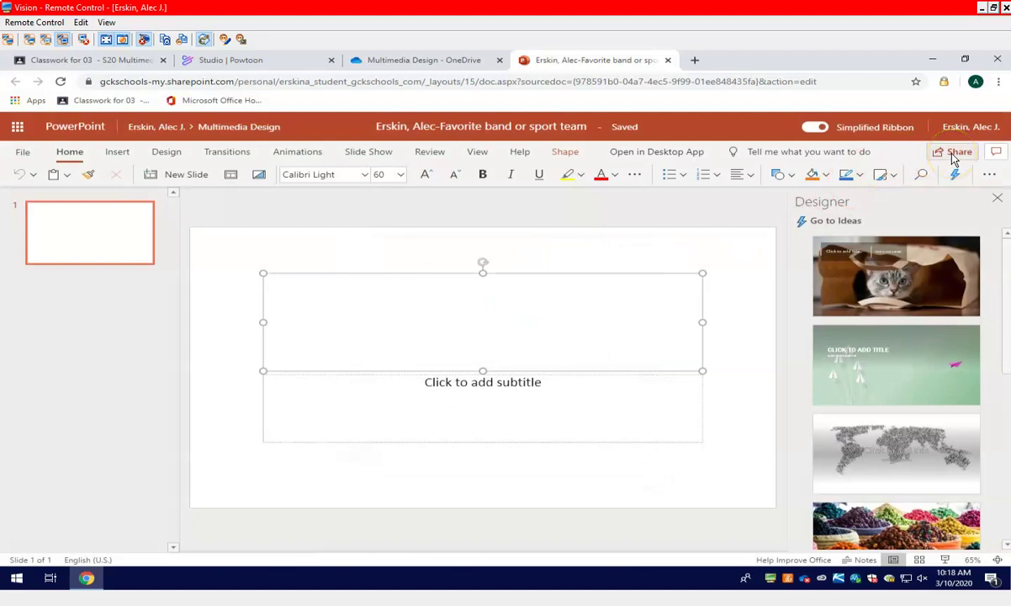
left_click(954, 158)
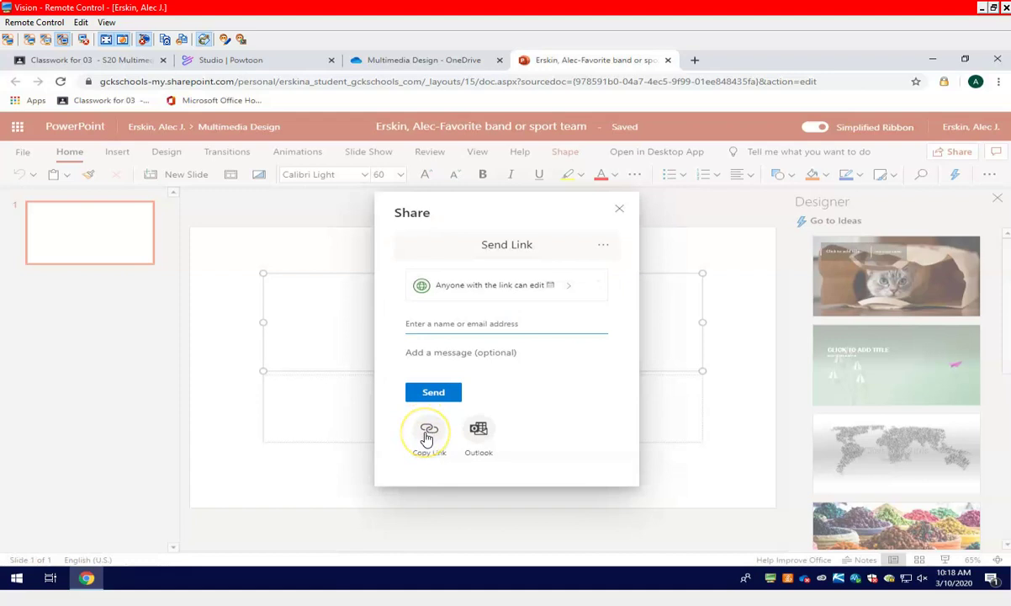
left_click(426, 436)
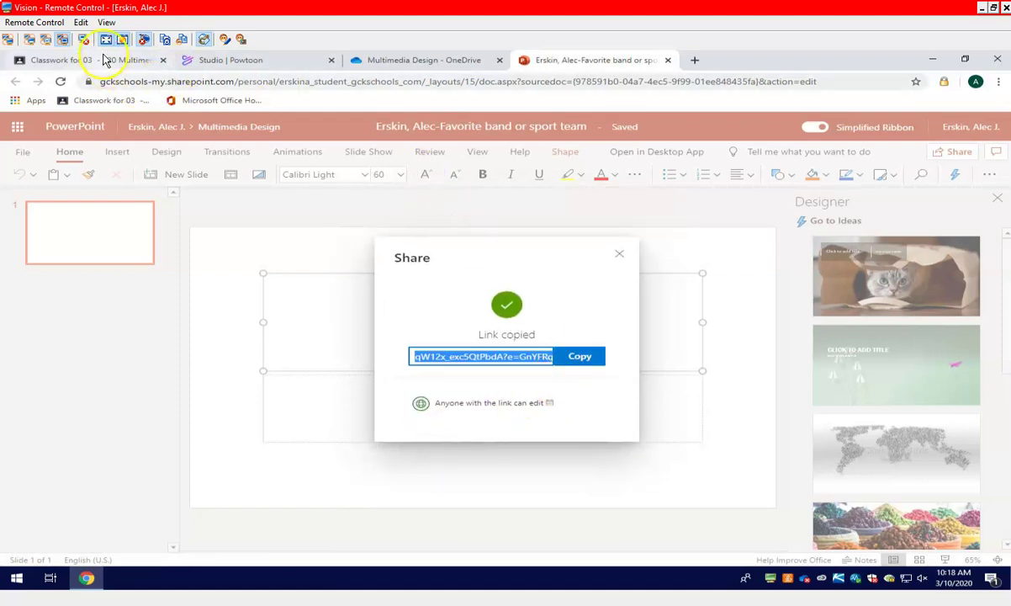
Step: Switch to the Google Classroom classwork page and open the full Favorite Band/Sports Team assignment
left_click(110, 58)
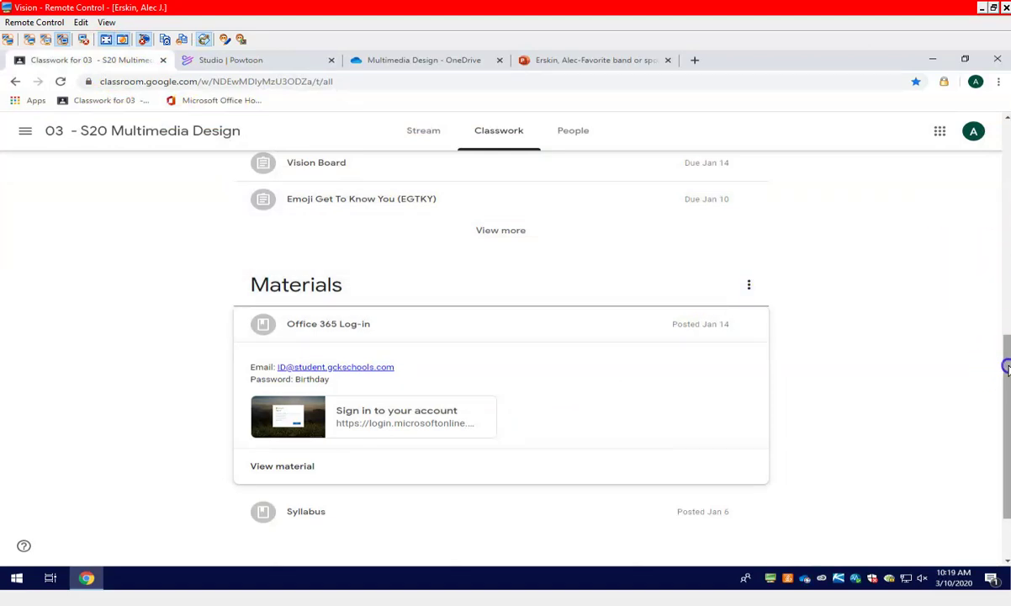
left_click_drag(1001, 370, 996, 135)
left_click(420, 261)
left_click(280, 479)
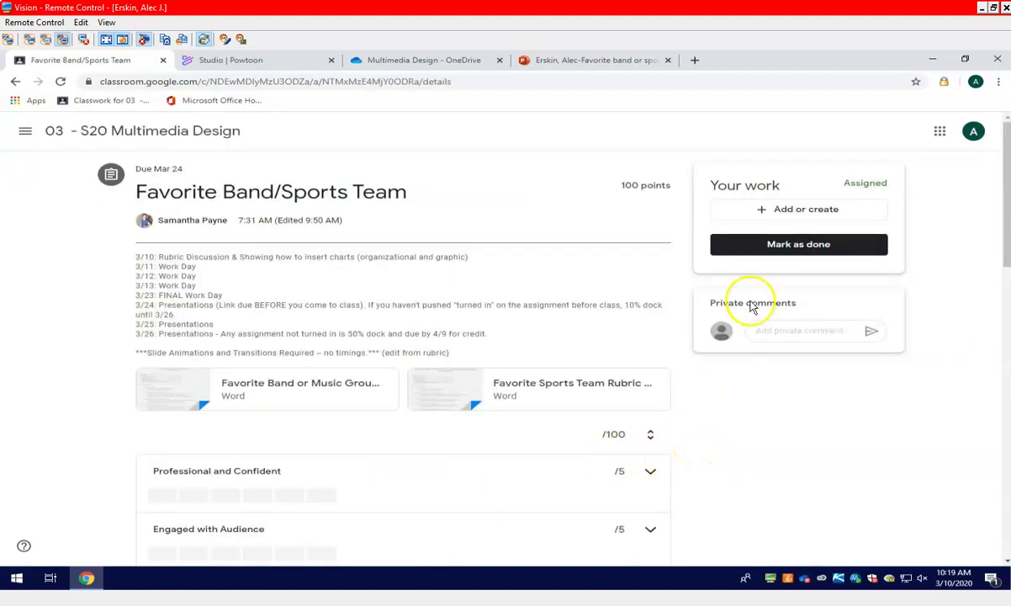
Step: Attach the copied presentation link to the student's work for the Favorite Band/Sports Team assignment
left_click(772, 209)
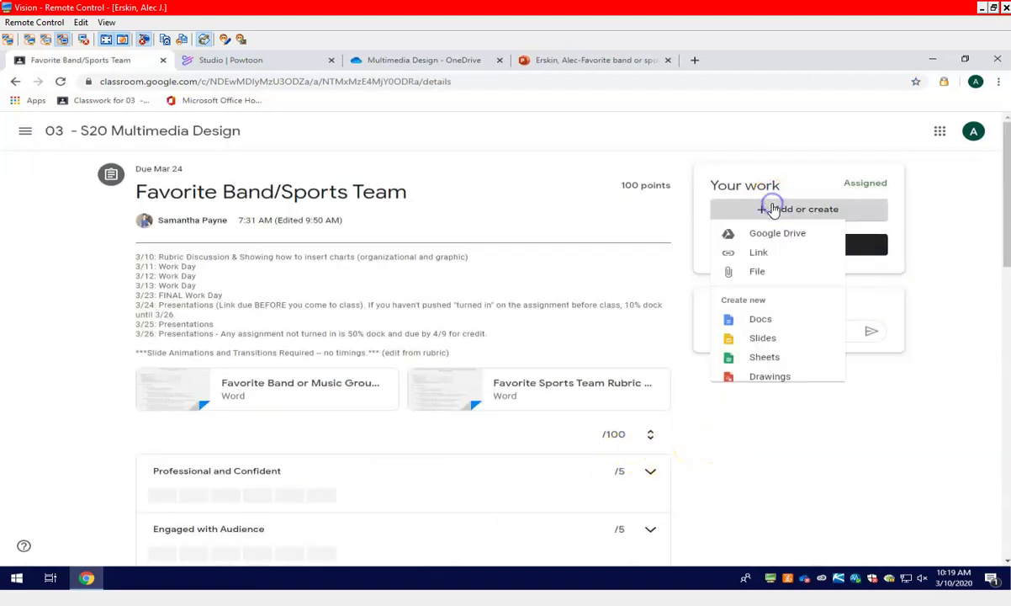
left_click(772, 261)
left_click(478, 332)
key("ctrl+v")
left_click(563, 380)
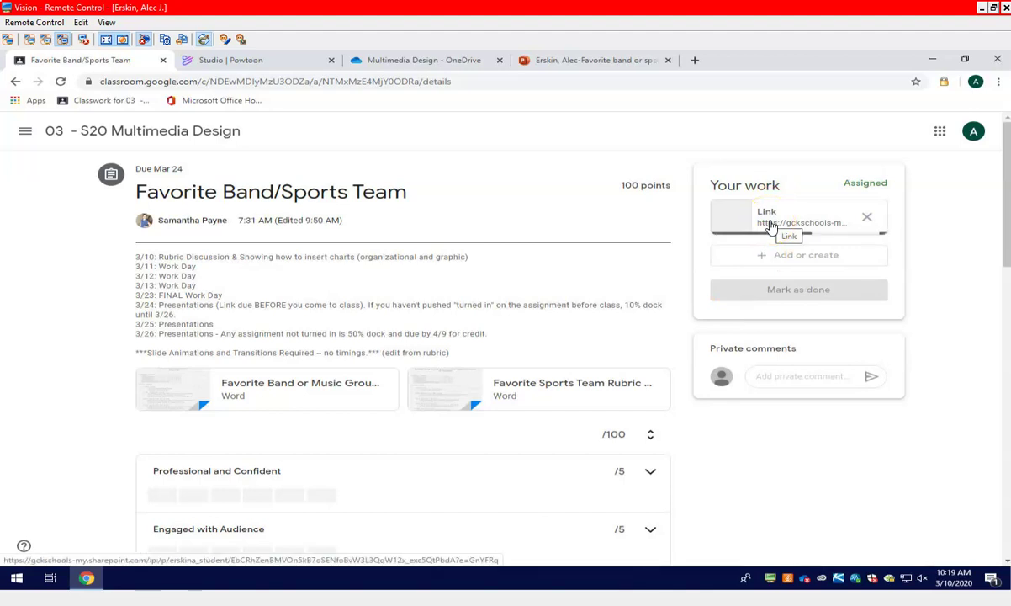
left_click(775, 235)
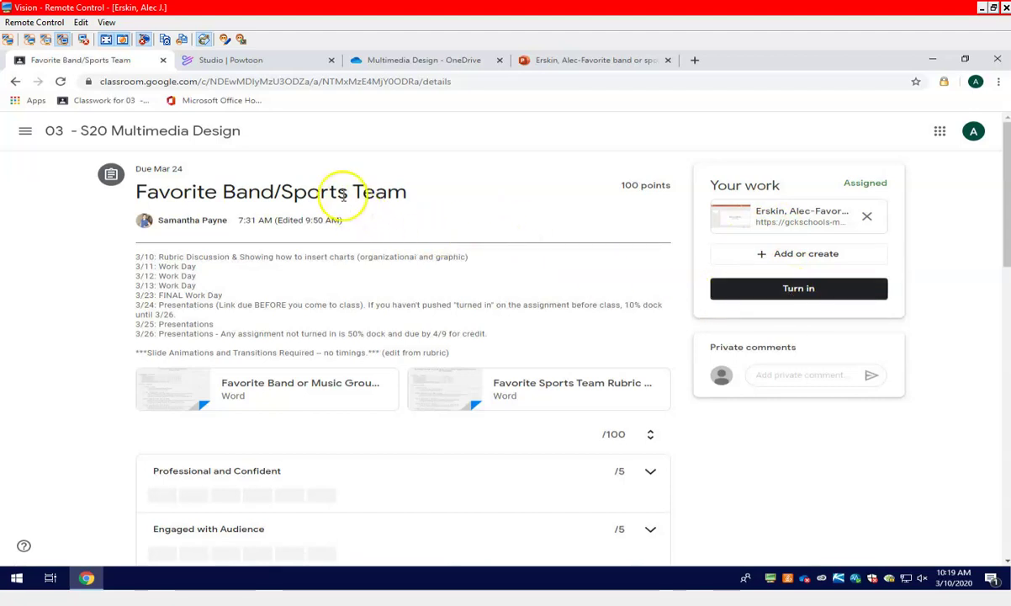
Step: Close the remote control session and return to the online presentation with no placeholder selected
left_click(1005, 9)
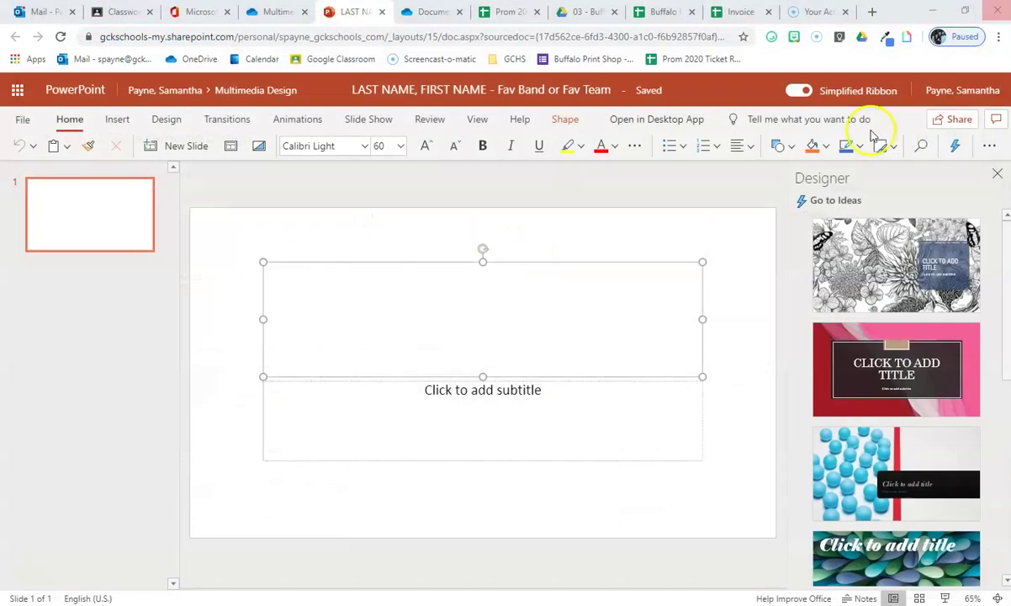
left_click(628, 423)
left_click(616, 413)
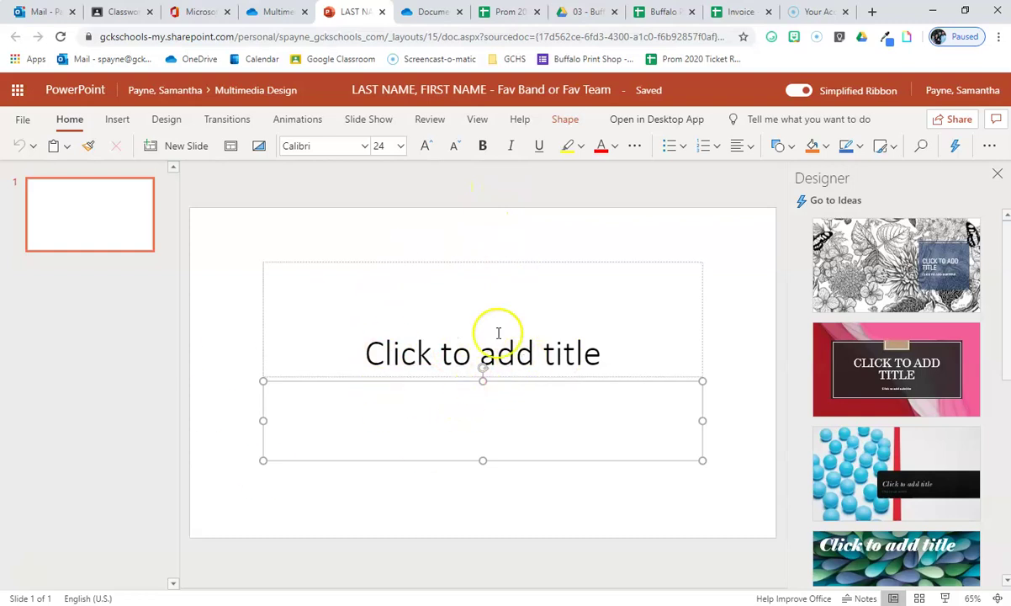
left_click(490, 241)
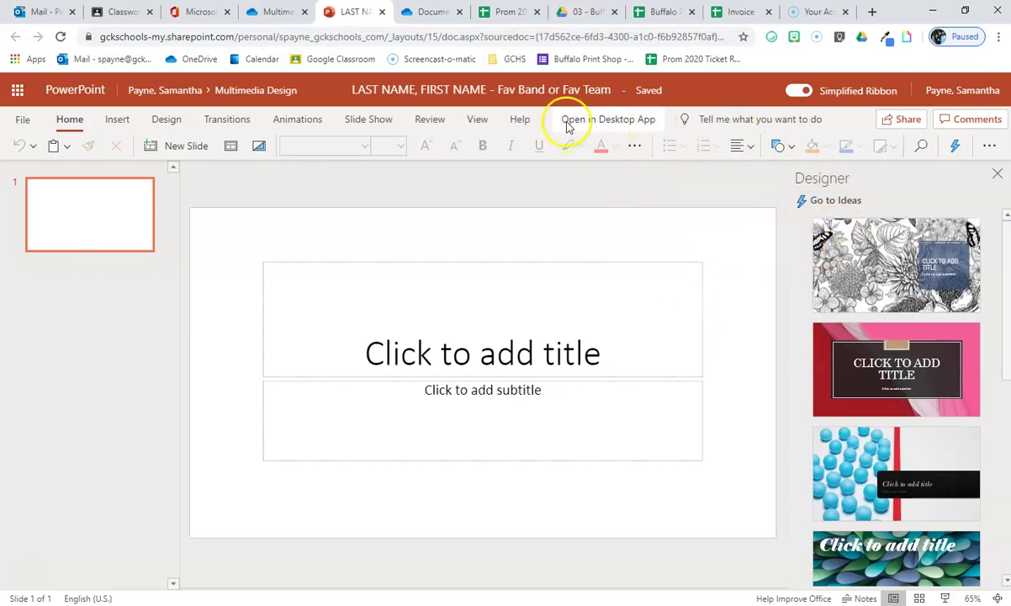
Step: Open the presentation in the desktop version of PowerPoint
left_click(592, 123)
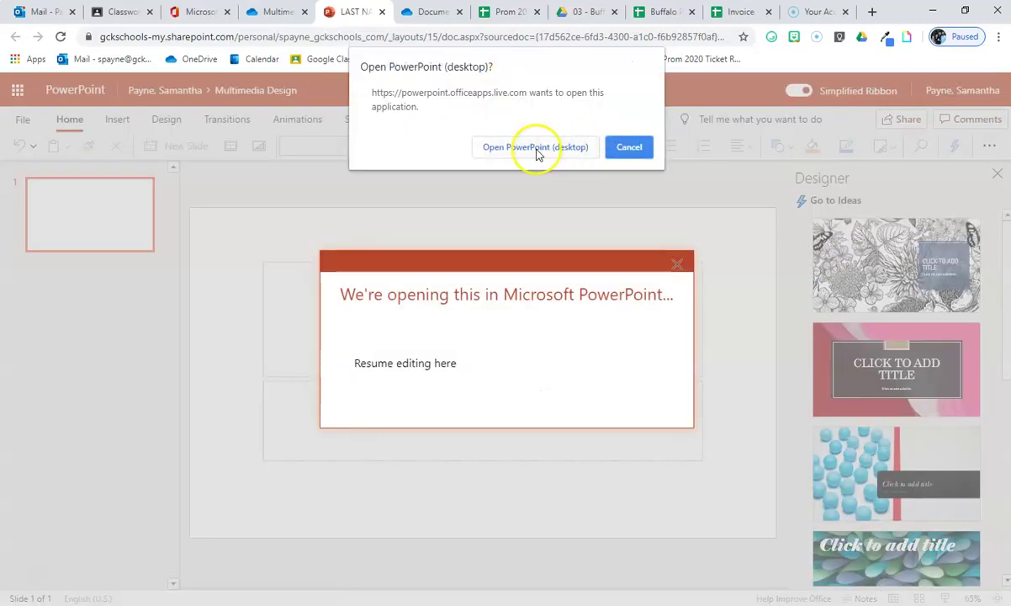
left_click(530, 152)
left_click(563, 406)
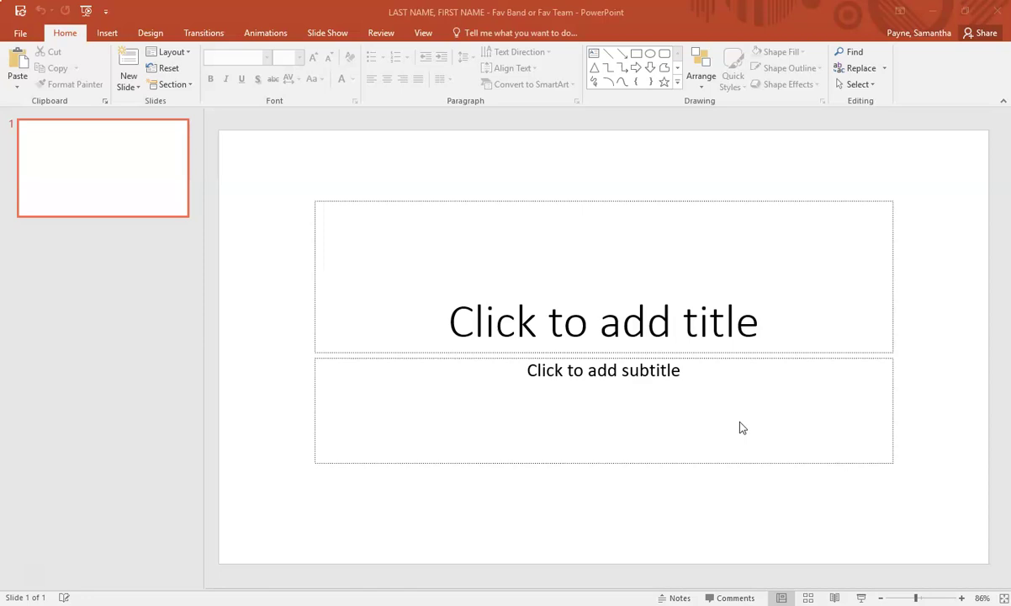
Step: Add a title-and-content slide after the title slide
left_click(742, 404)
left_click(134, 65)
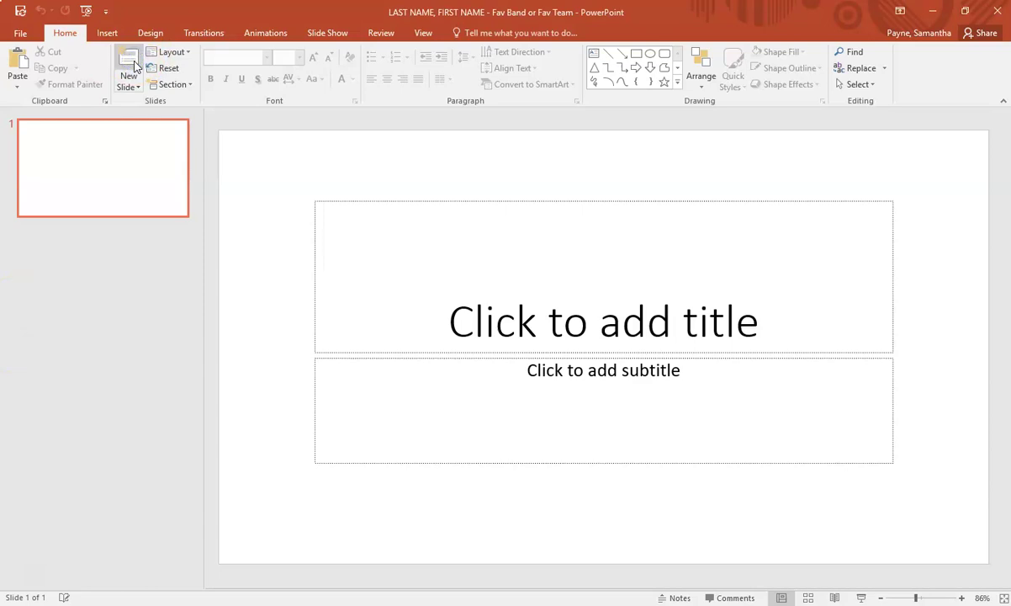
left_click(130, 63)
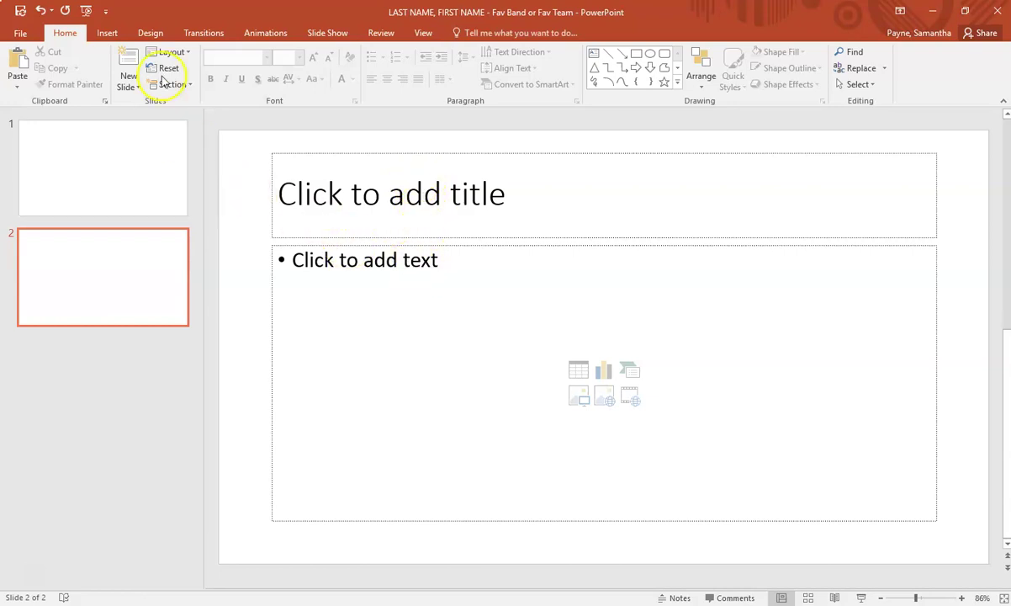
left_click(107, 33)
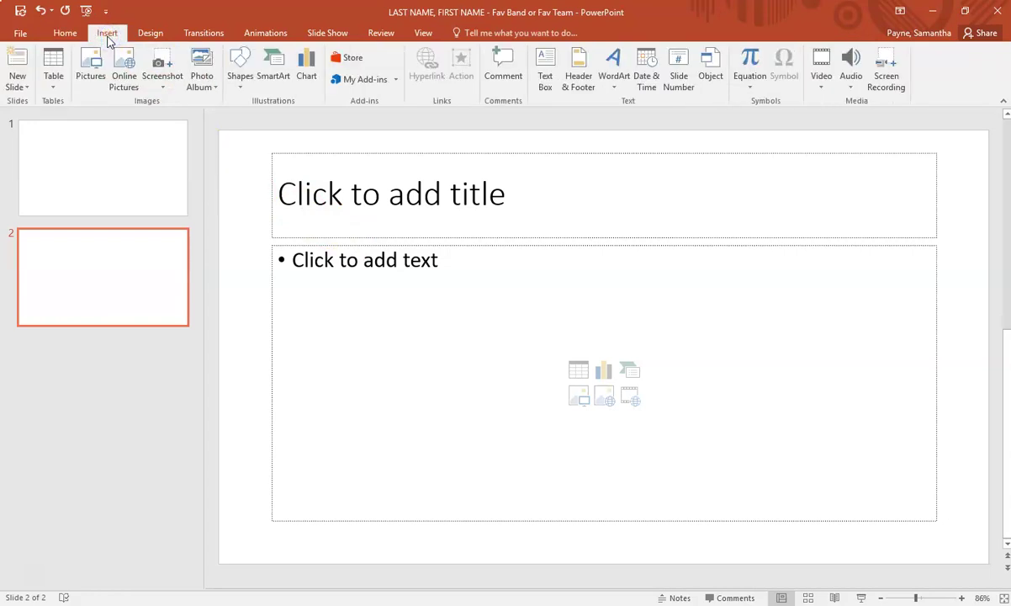
left_click(107, 34)
left_click(105, 38)
left_click(59, 31)
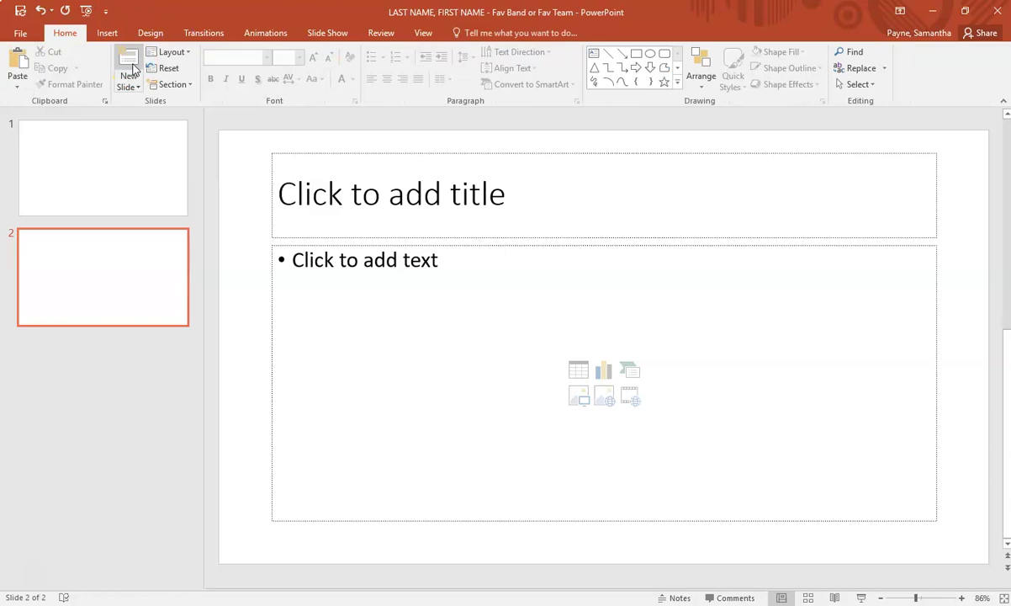
Step: Start inserting a chart on the second slide and preview the Waterfall, Box & Whisker, Histogram, Sunburst, Treemap and Column types
left_click(101, 34)
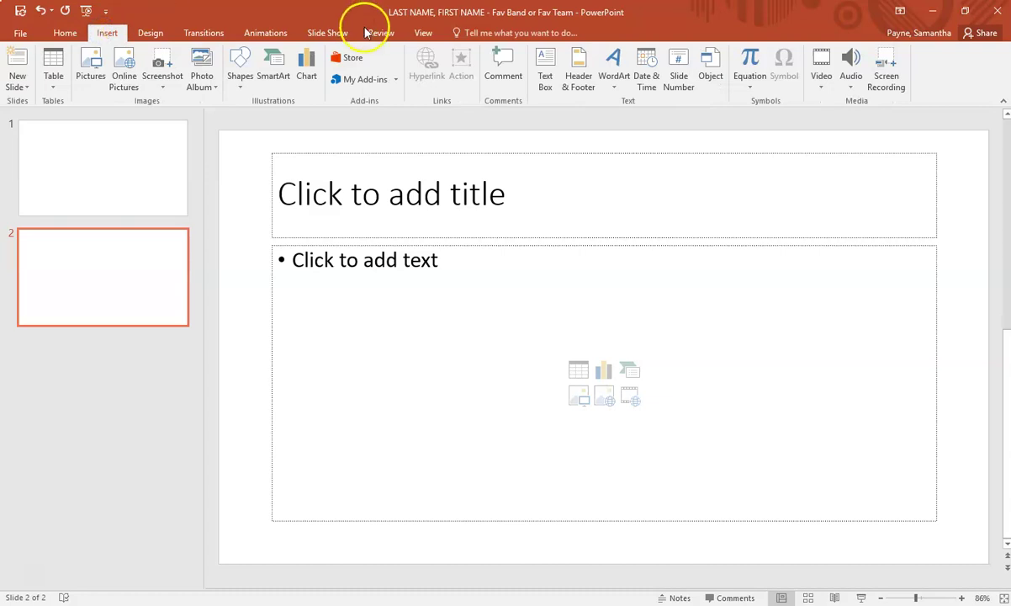
left_click(307, 73)
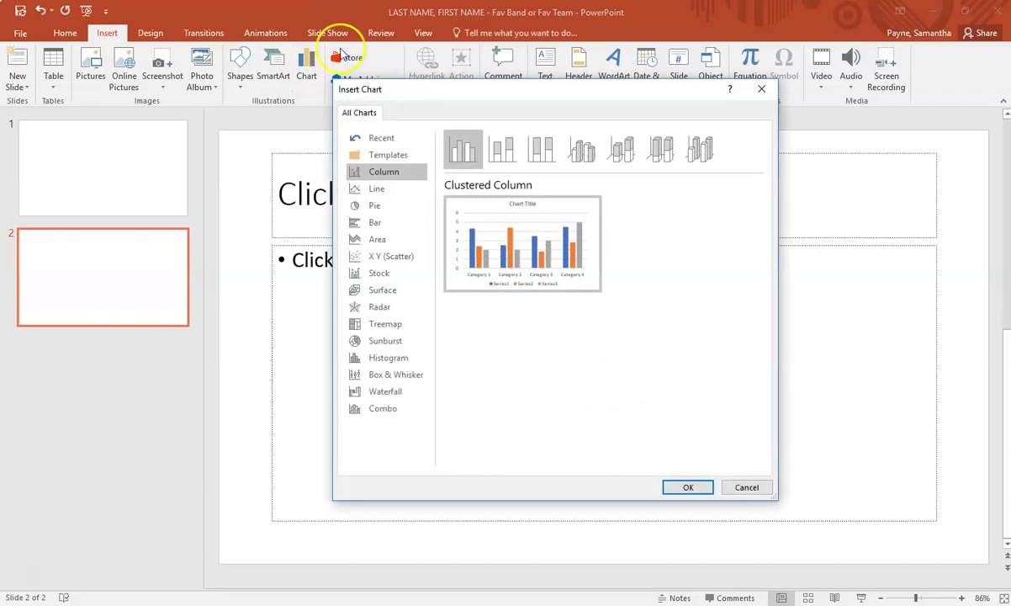
mouse_move(513, 204)
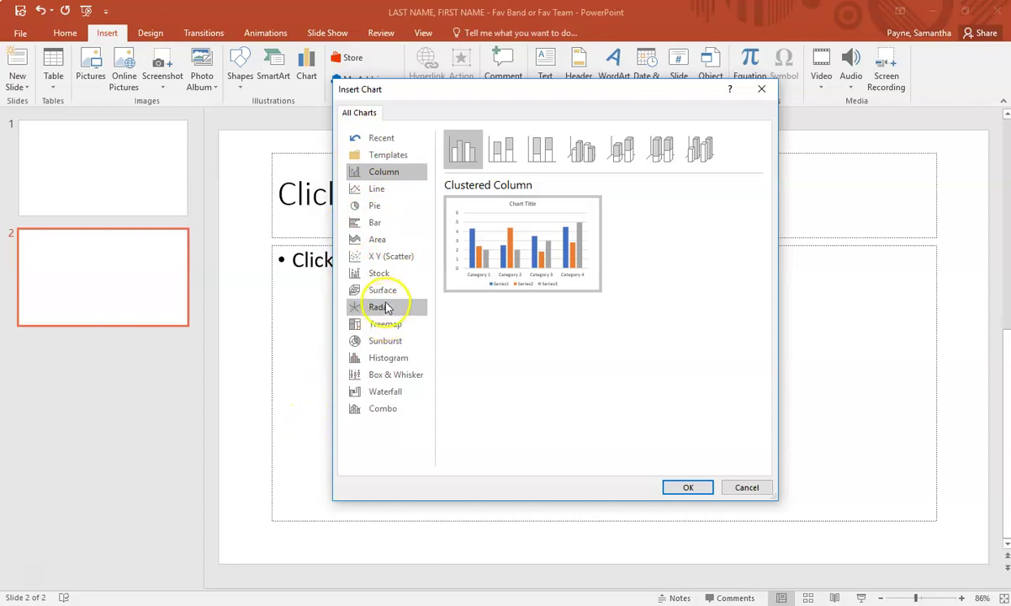
left_click(387, 394)
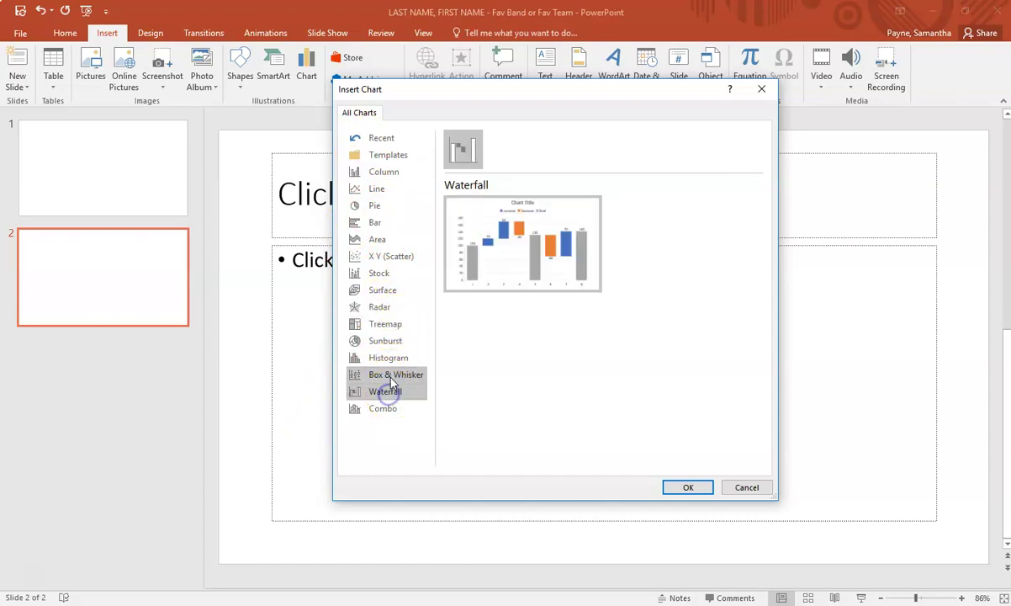
left_click(388, 373)
left_click(390, 359)
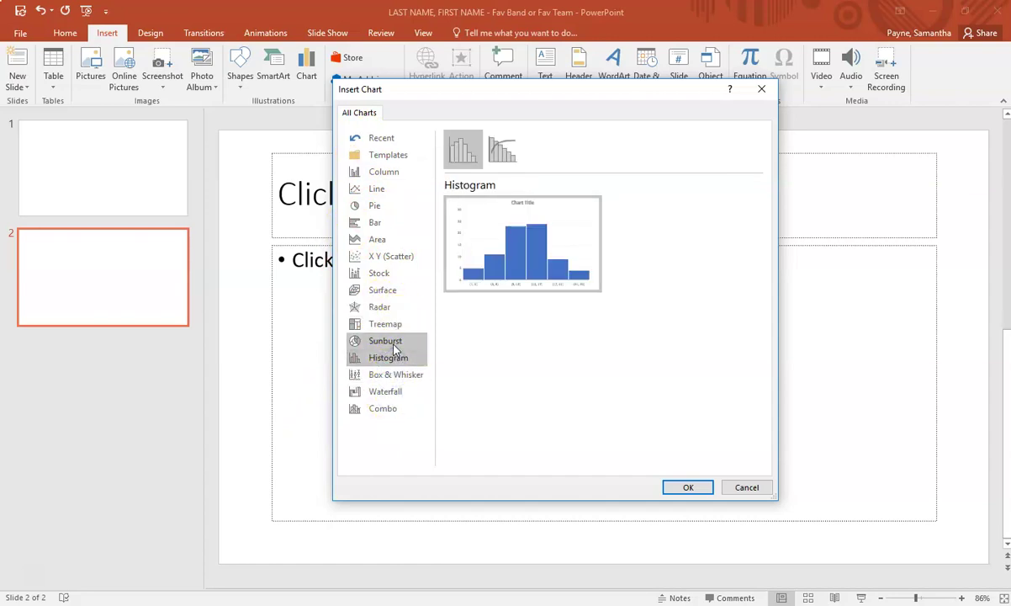
left_click(391, 342)
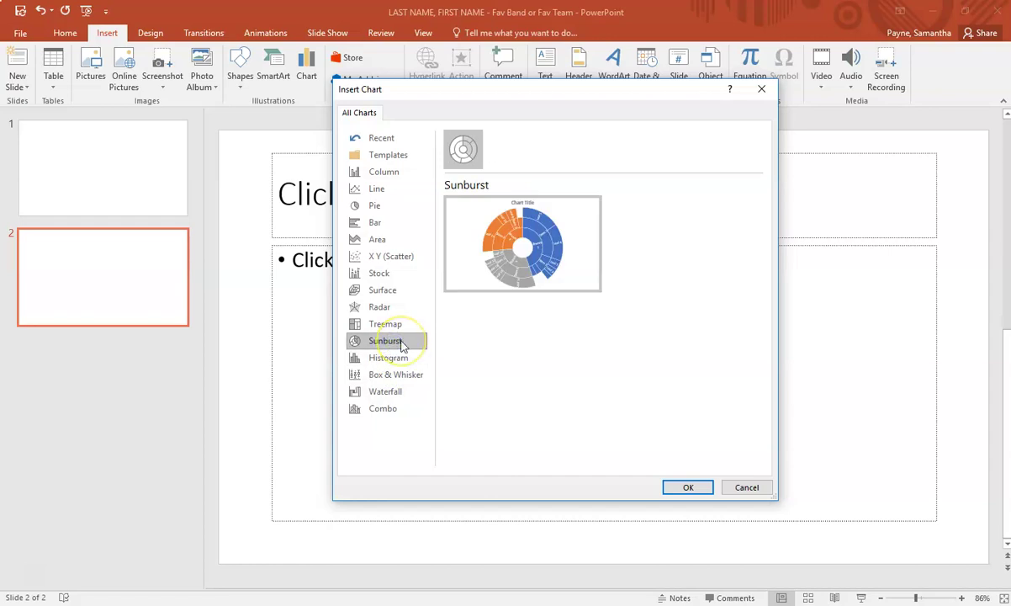
left_click(395, 326)
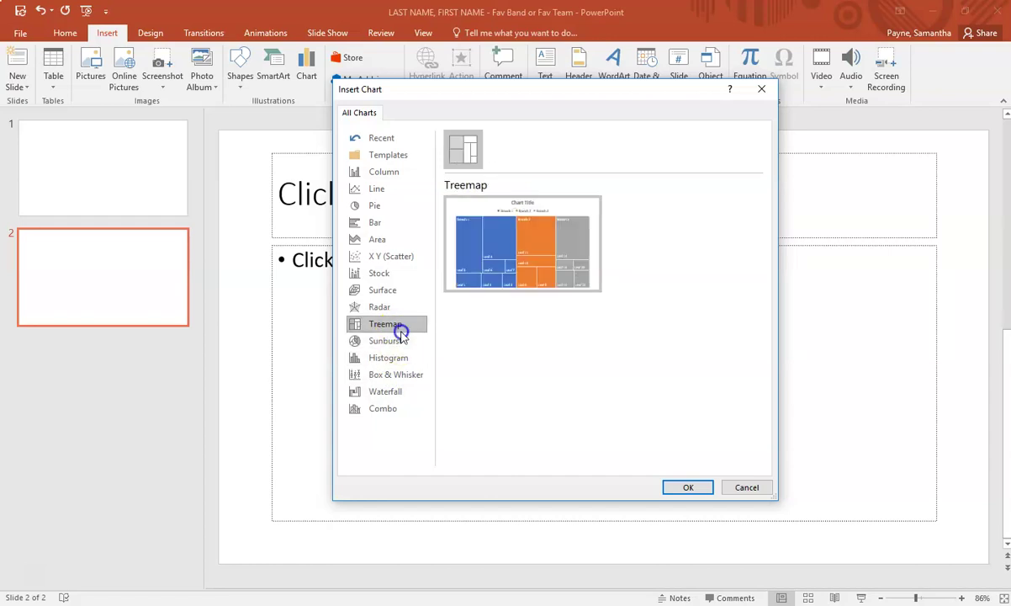
left_click(410, 171)
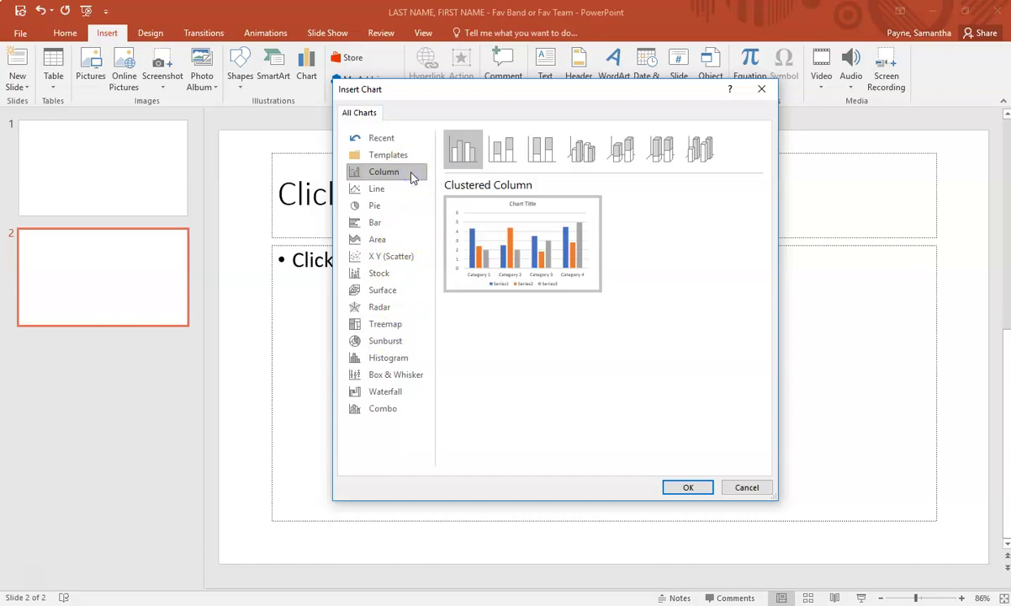
left_click(401, 177)
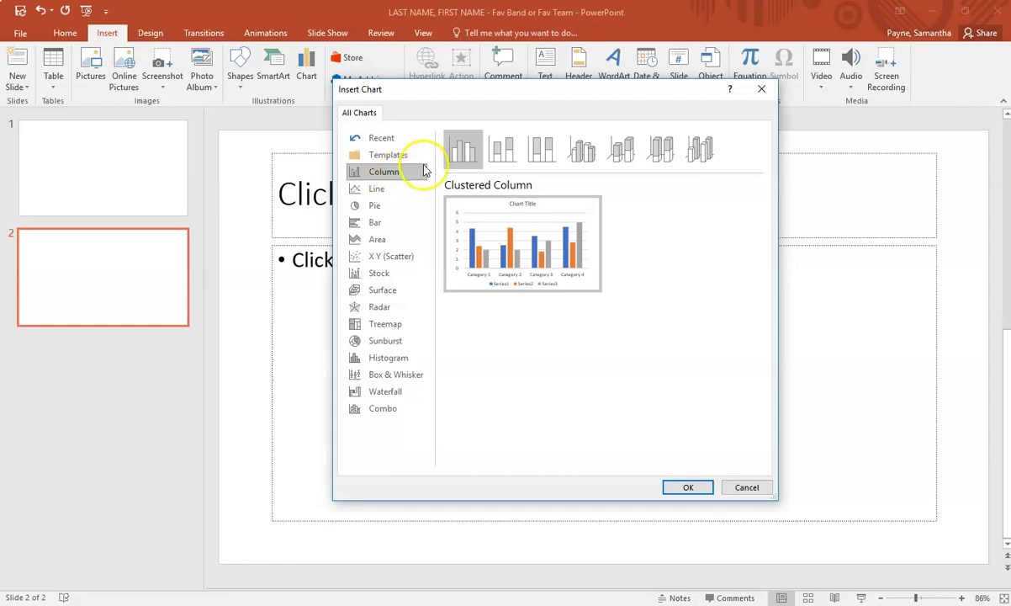
mouse_move(513, 269)
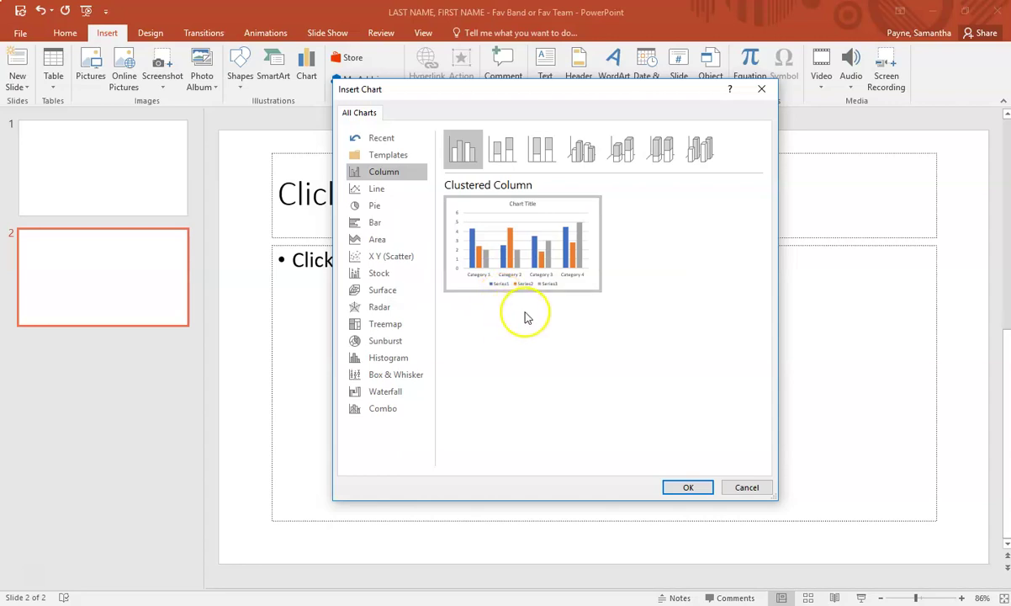
Step: Preview the Bar, Line and Pie chart types to compare how each presents data
left_click(389, 227)
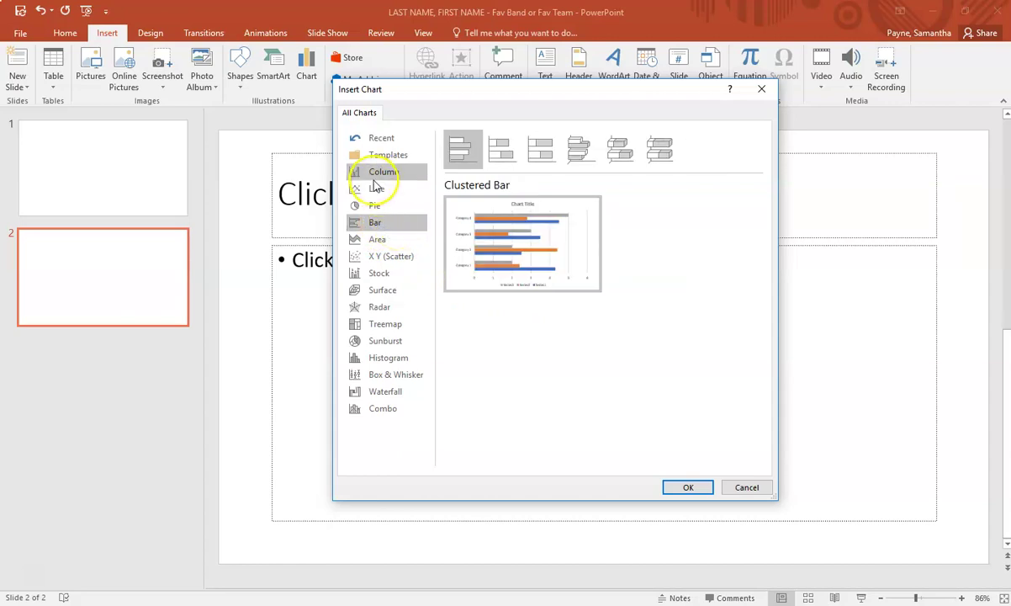
left_click(376, 189)
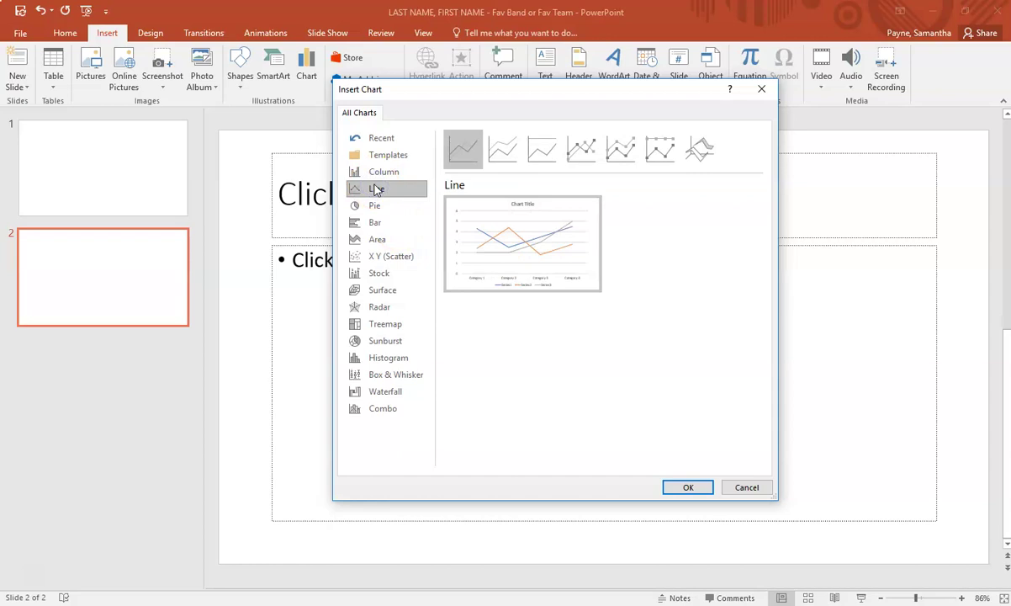
left_click(383, 195)
left_click(413, 209)
mouse_move(452, 219)
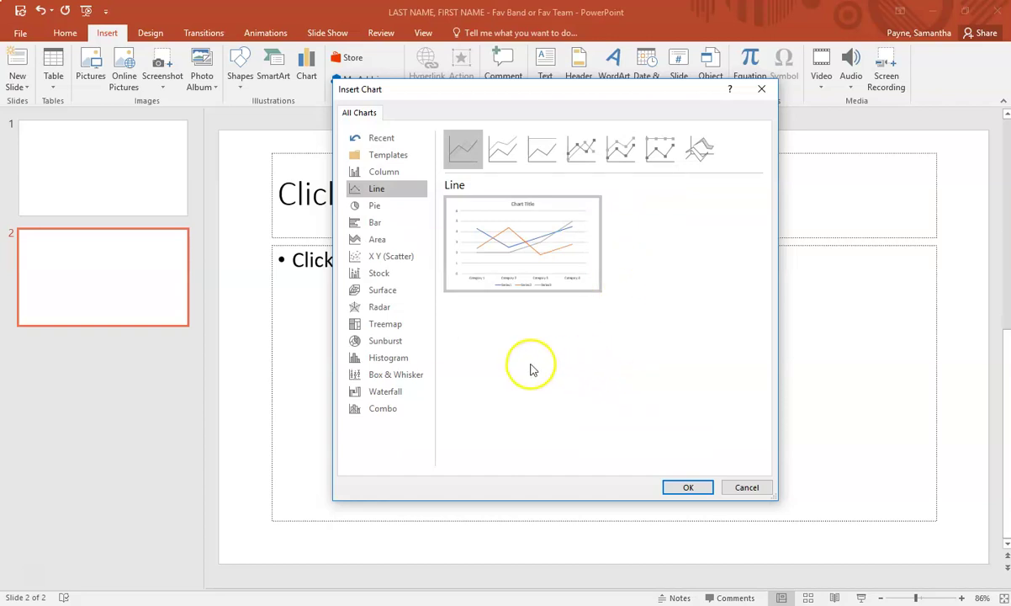
left_click(380, 207)
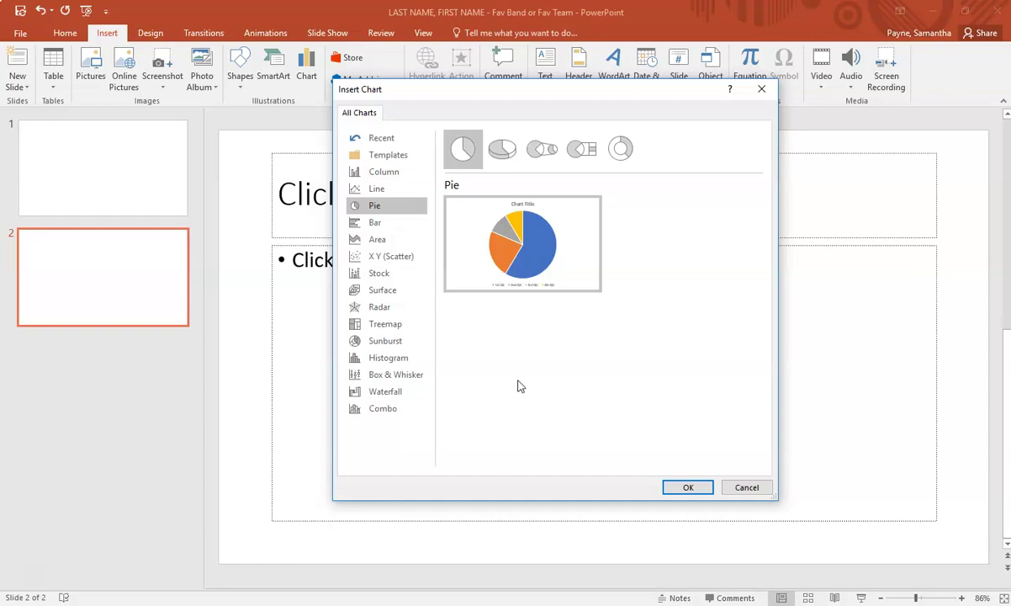
Step: Insert a Clustered Column chart into the content area of the second slide
left_click(404, 172)
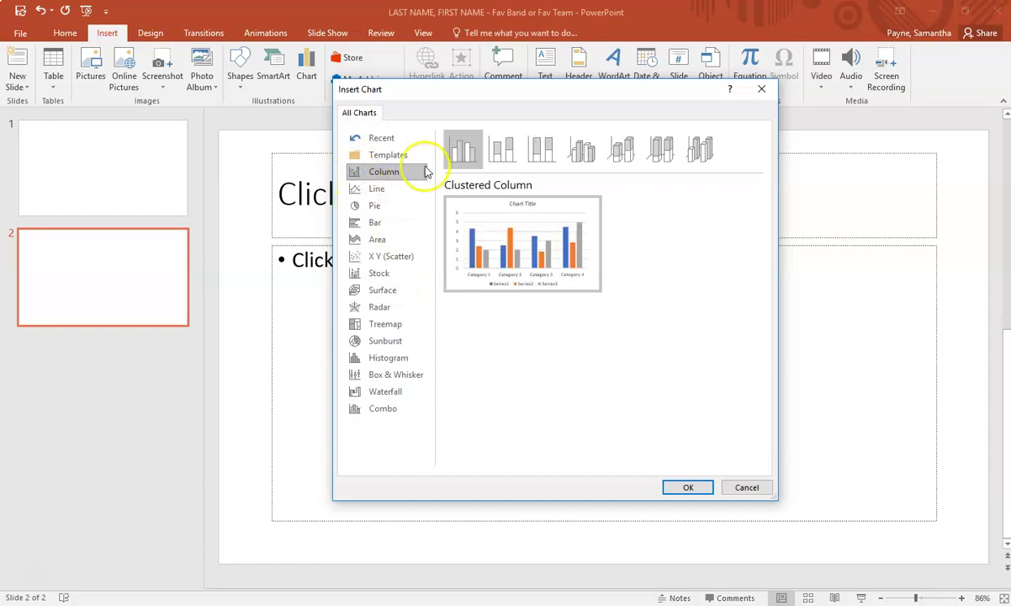
left_click(685, 488)
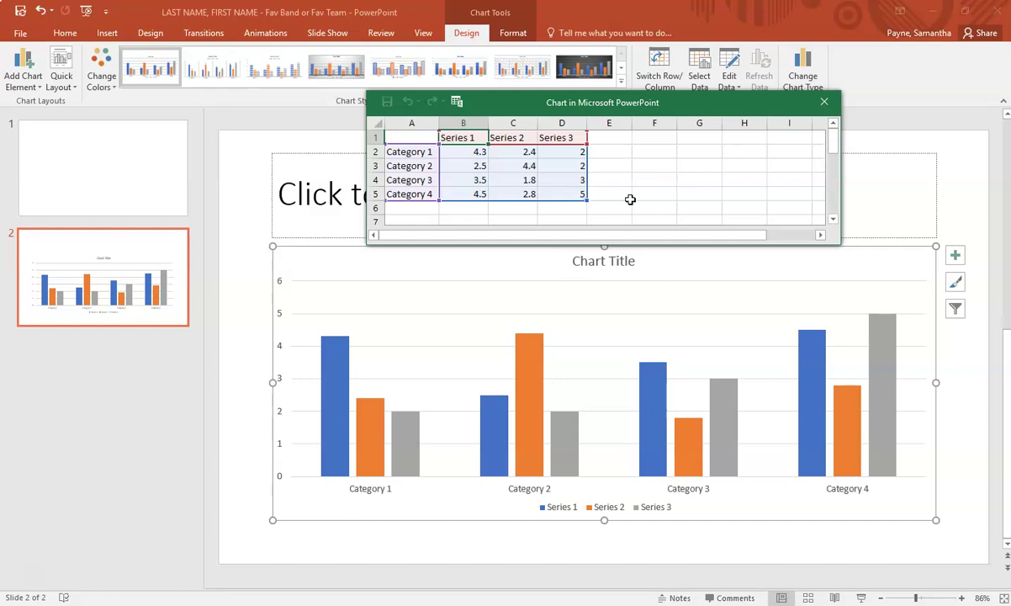
left_click(630, 199)
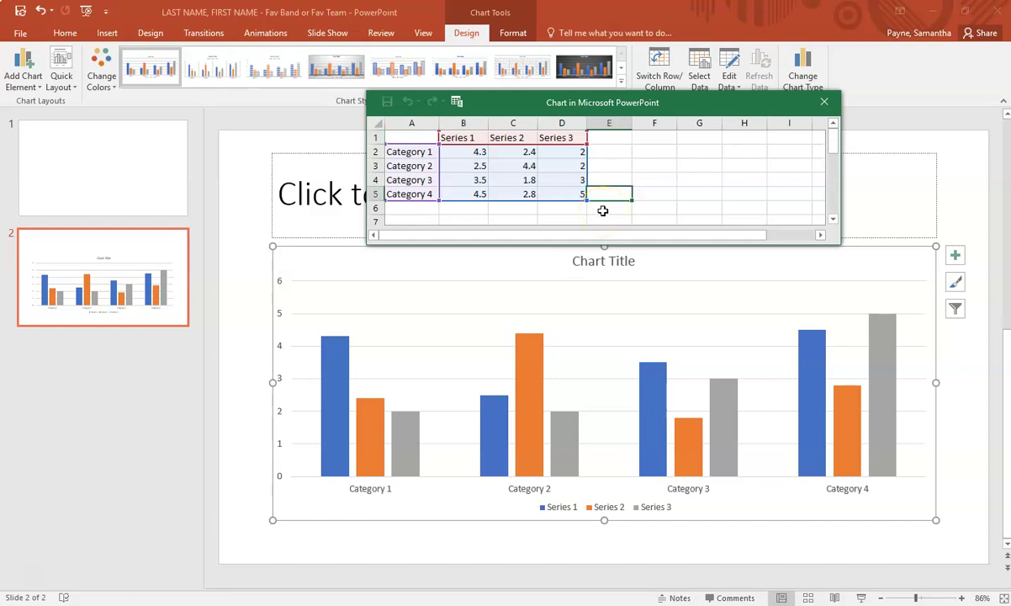
mouse_move(602, 210)
left_mouse_down()
mouse_move(582, 201)
mouse_move(582, 161)
mouse_move(462, 136)
mouse_move(431, 167)
mouse_move(508, 165)
mouse_move(538, 149)
left_mouse_up()
Step: Rename the four chart categories in the data sheet as 2016, 2017, 2018 and 2019, in order from first to last row
left_click(419, 195)
type("2019")
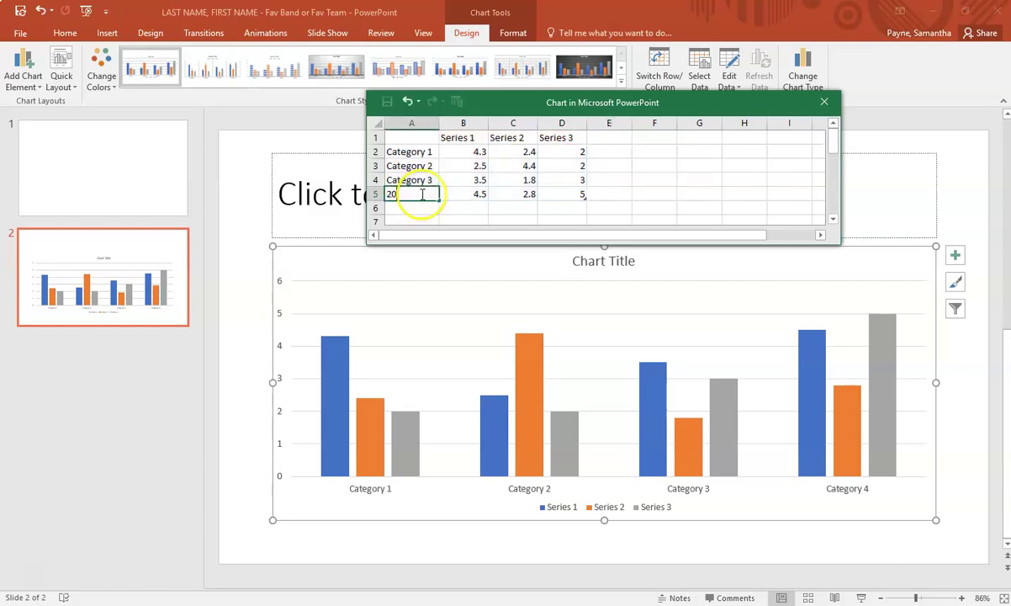
left_click(424, 176)
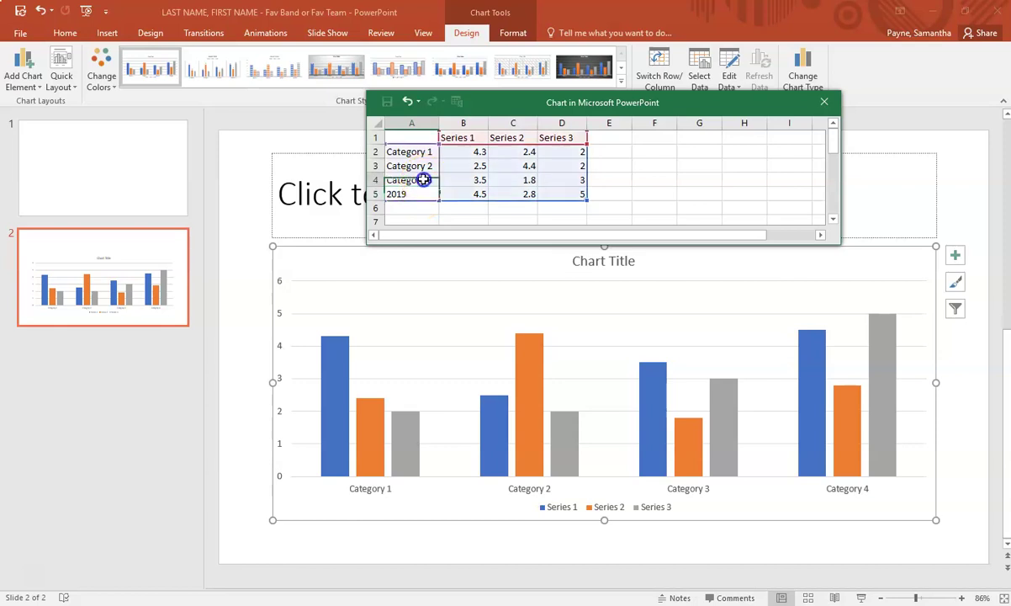
type("2018")
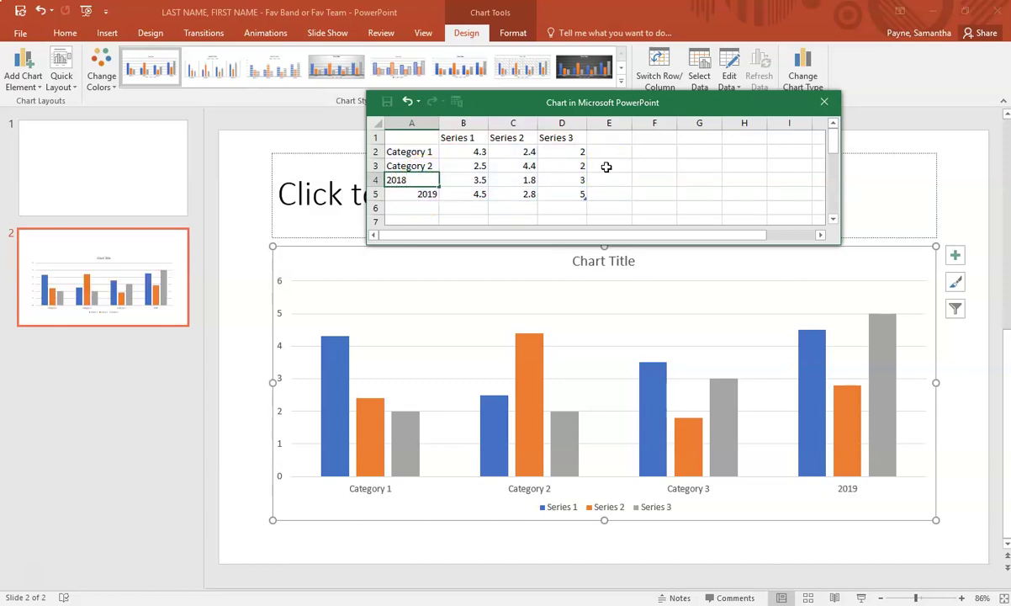
key("Up")
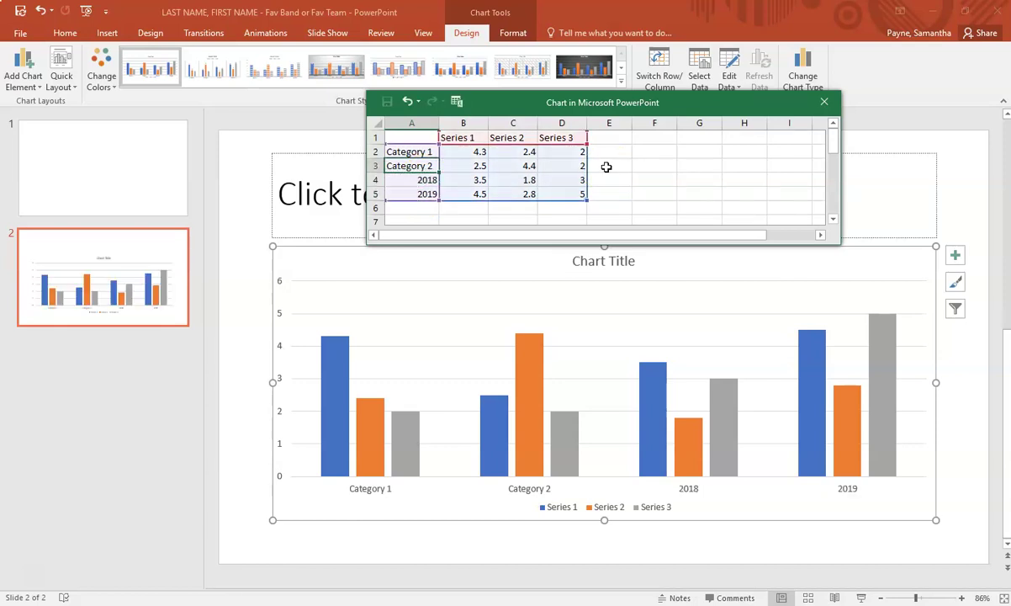
type("2017")
key("Up")
type("2016")
key("Return")
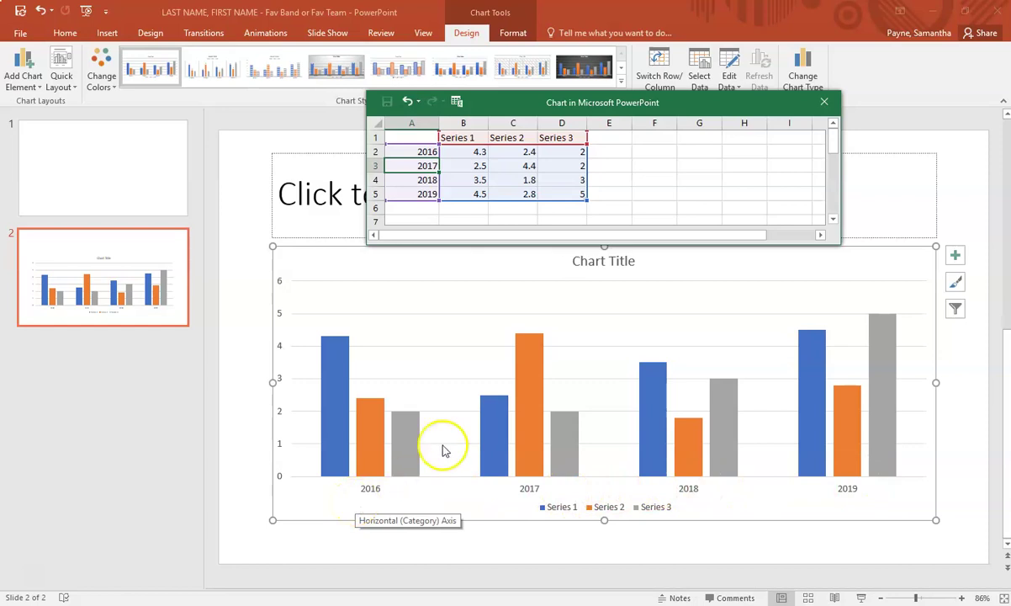
Step: Rename the three data series in the chart's data sheet as Wins, Losses and Ties
left_click(446, 140)
type("Wins")
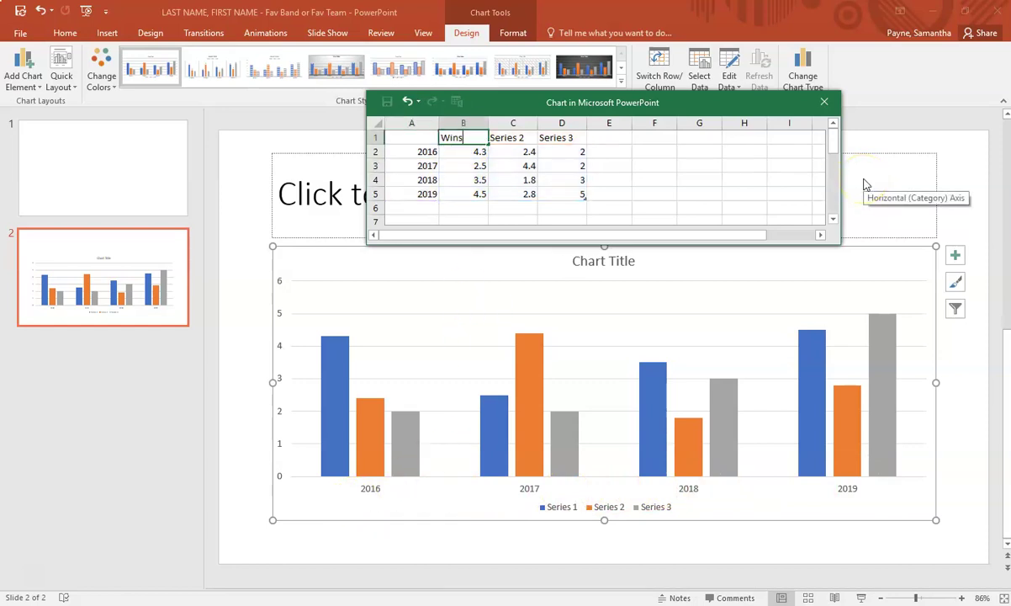
key("Tab")
type("Losses")
key("Tab")
type("Ties")
key("Return")
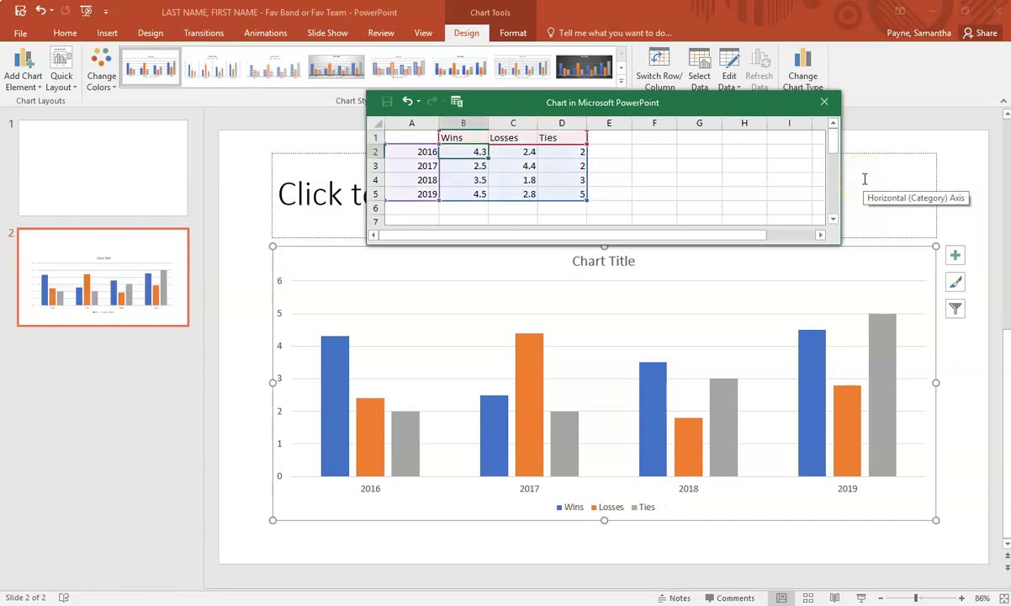
left_click(599, 137)
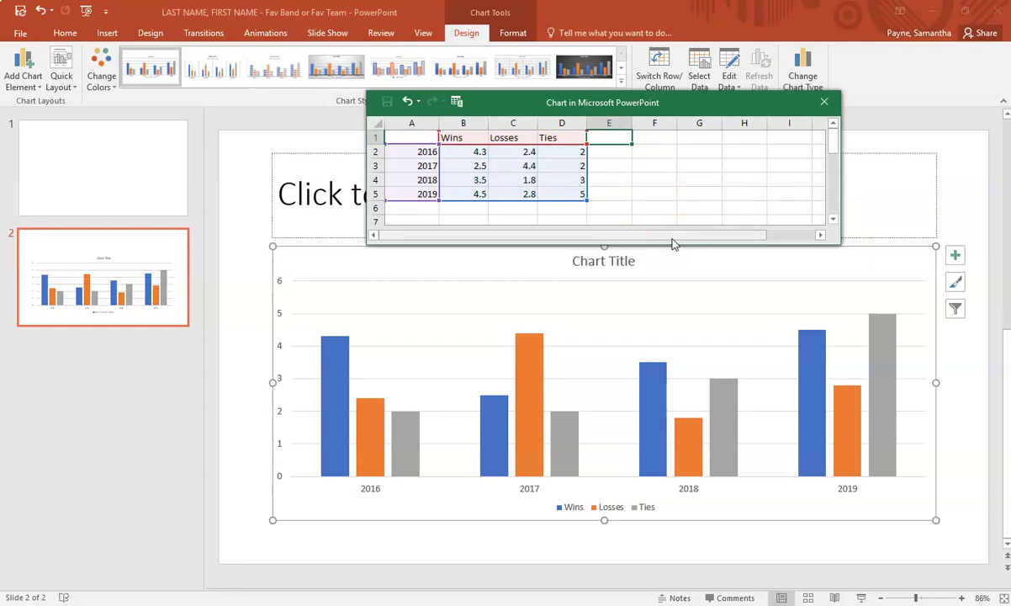
left_click_drag(673, 244, 705, 292)
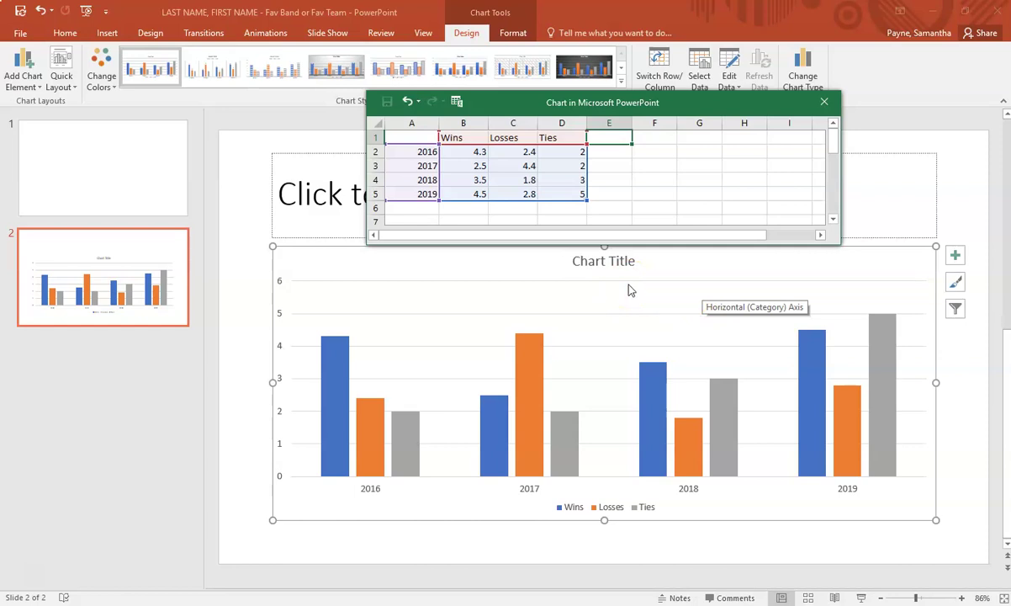
mouse_move(630, 262)
left_mouse_down()
mouse_move(693, 185)
mouse_move(701, 153)
mouse_move(480, 189)
left_mouse_up()
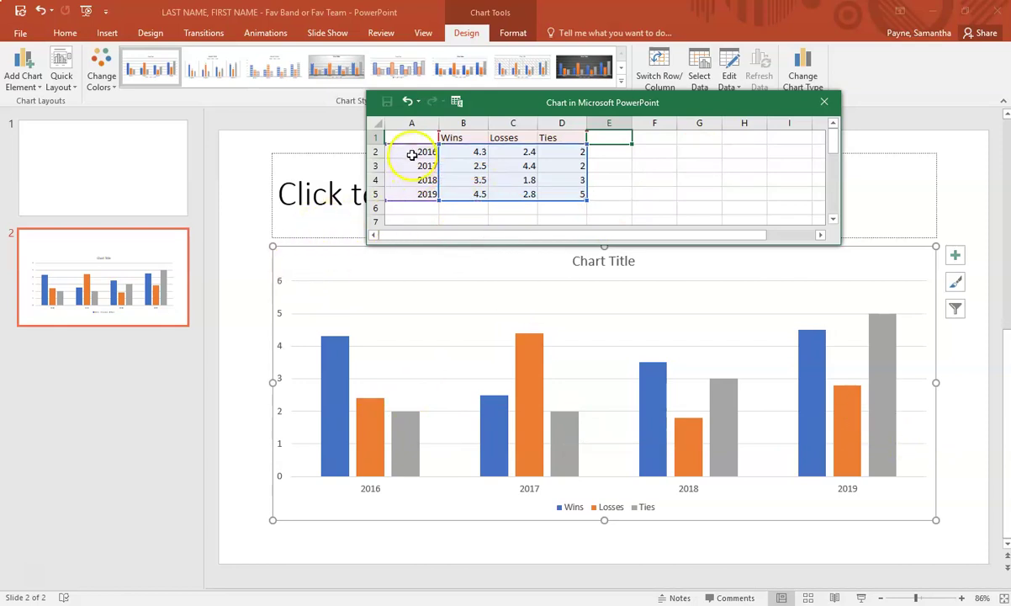
left_click_drag(406, 151, 587, 175)
left_click(616, 180)
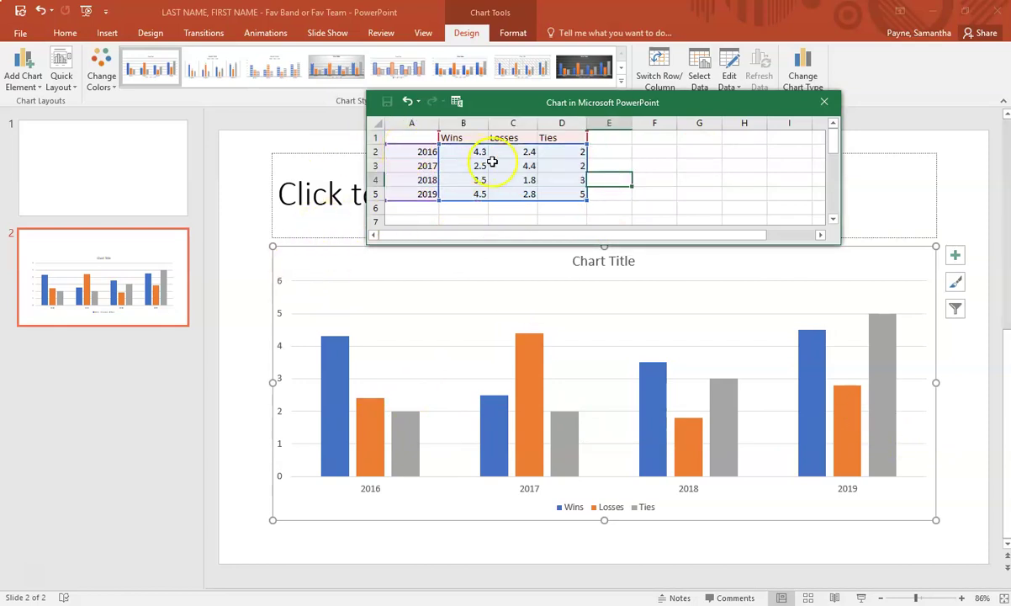
Step: Delete the entire 2016 row from the chart's data sheet and undo the deletion
left_click(374, 152)
right_click(375, 152)
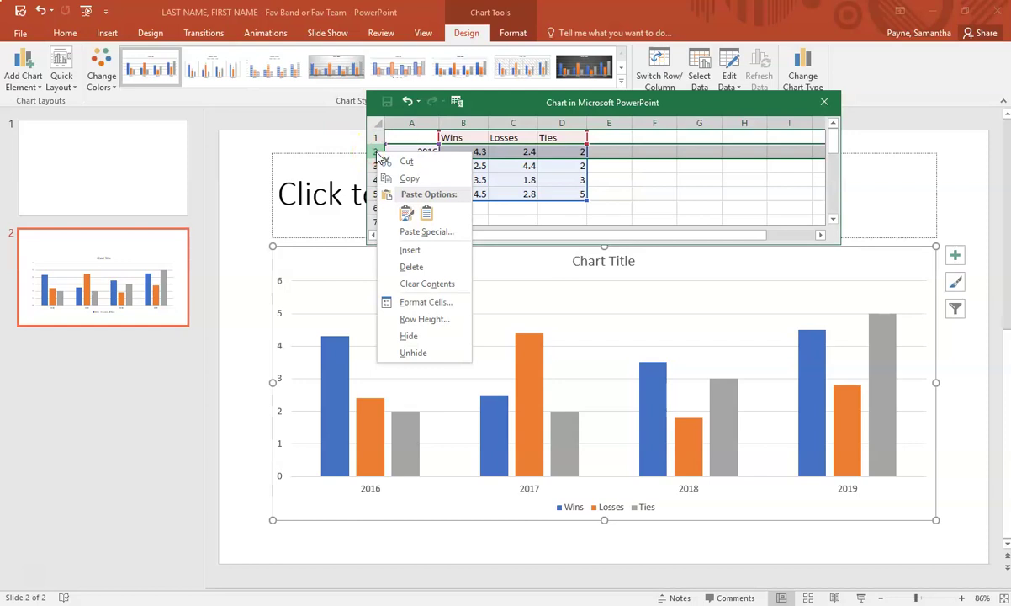
key("Escape")
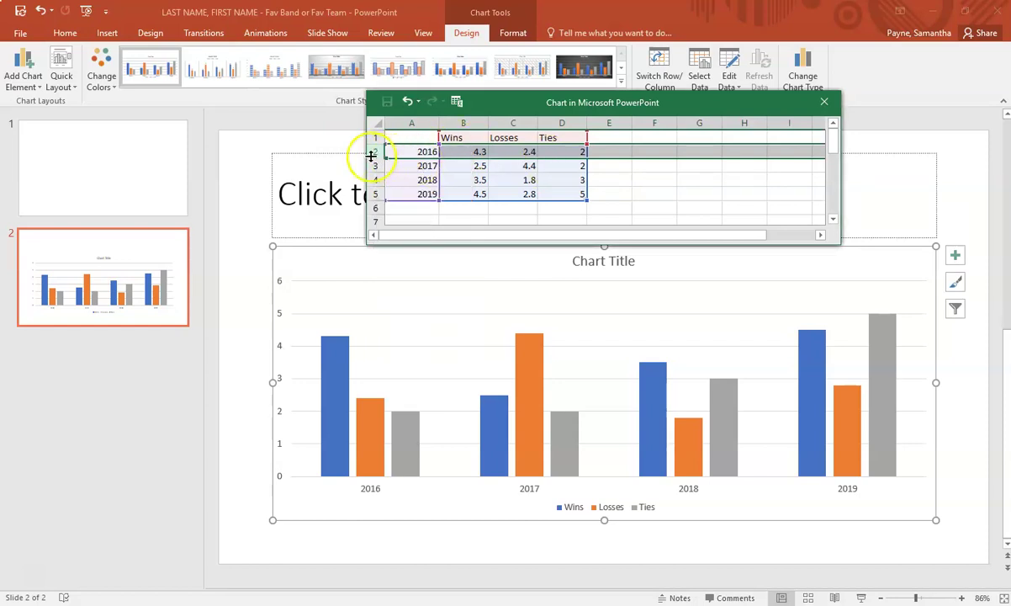
right_click(376, 152)
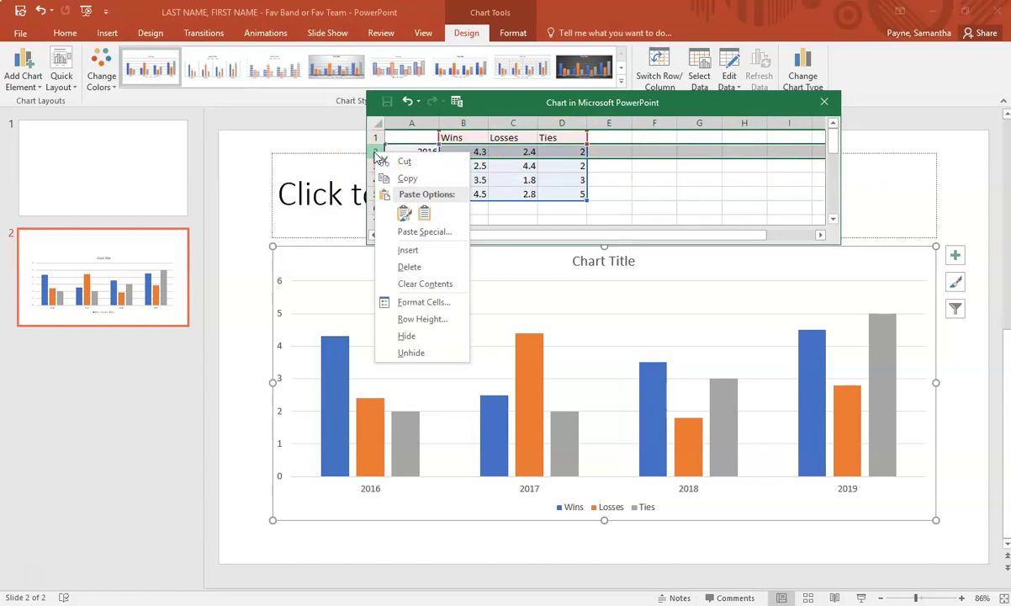
left_click(409, 267)
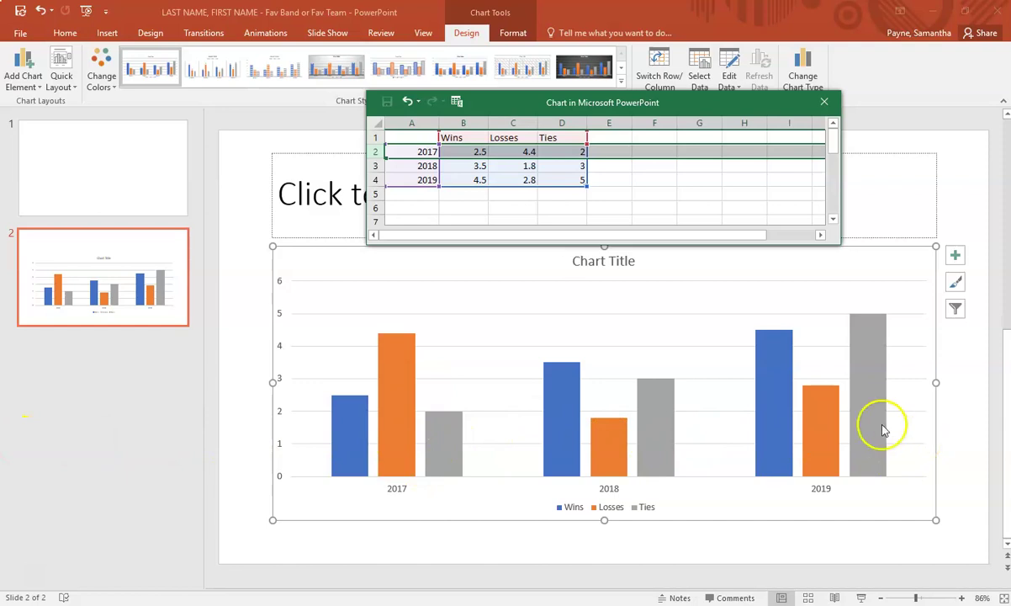
key("ctrl+z")
Step: Clear the contents of the 2016 row in the chart's data sheet without deleting the row itself
left_click(446, 151)
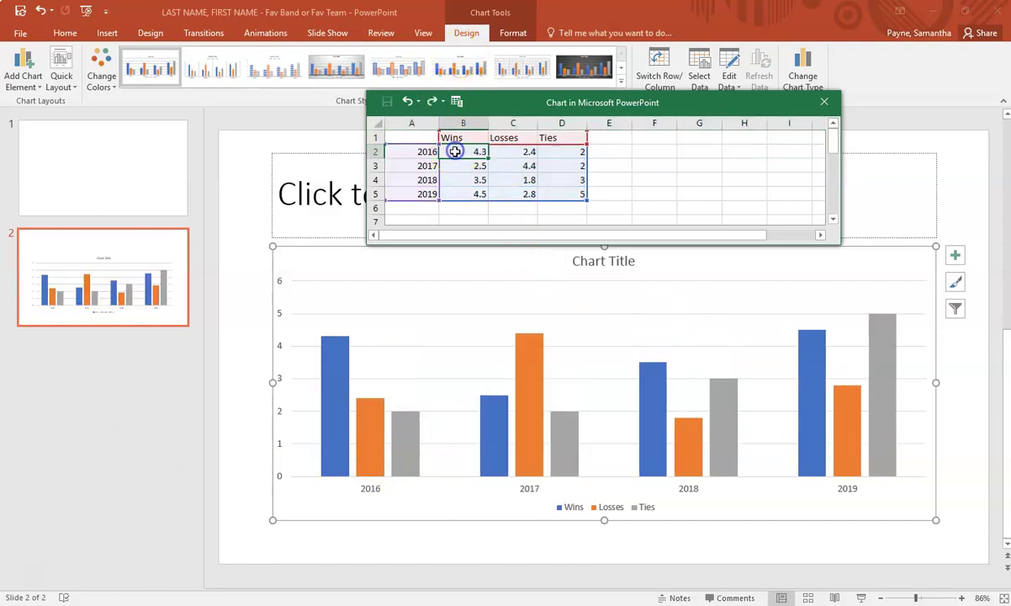
left_click_drag(446, 151, 549, 149)
key("Delete")
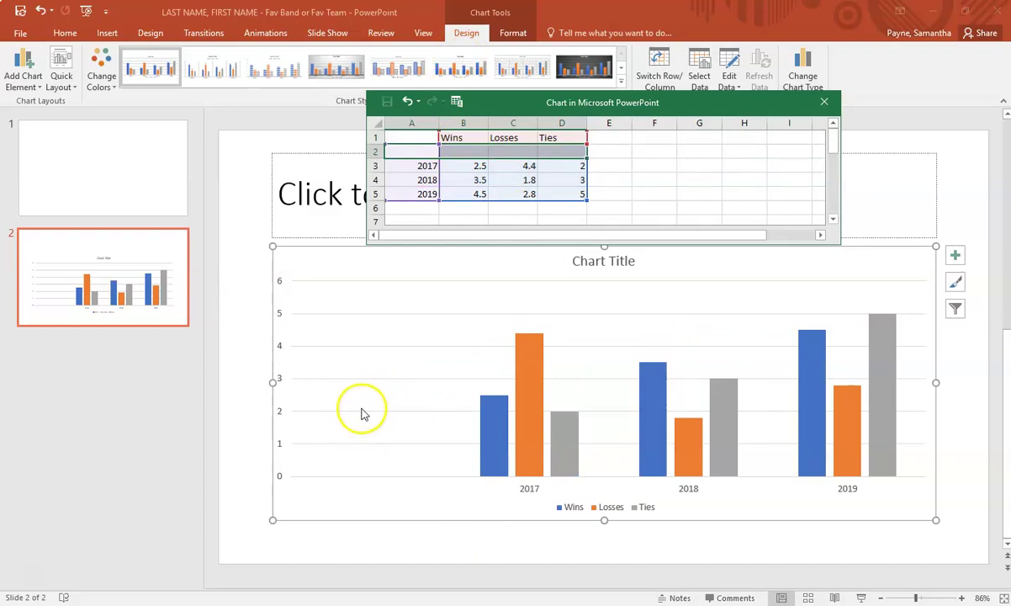
left_click(397, 152)
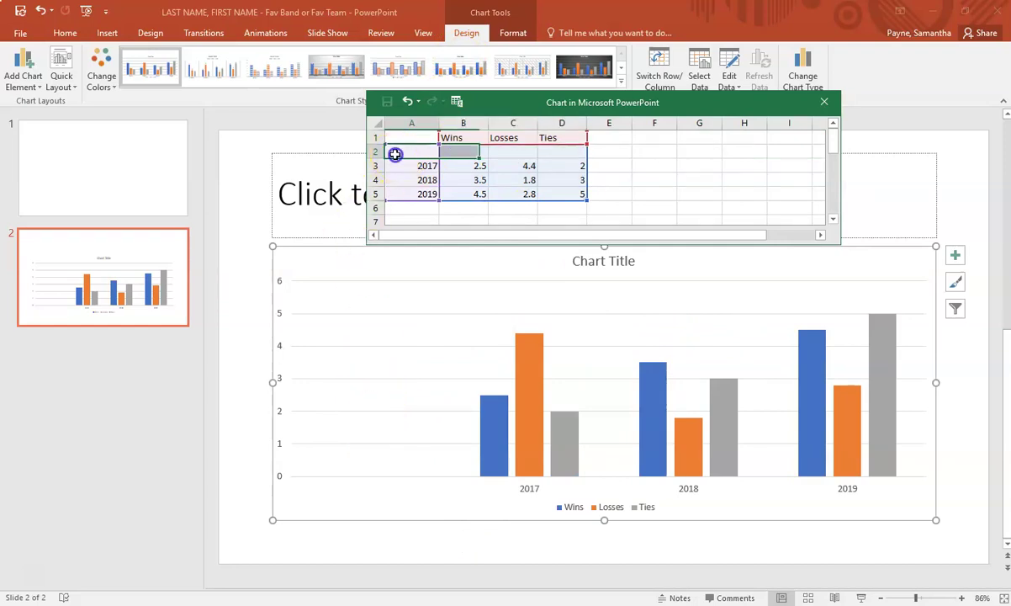
Step: Re-enter 2016 as the first category in the chart's data sheet and delete that entire row
type("2016")
key("Return")
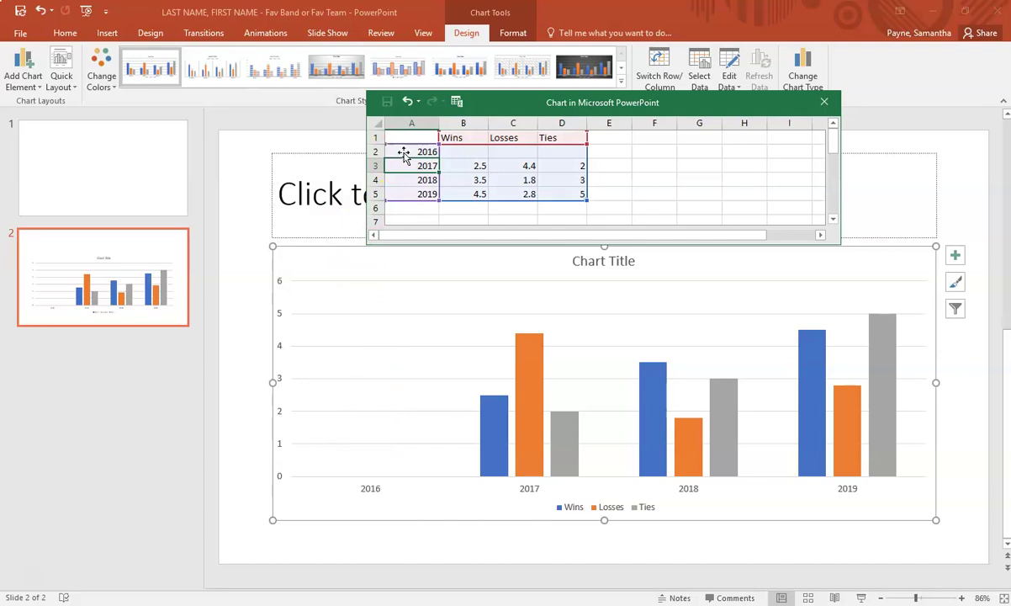
right_click(371, 152)
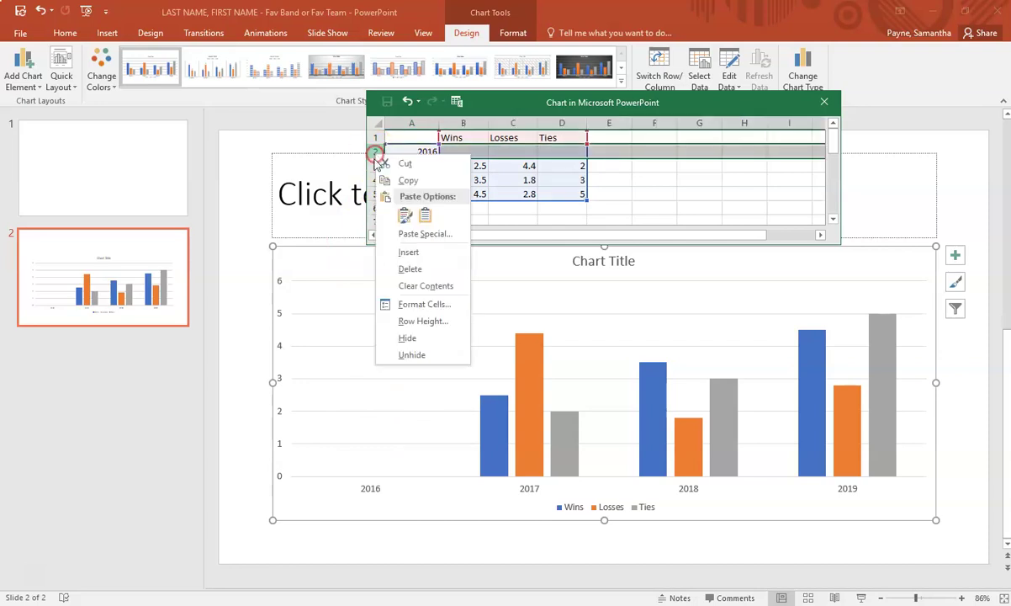
left_click(411, 267)
left_click(562, 165)
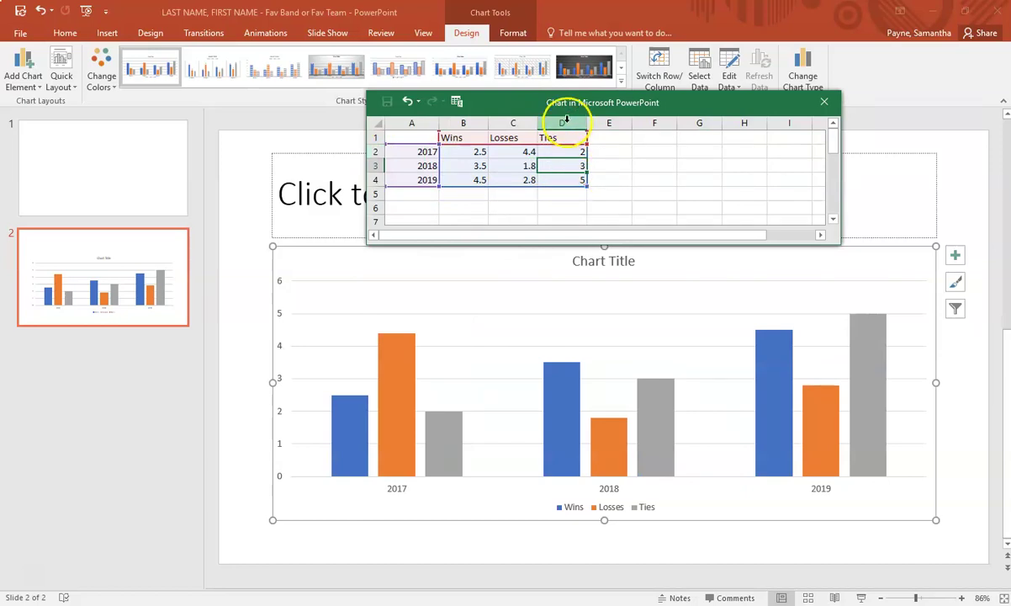
Step: Delete the entire Ties column from the chart's data sheet
right_click(567, 123)
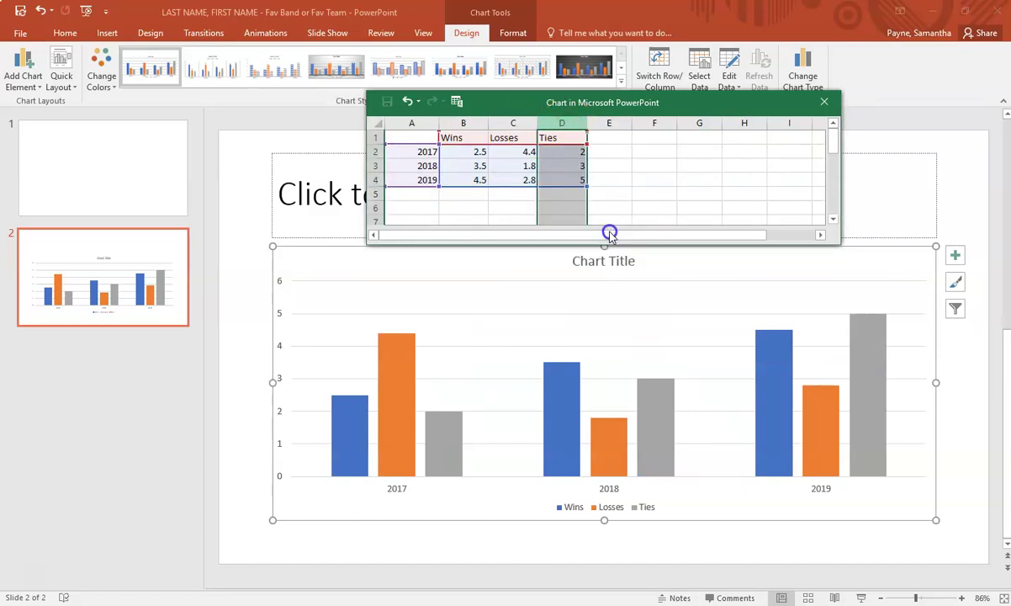
left_click(623, 237)
left_click(618, 185)
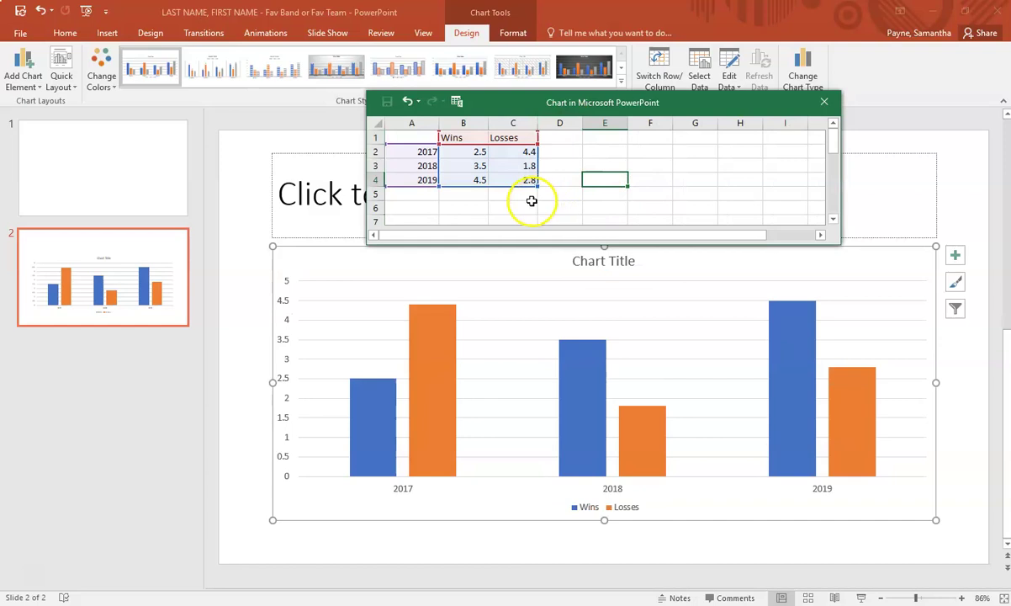
right_click(557, 122)
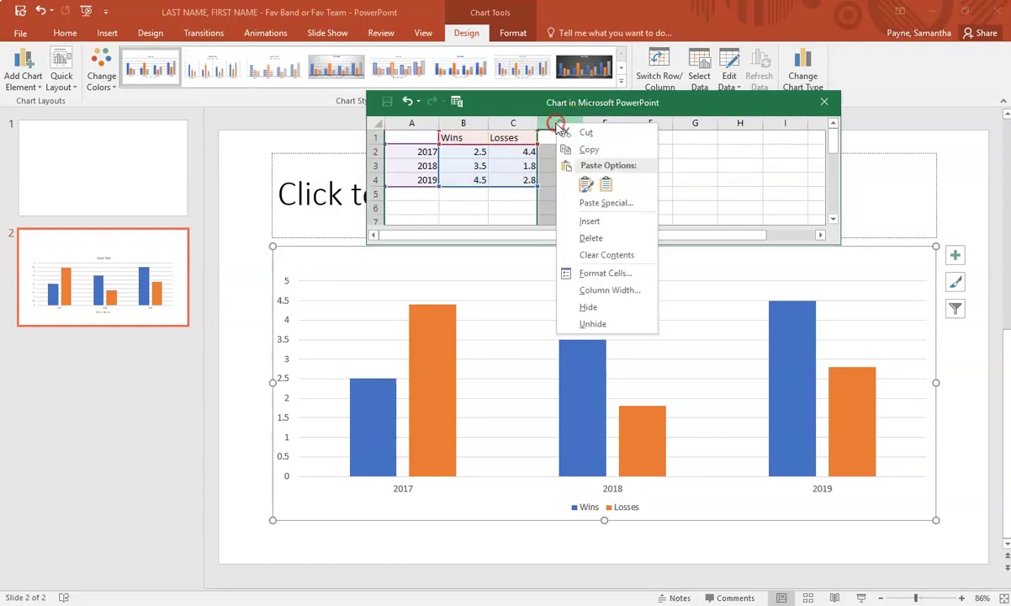
left_click(542, 126)
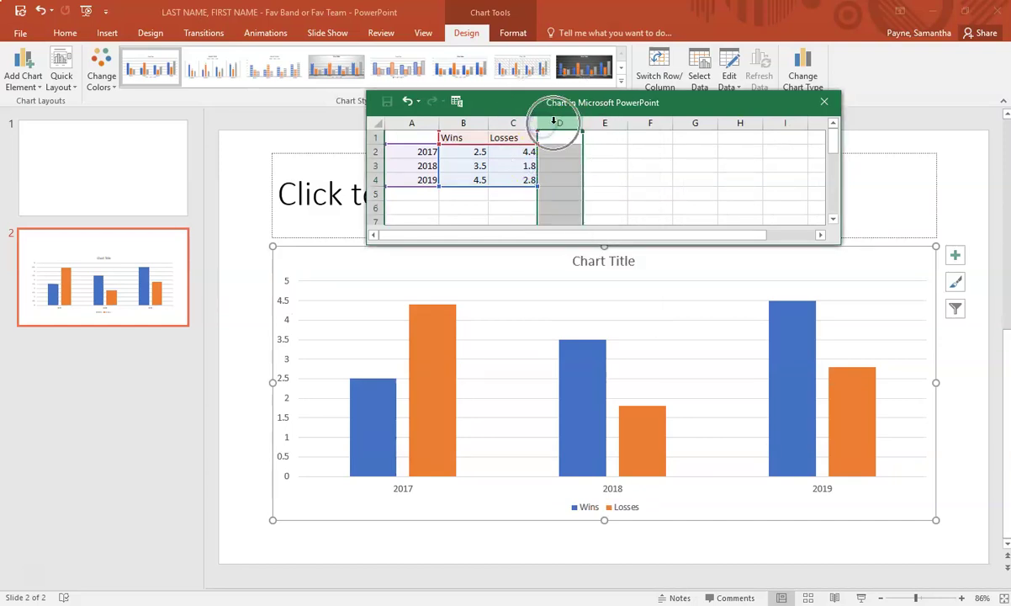
left_click(619, 194)
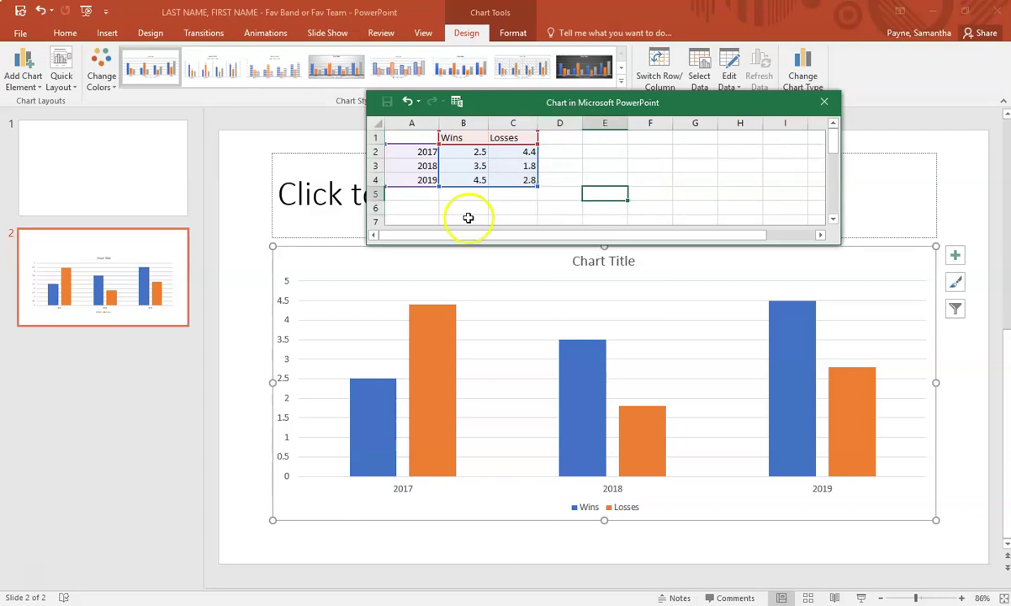
Step: Add 2020 as a new category directly below 2019 in the chart's data sheet and dismiss the formula reference warning
left_click(402, 198)
left_click(445, 195)
left_click(435, 196)
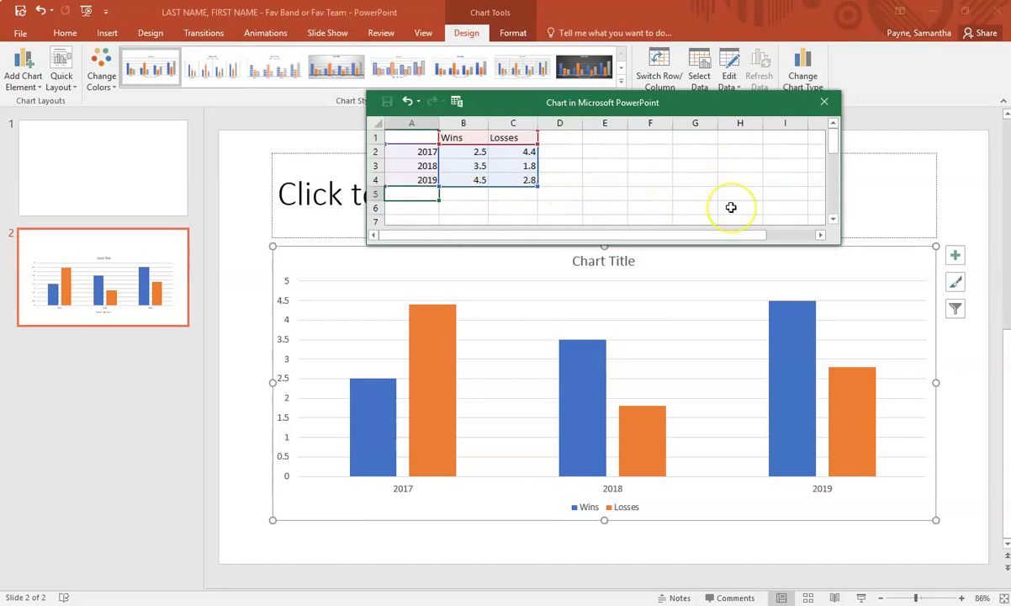
type("2020")
key("Tab")
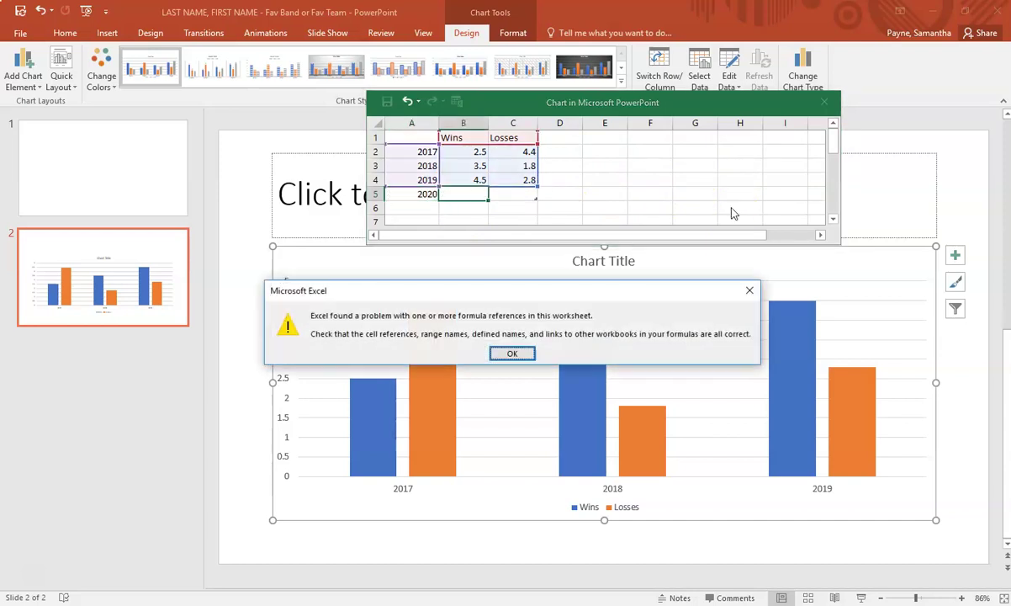
left_click(512, 353)
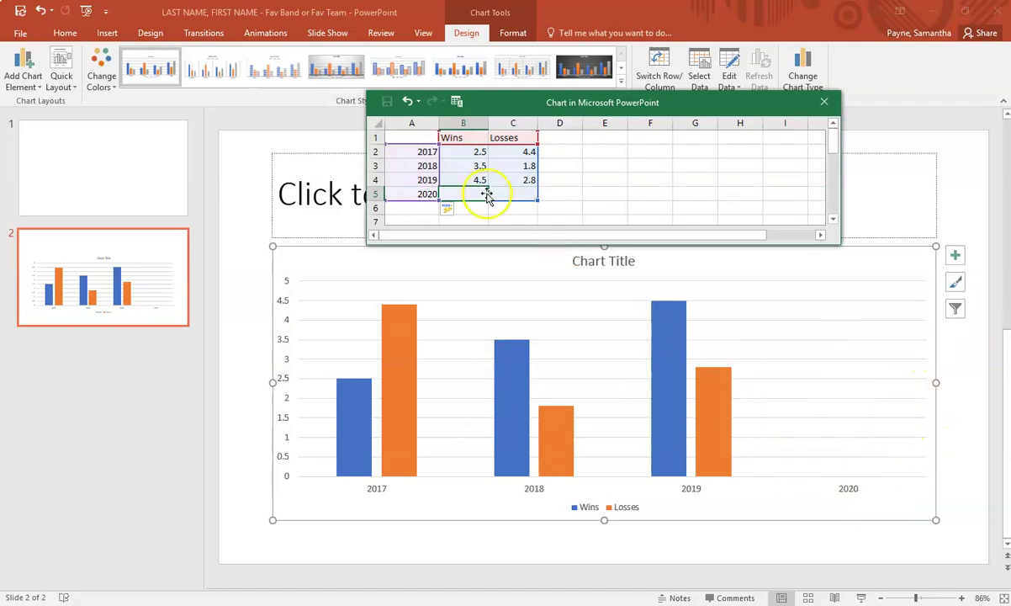
Step: Set 2017 to 4 wins and 6 losses, and 2018 to 5 wins and 5 losses in the chart's data sheet
left_click(488, 152)
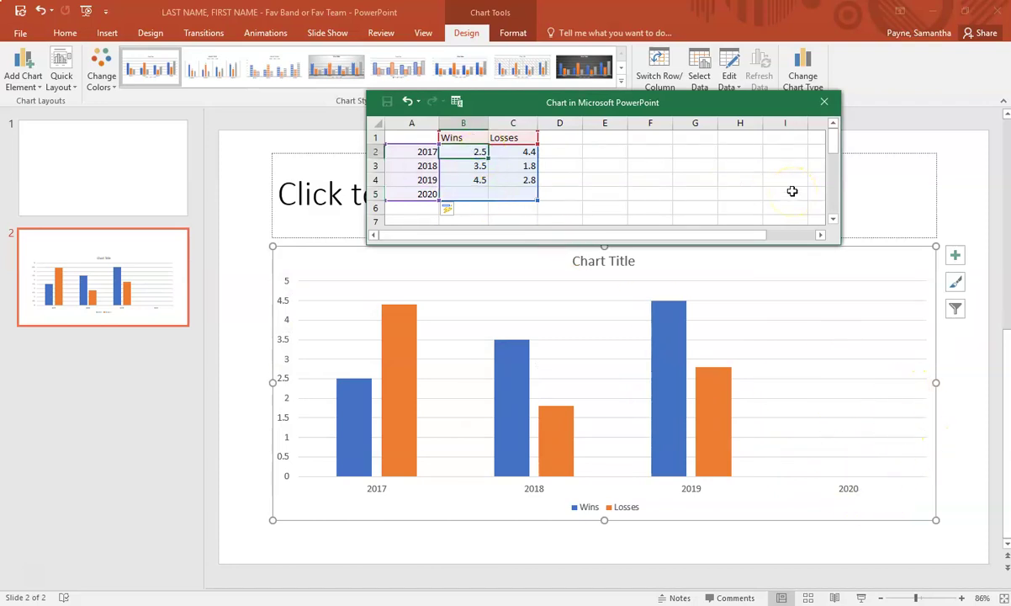
type("4")
key("Tab")
type("6")
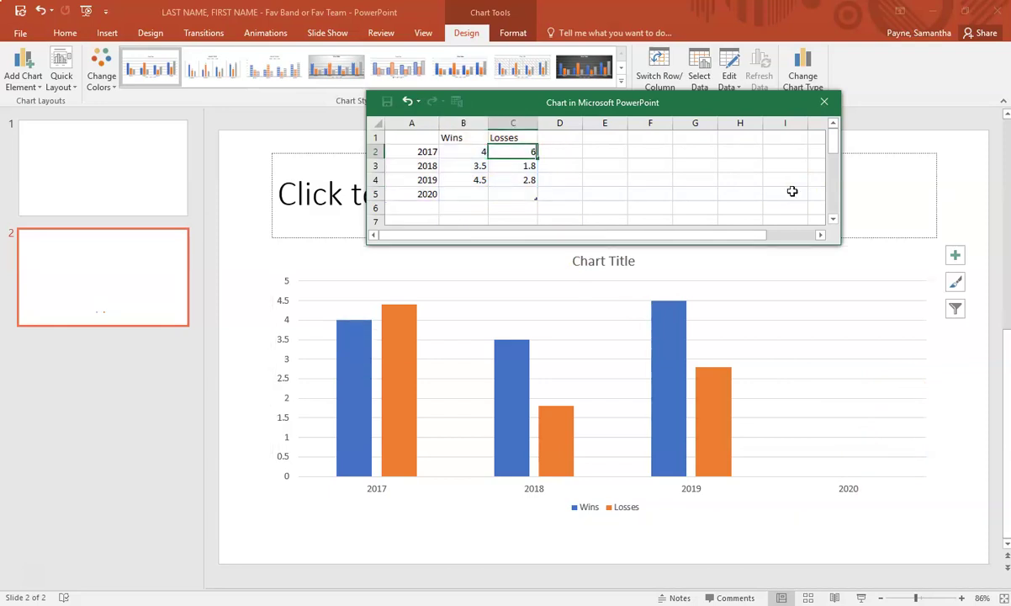
key("Return")
type("5")
key("Tab")
type("5")
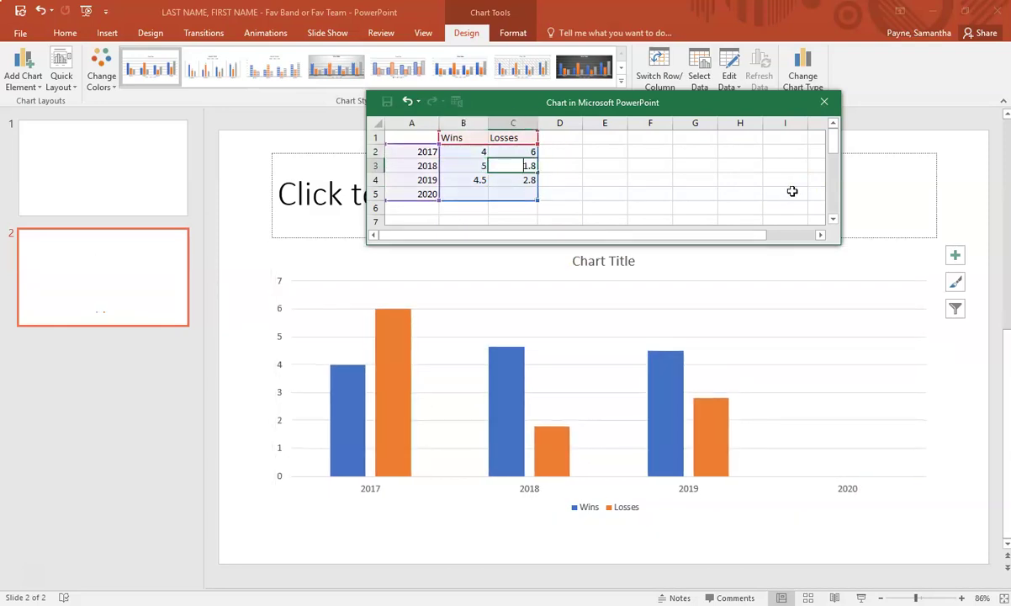
key("Return")
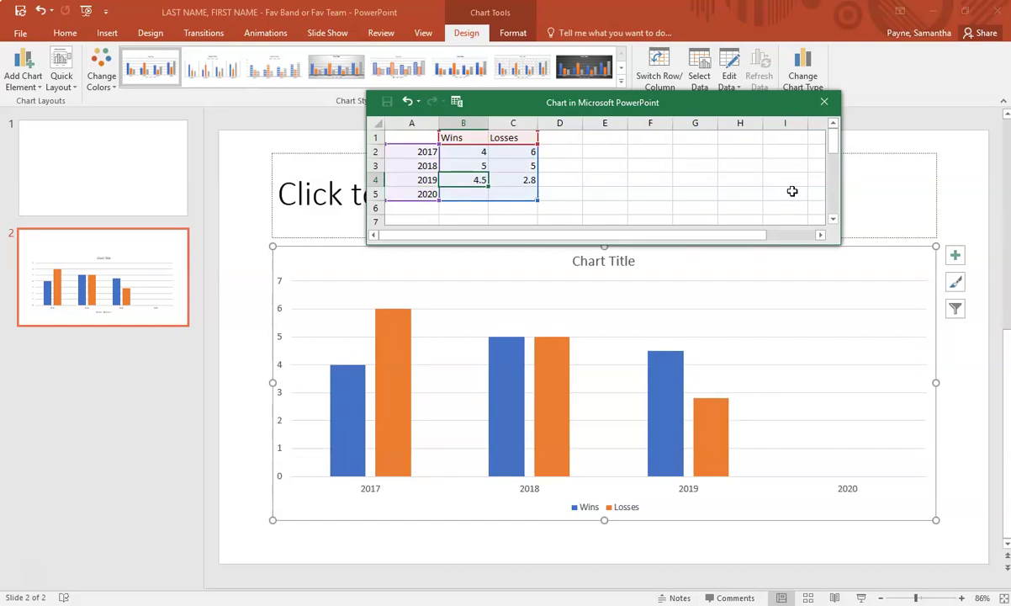
Step: Set 2019 to 6 wins and 4 losses and 2020 to 4 wins and 6 losses, and close the data sheet
type("6")
key("Tab")
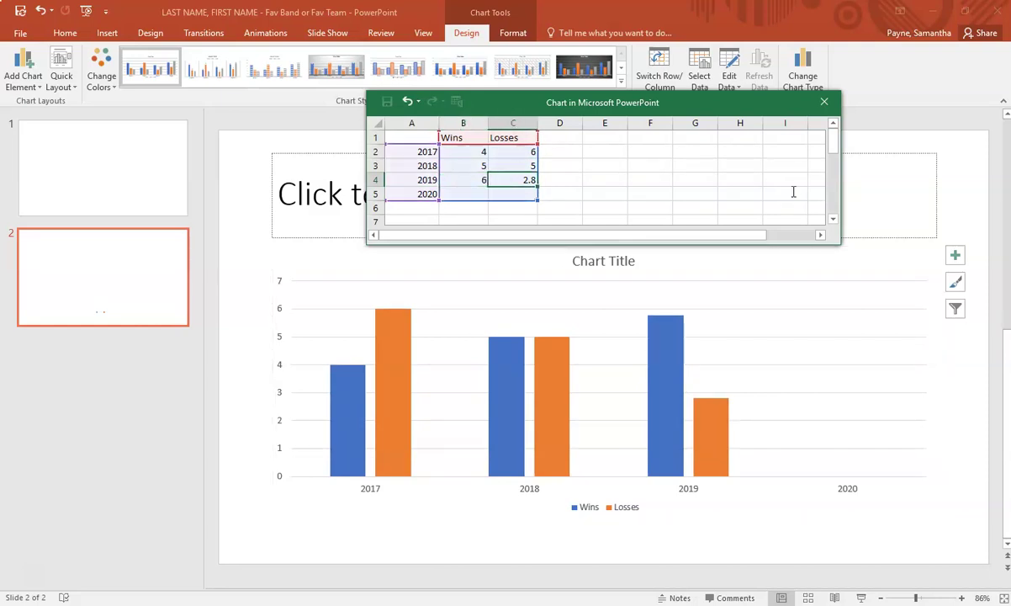
type("4")
key("Return")
type("4")
key("Tab")
type("6")
key("Return")
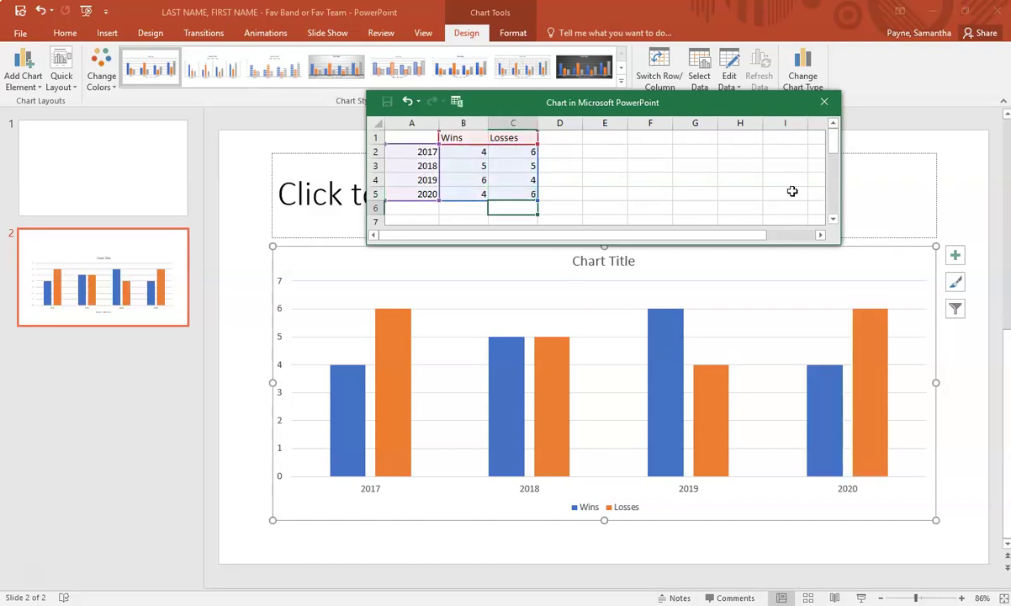
left_click(824, 103)
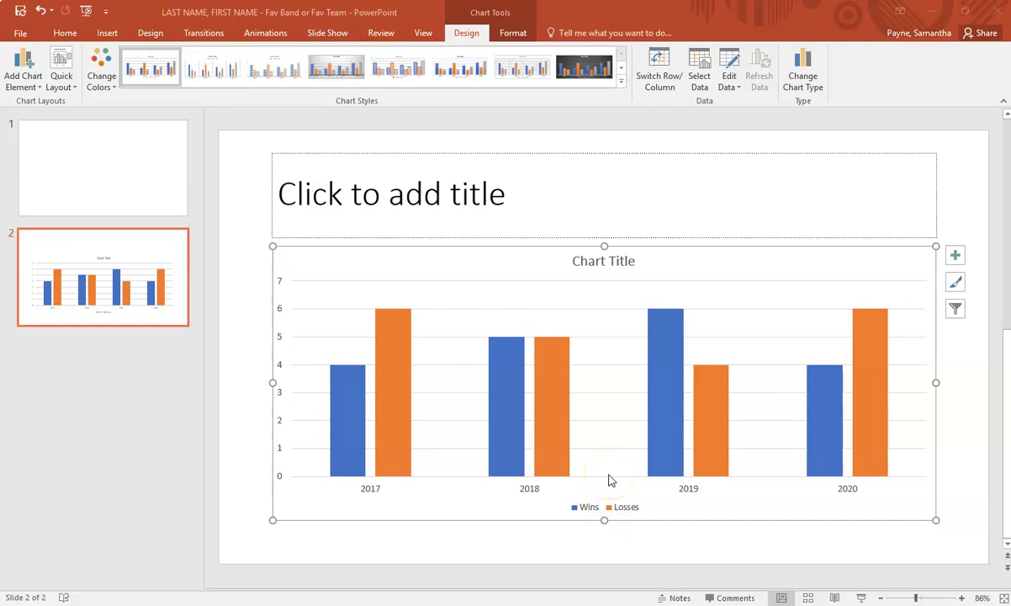
Step: Replace the chart title with "Wins vs. Losses" and "Garden City HS" on two lines
left_click(578, 265)
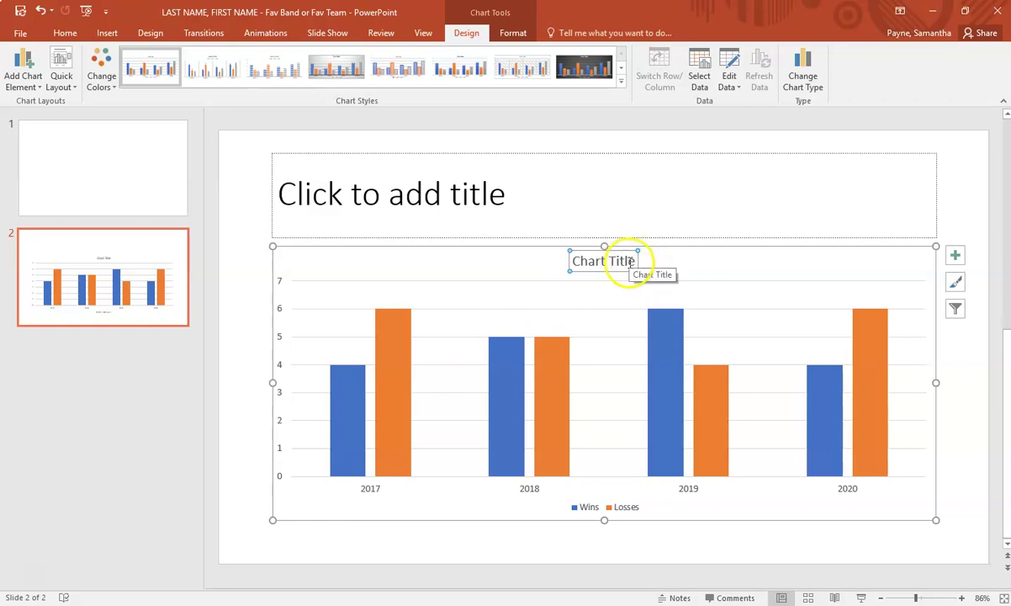
left_click(624, 261)
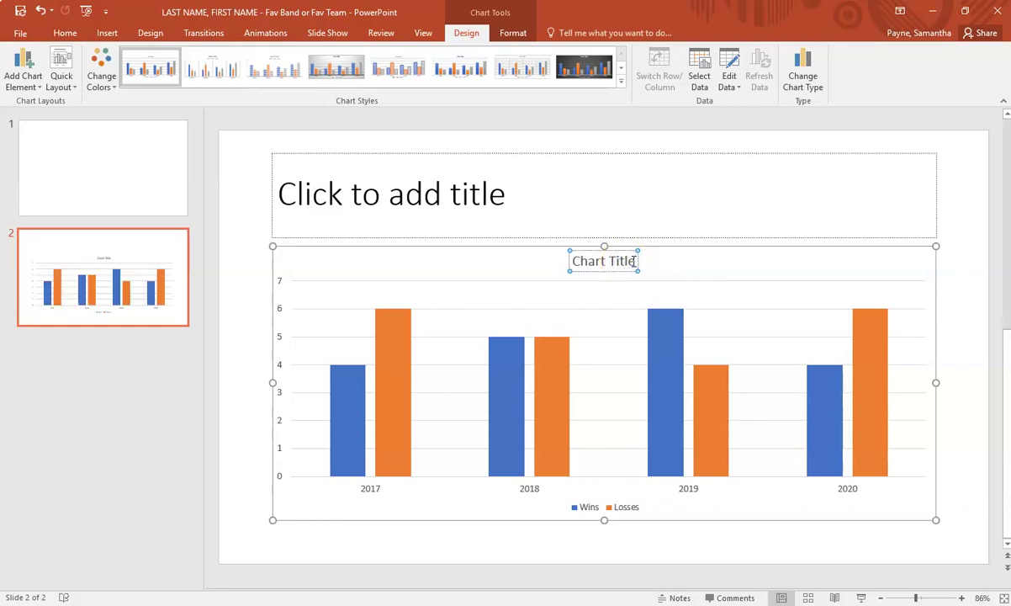
left_click_drag(634, 261, 532, 260)
type("Wins vs. Losses ")
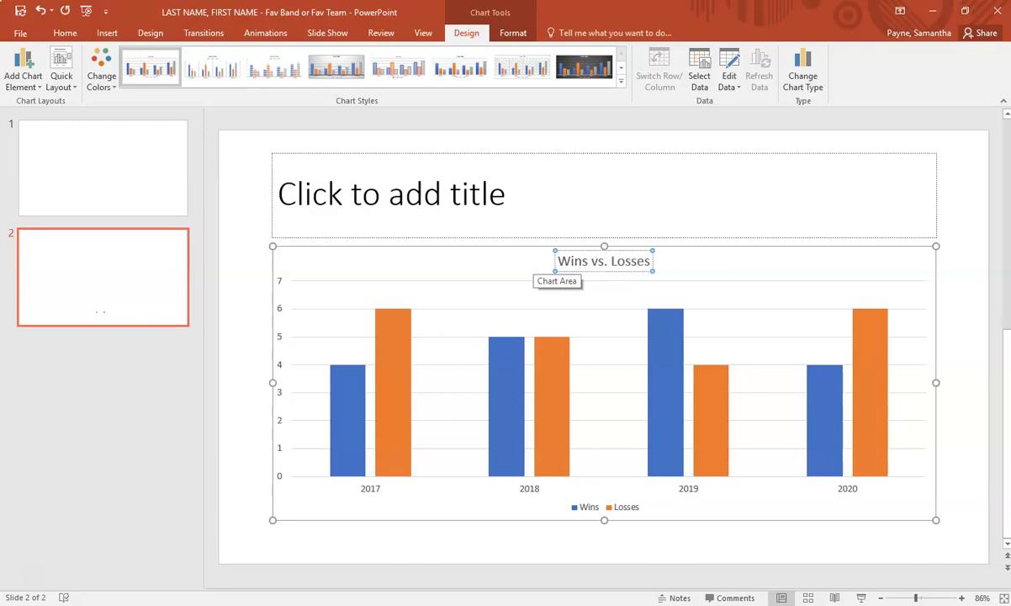
type("Garden City HS")
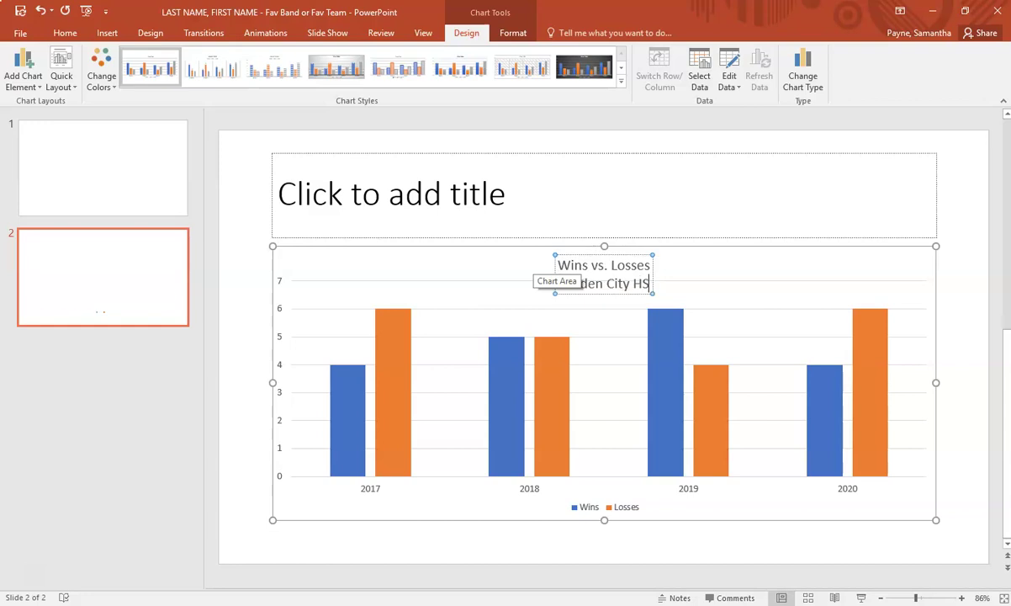
left_click(501, 262)
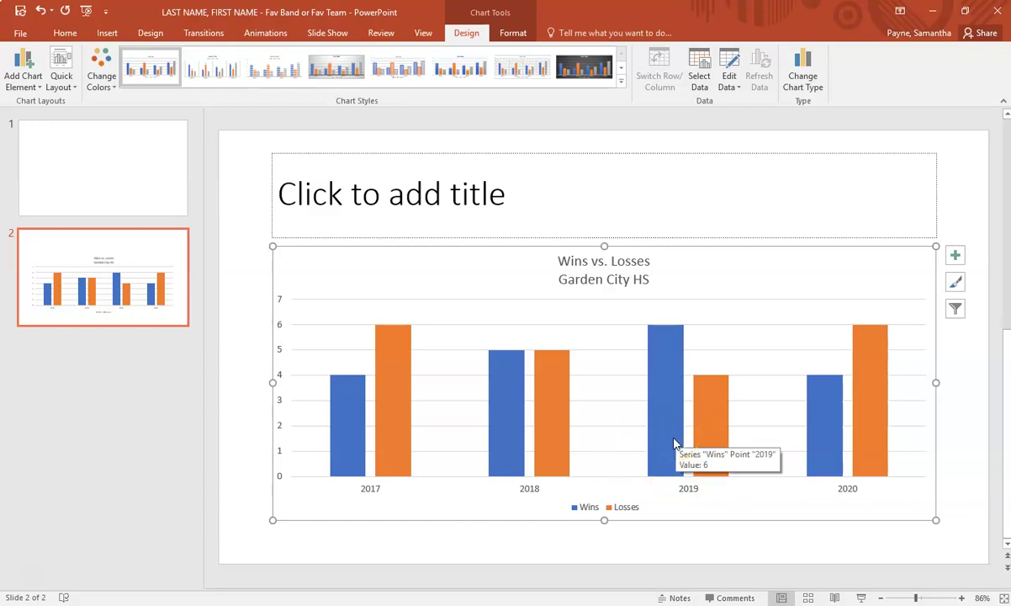
Step: Reopen the chart's data sheet, set 2019 to 3 wins and 7 losses, and close the sheet
mouse_move(673, 443)
left_mouse_down()
mouse_move(686, 418)
mouse_move(667, 399)
mouse_move(668, 328)
mouse_move(666, 354)
left_mouse_up()
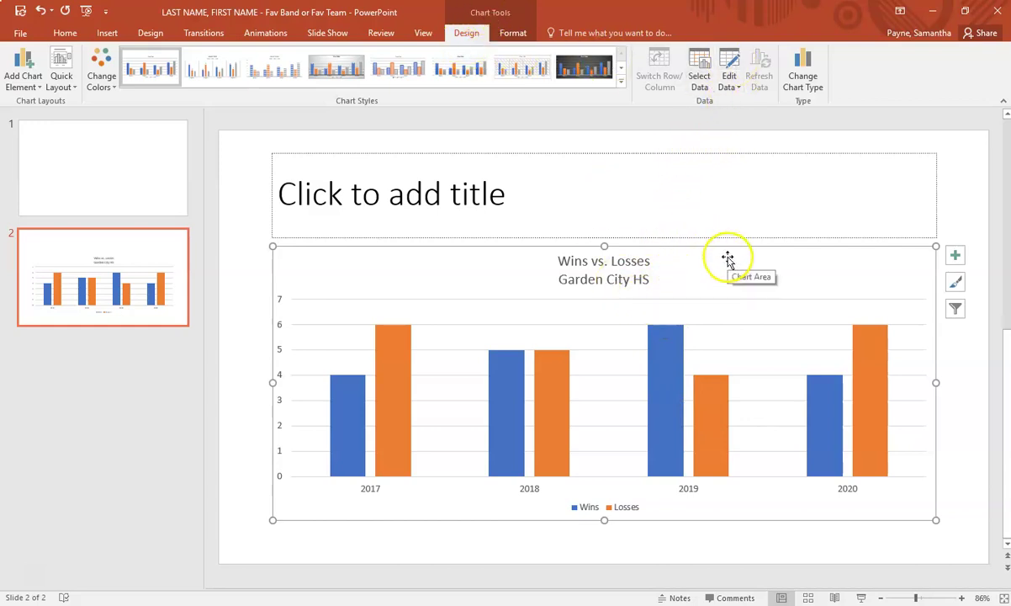
left_click(728, 65)
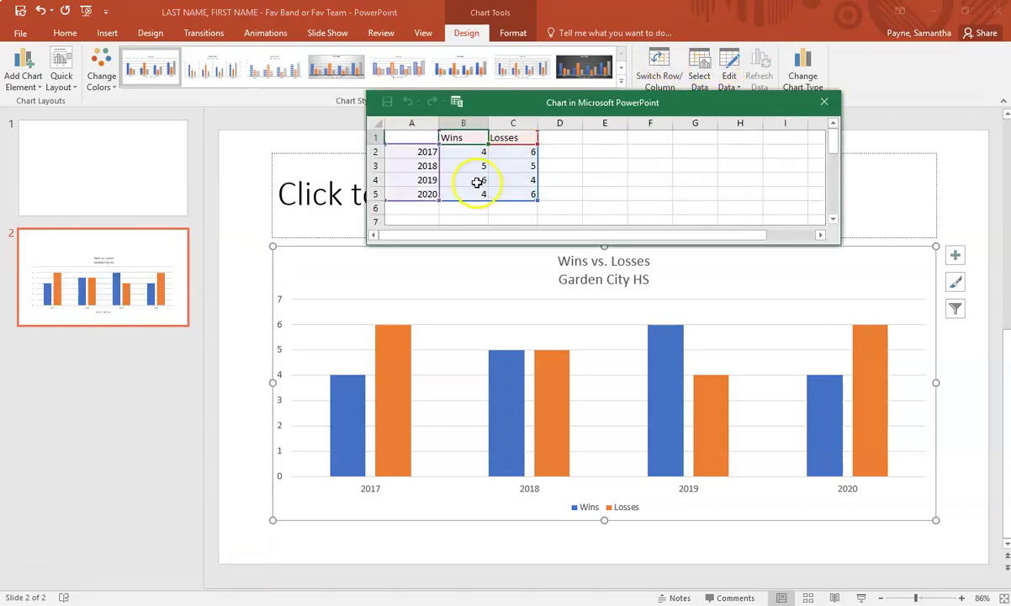
left_click(473, 182)
type("3")
key("Tab")
type("7")
key("Return")
left_click(824, 102)
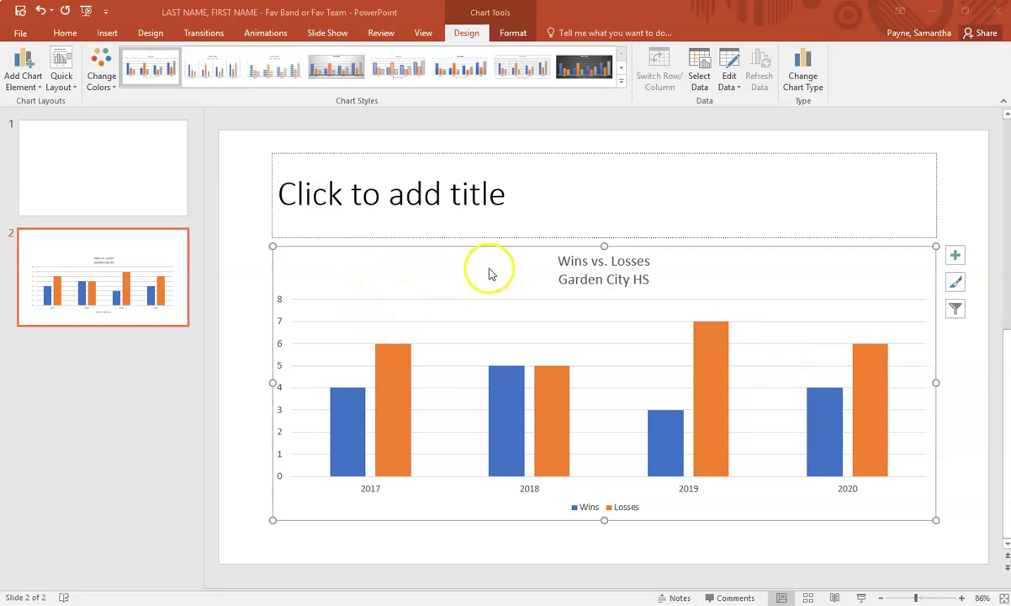
Step: Try several alternative chart styles, including the dark-background one with filled bars, and return to the first style
left_click(693, 255)
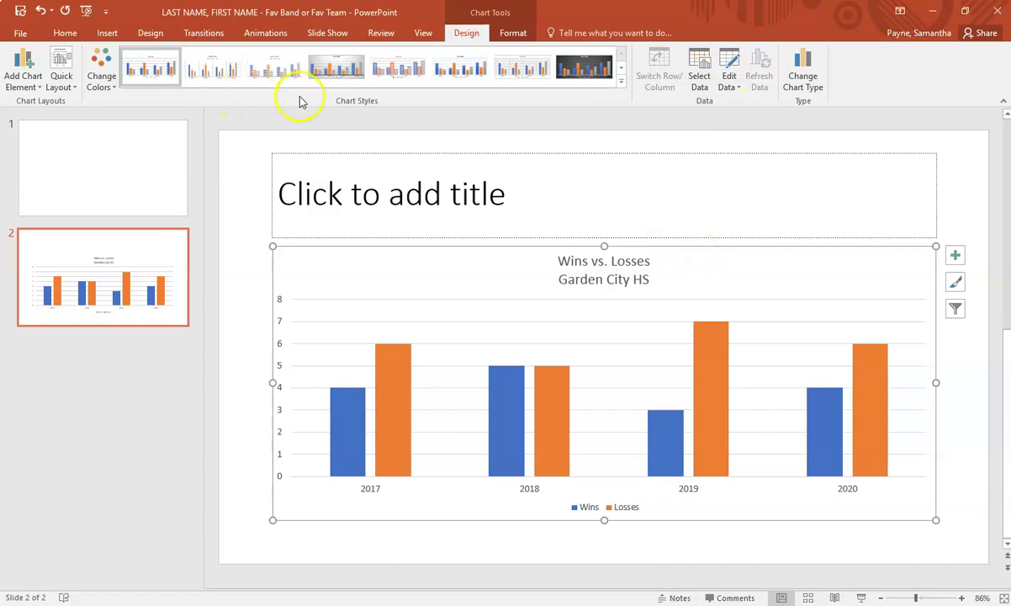
left_click(271, 68)
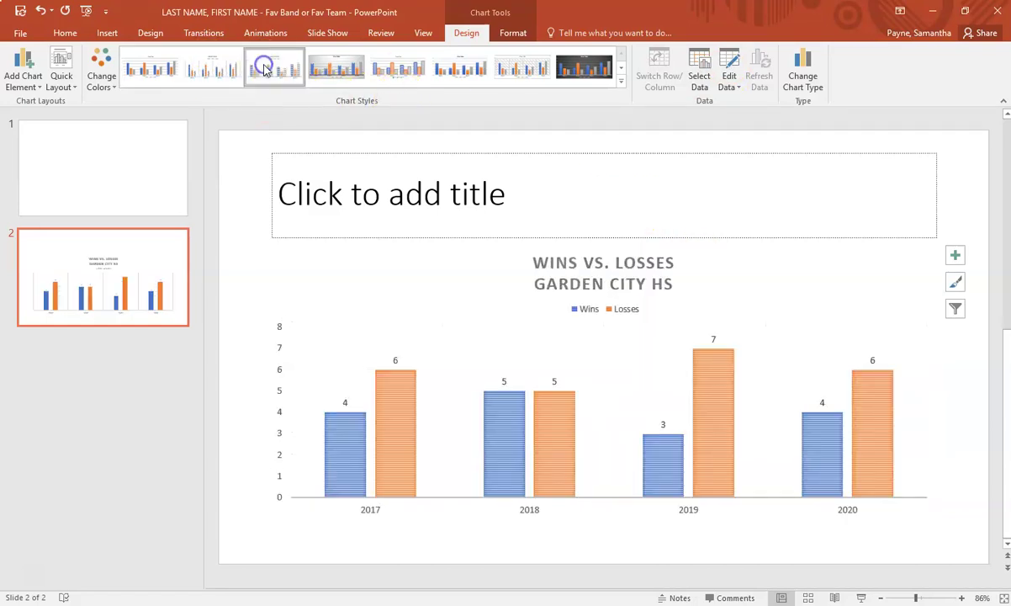
left_click(339, 65)
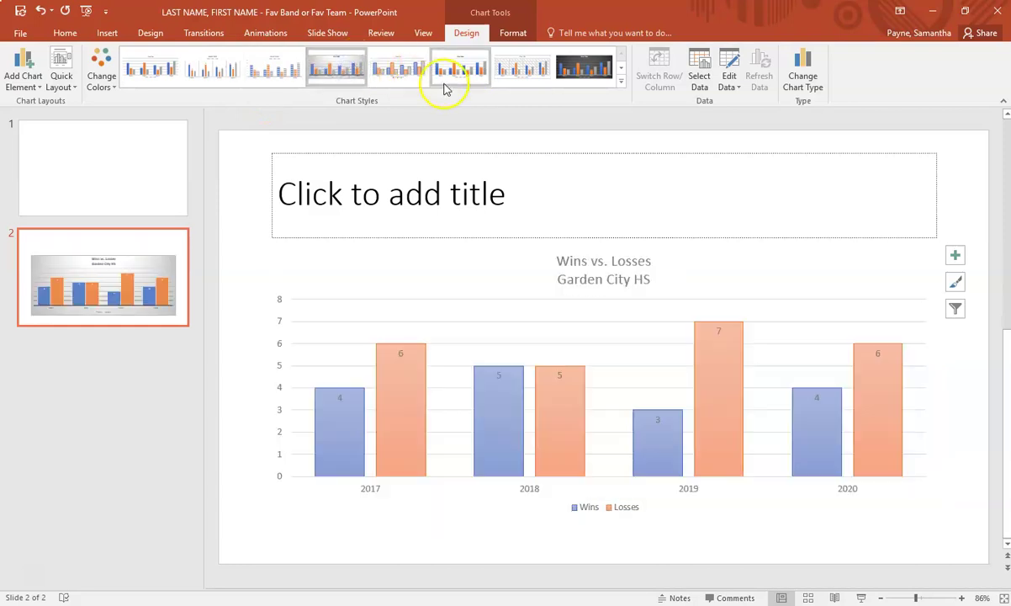
left_click(571, 69)
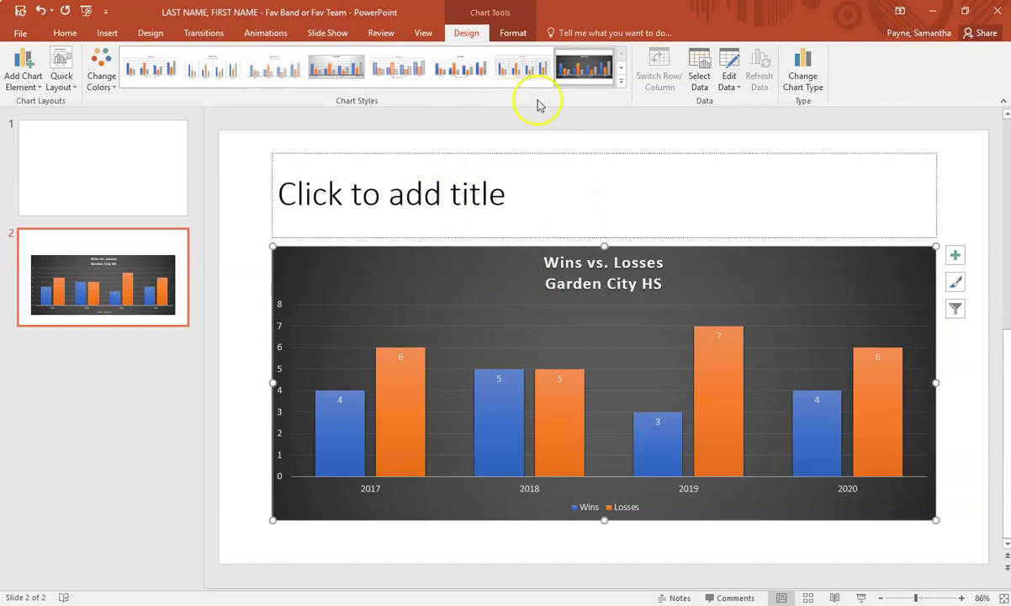
left_click(148, 77)
Step: Expand the full set of chart styles, preview Style 12, and apply Style 11 to the chart
left_click(621, 82)
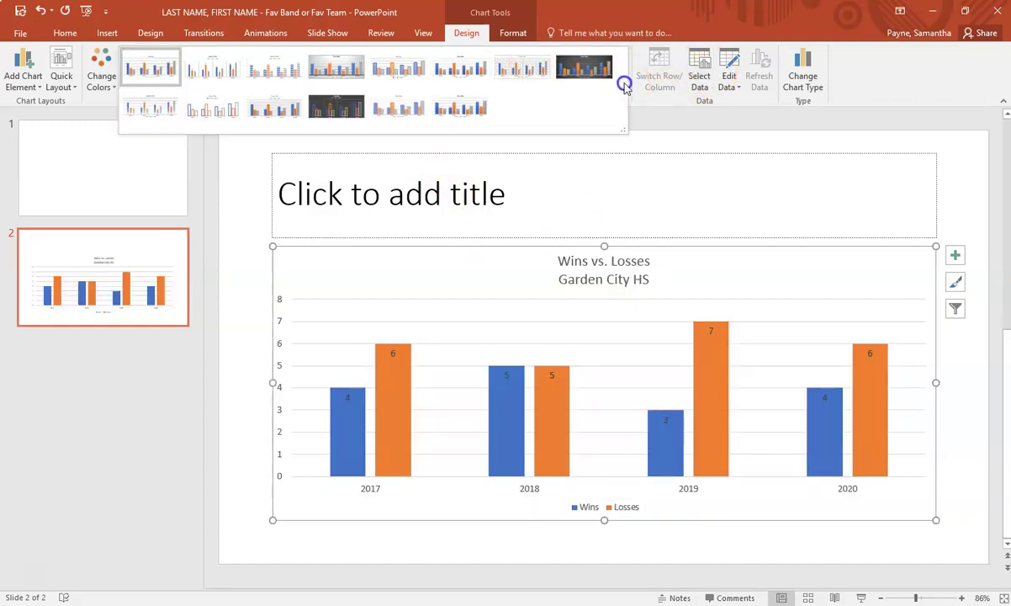
left_click(328, 109)
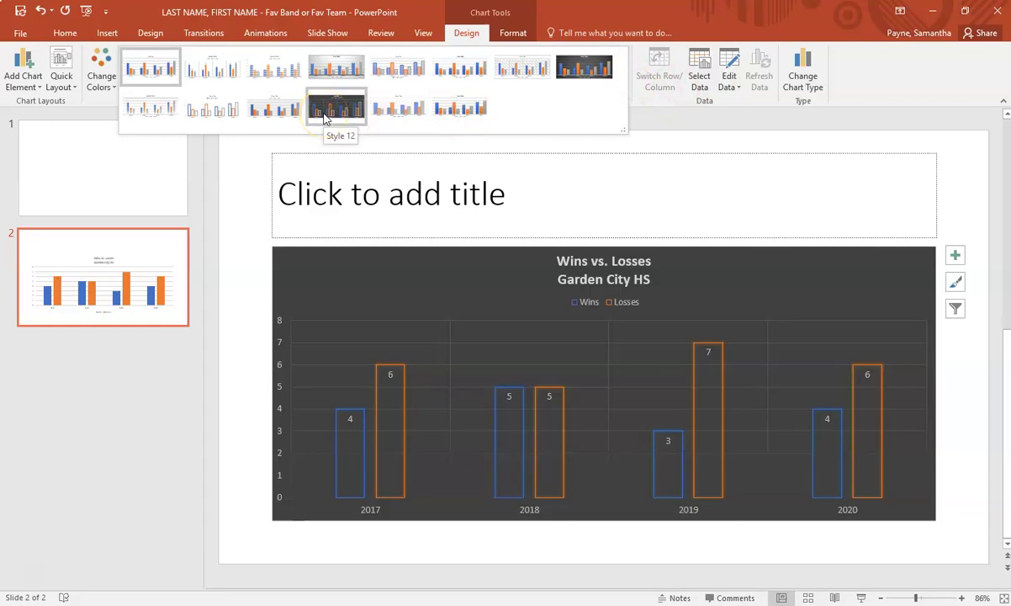
left_click(282, 110)
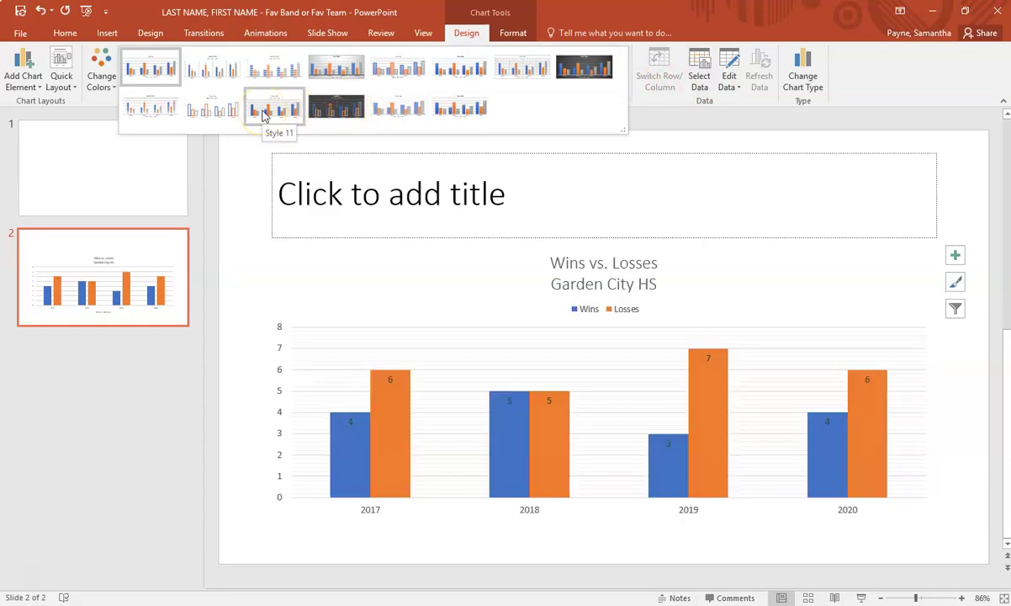
left_click(263, 113)
Step: Change the chart's colors to the third Colorful palette, with orange wins and yellow losses columns
left_click(101, 69)
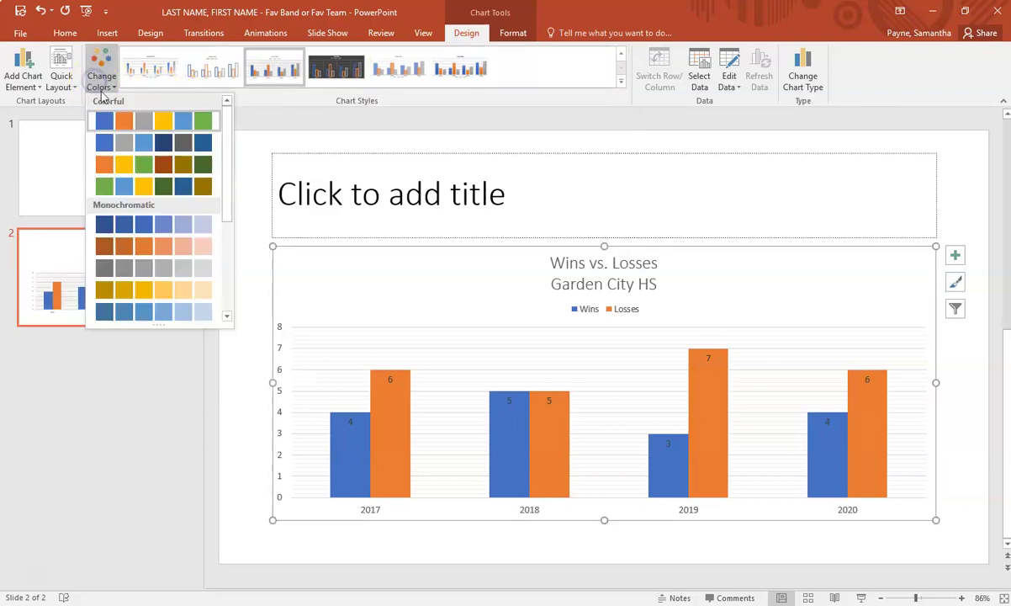
left_click(133, 157)
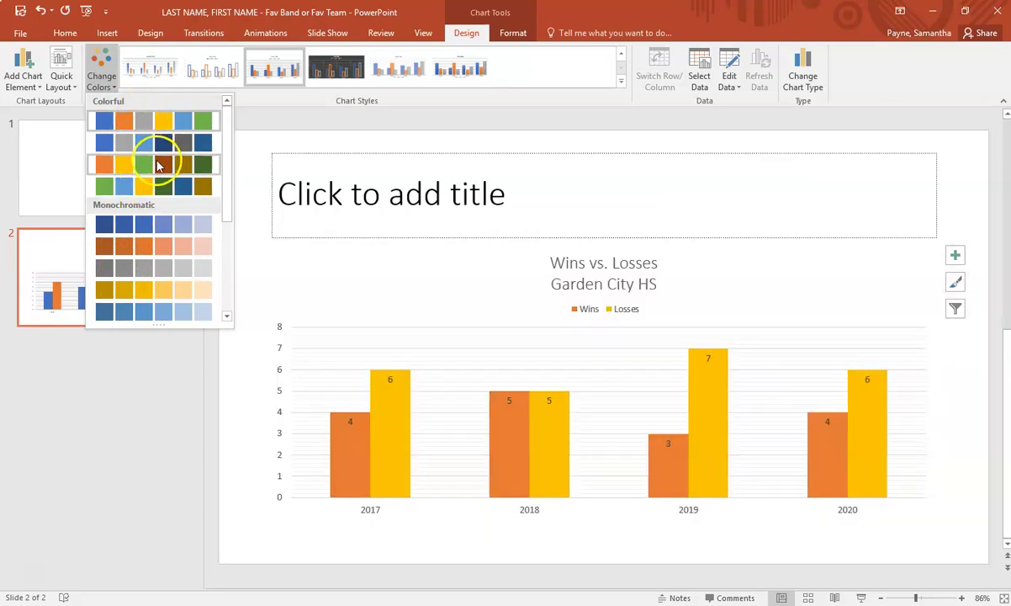
left_click(157, 163)
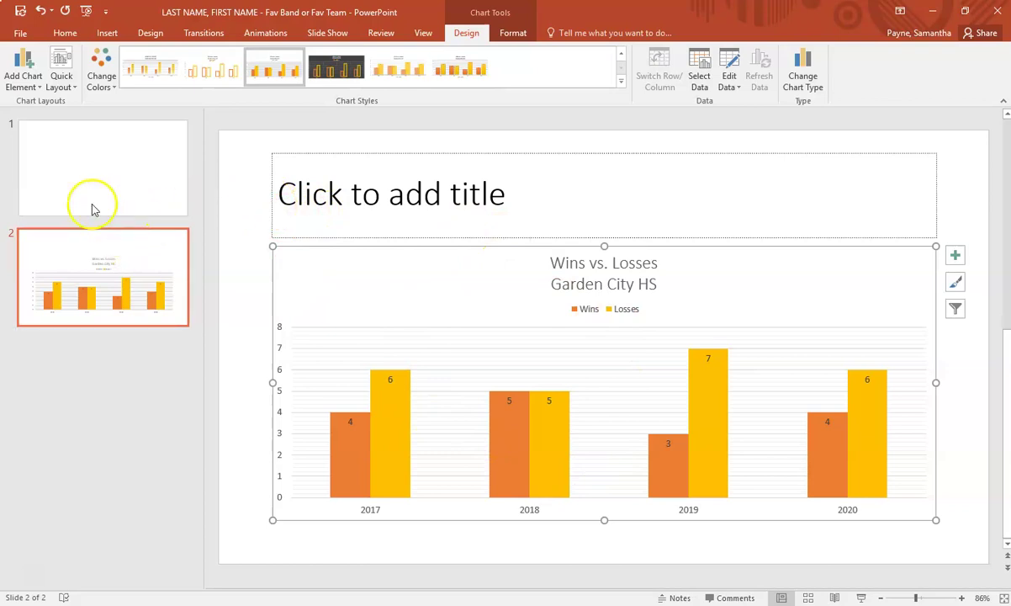
Step: Add a new slide after the chart slide and start inserting a SmartArt graphic on it
left_click(79, 35)
left_click(122, 57)
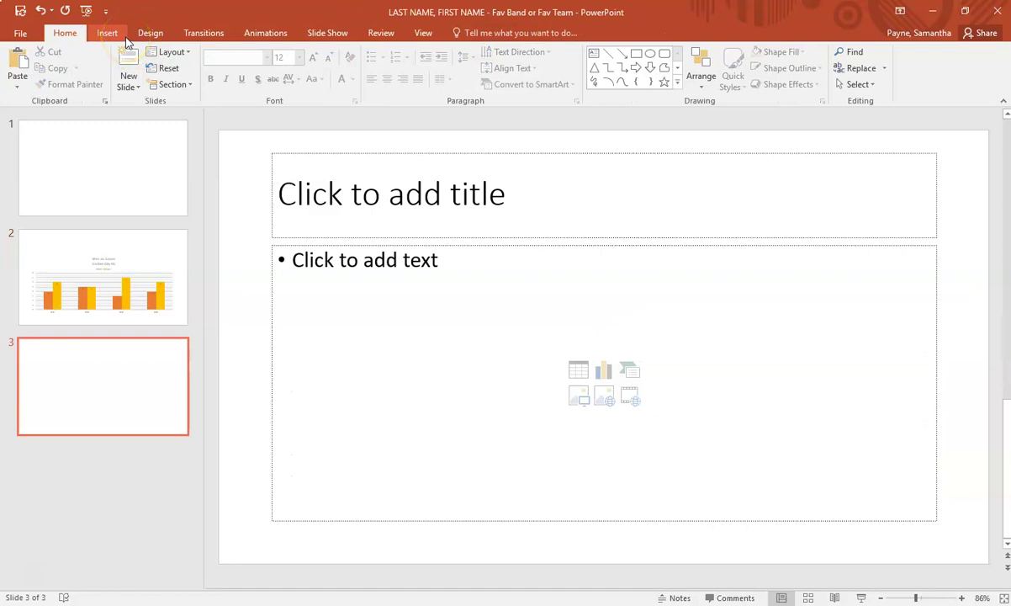
left_click(117, 35)
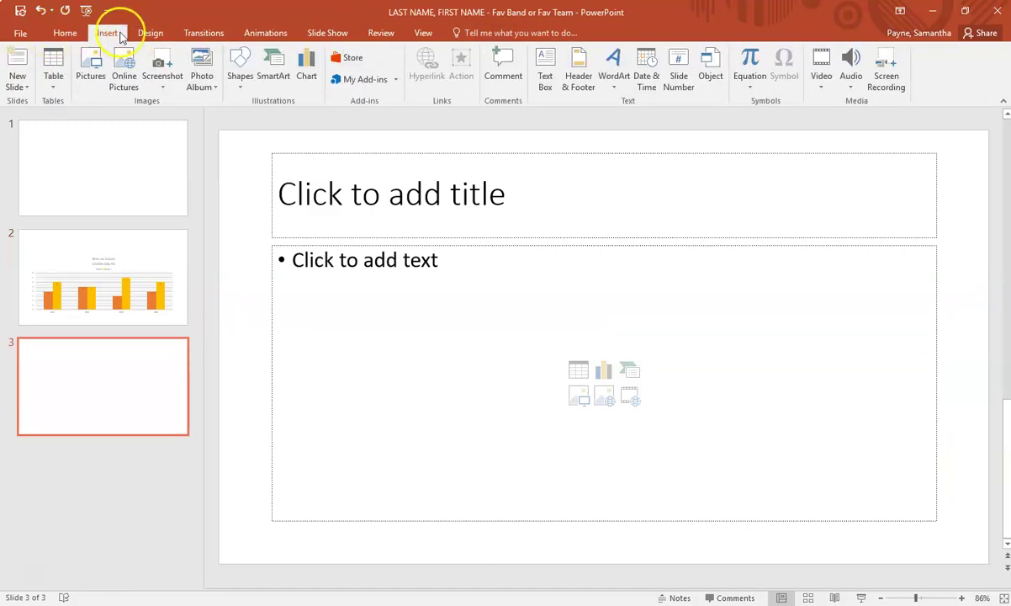
left_click(273, 68)
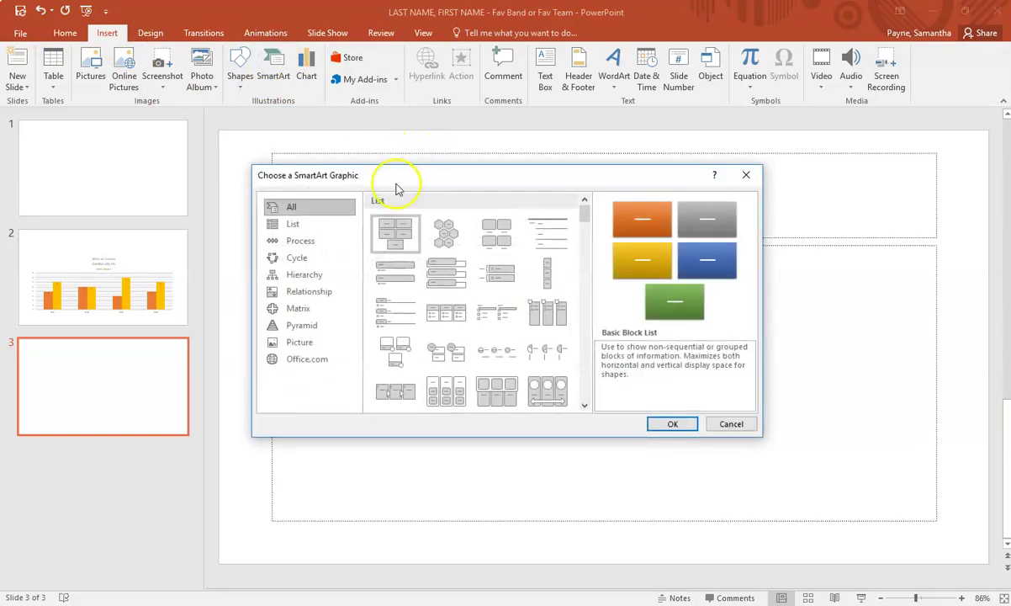
Step: Look through the List, Process, Cycle and Hierarchy categories of SmartArt graphics
left_click(322, 224)
left_click(324, 242)
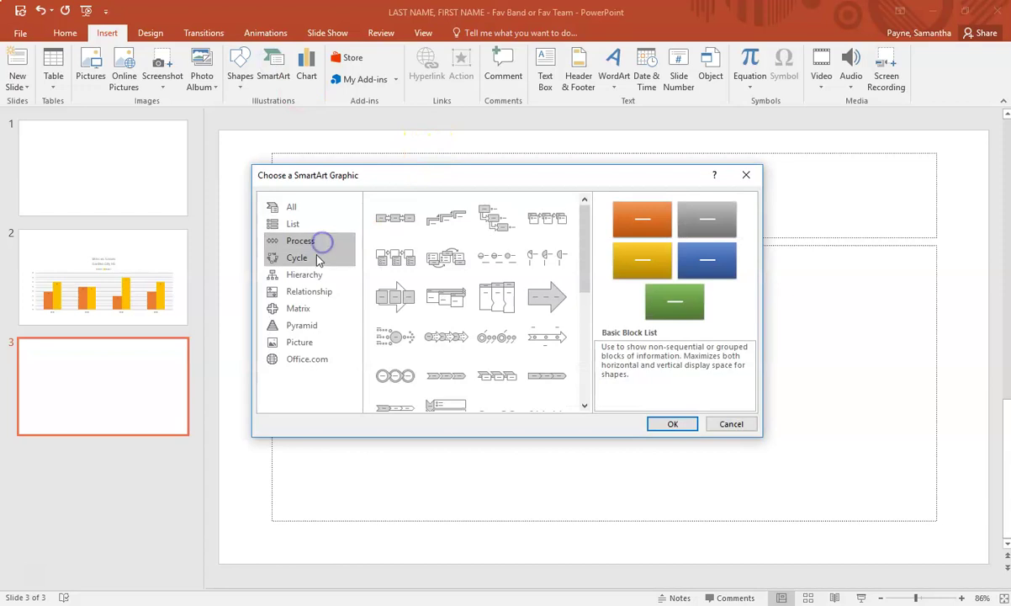
left_click(317, 260)
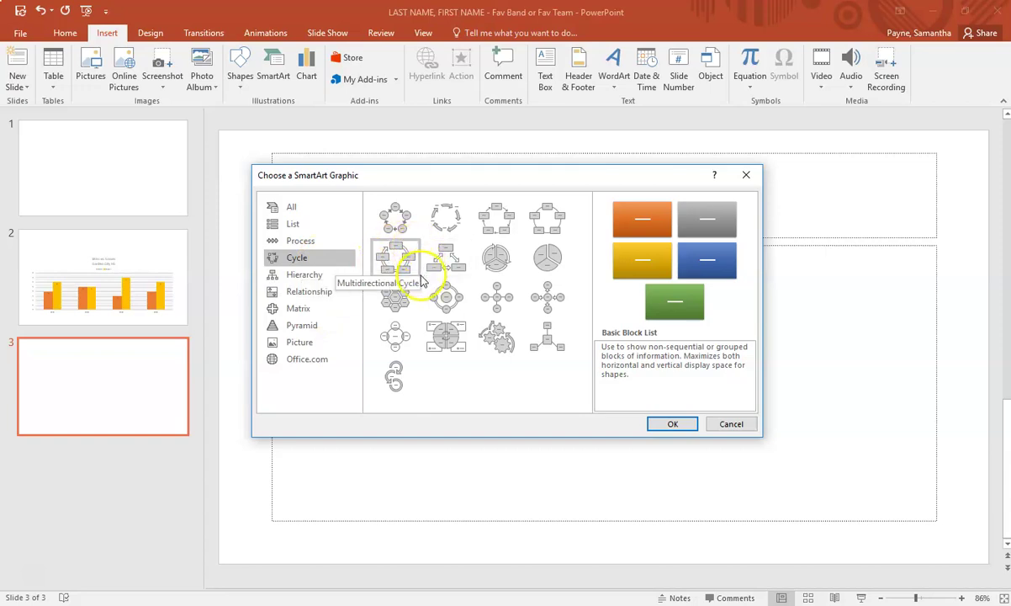
left_click(313, 241)
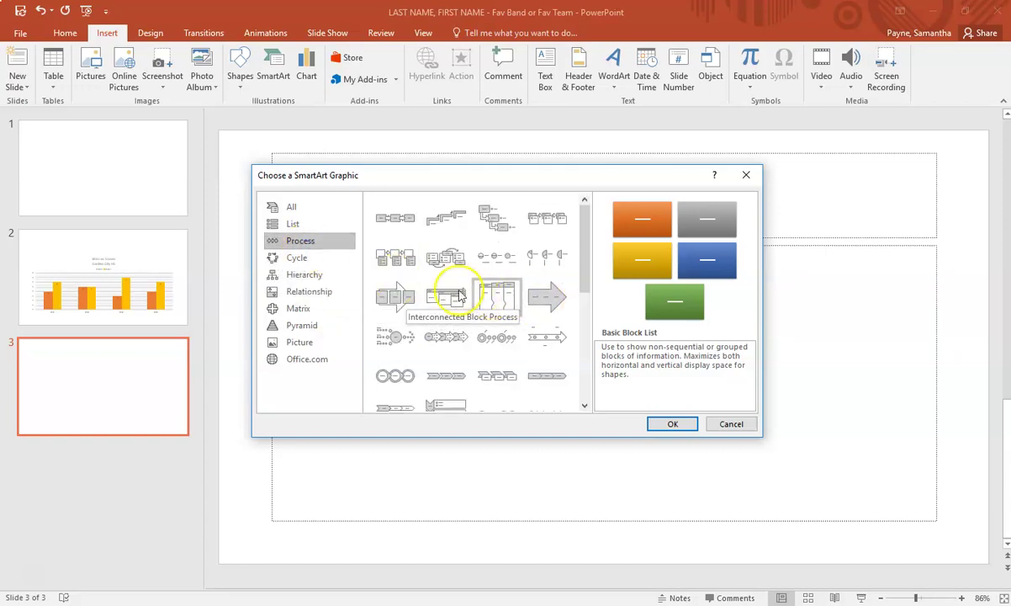
left_click(286, 223)
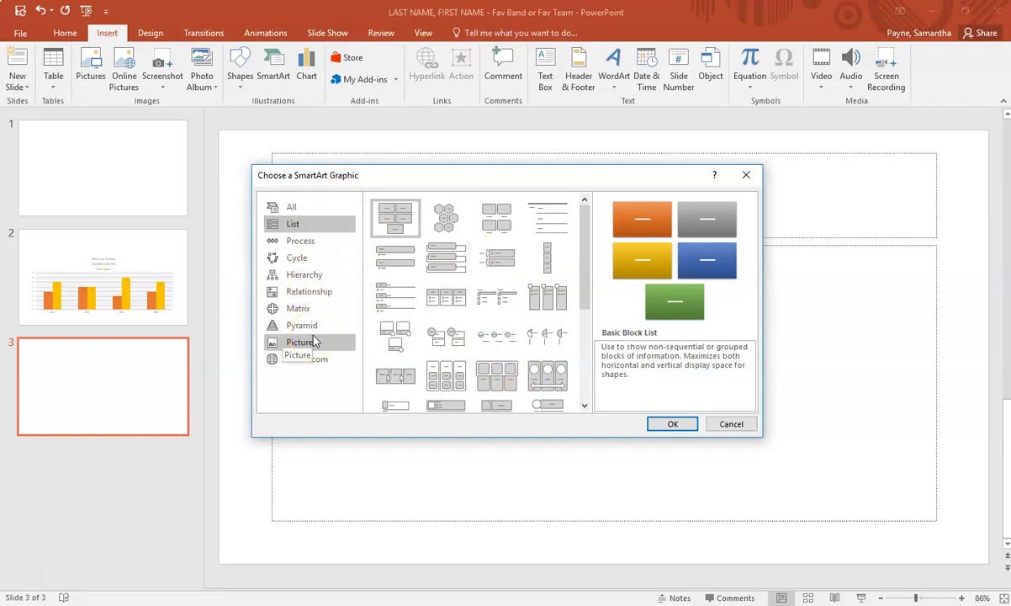
left_click(311, 275)
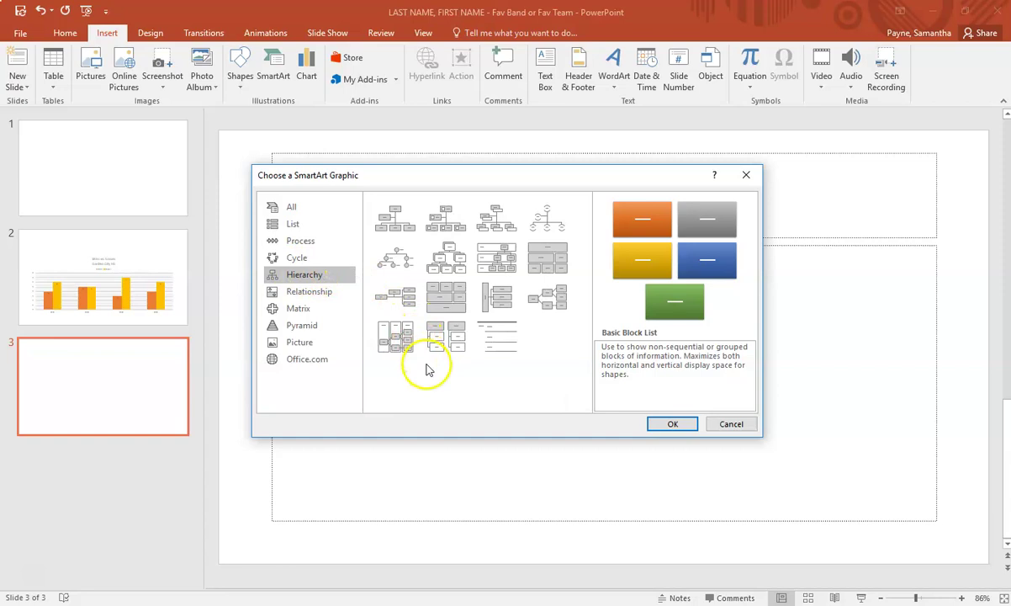
Step: Compare several Hierarchy layouts, including Organization Chart and Circle Picture Hierarchy, and insert the Hierarchy graphic on the slide
left_click(392, 207)
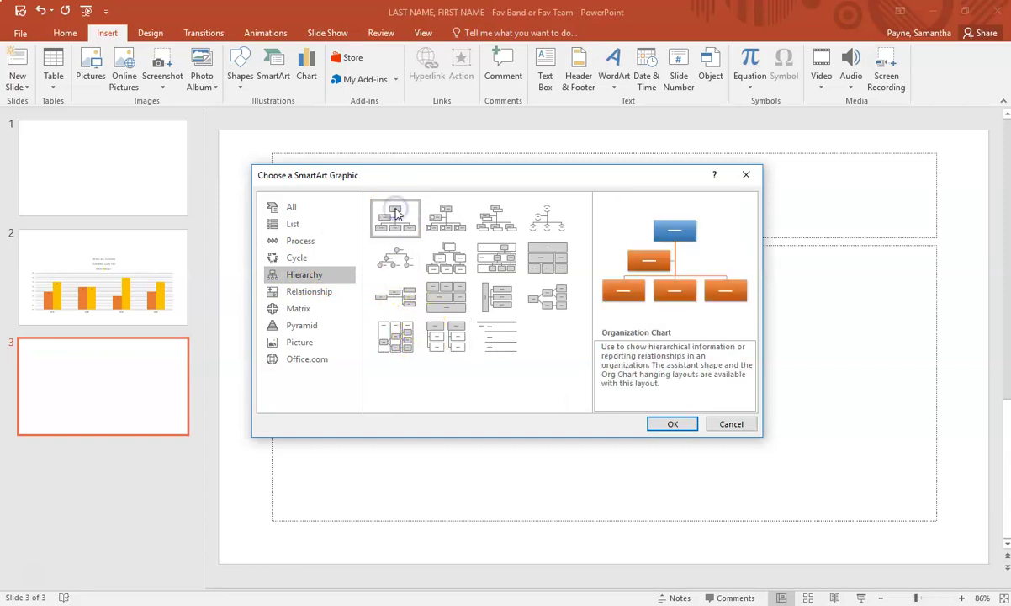
left_click(443, 250)
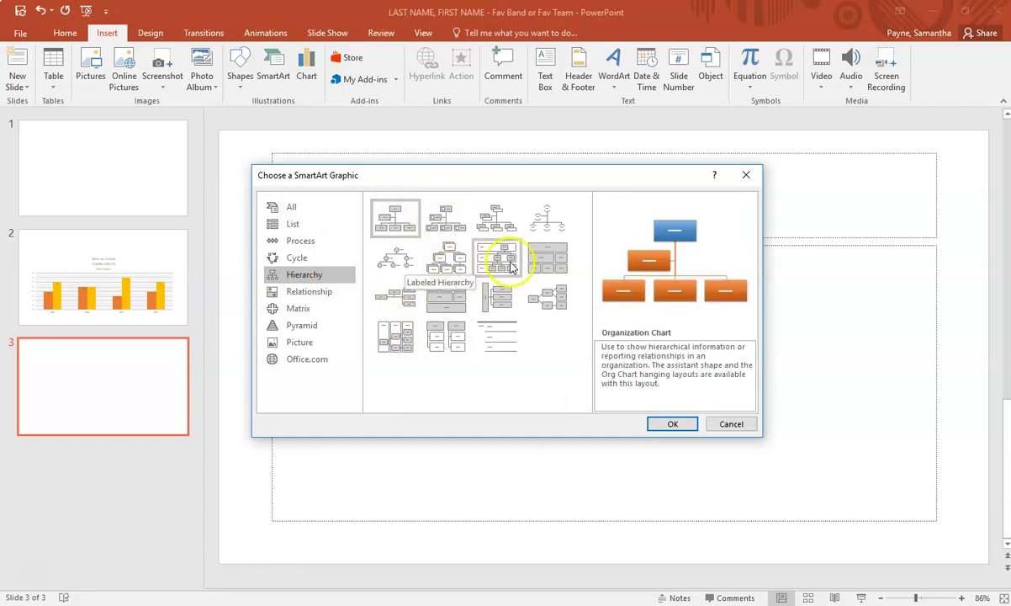
left_click(453, 260)
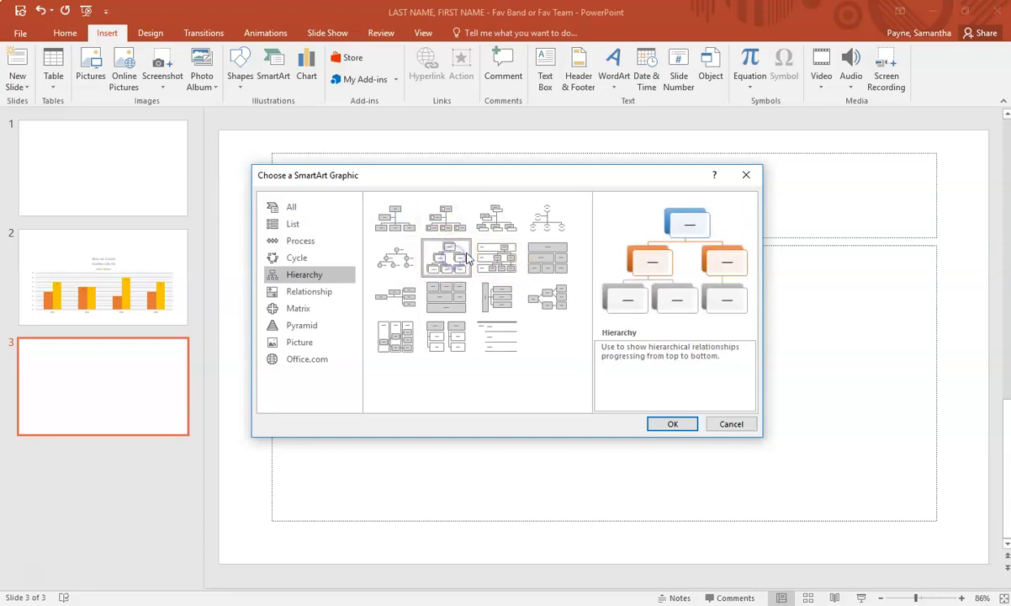
left_click(548, 223)
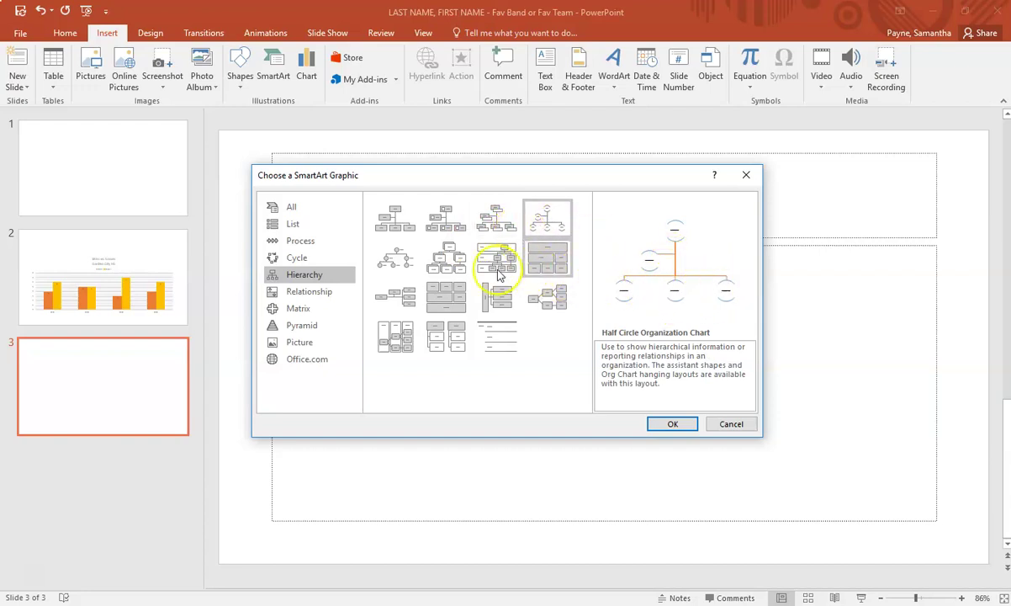
left_click(462, 264)
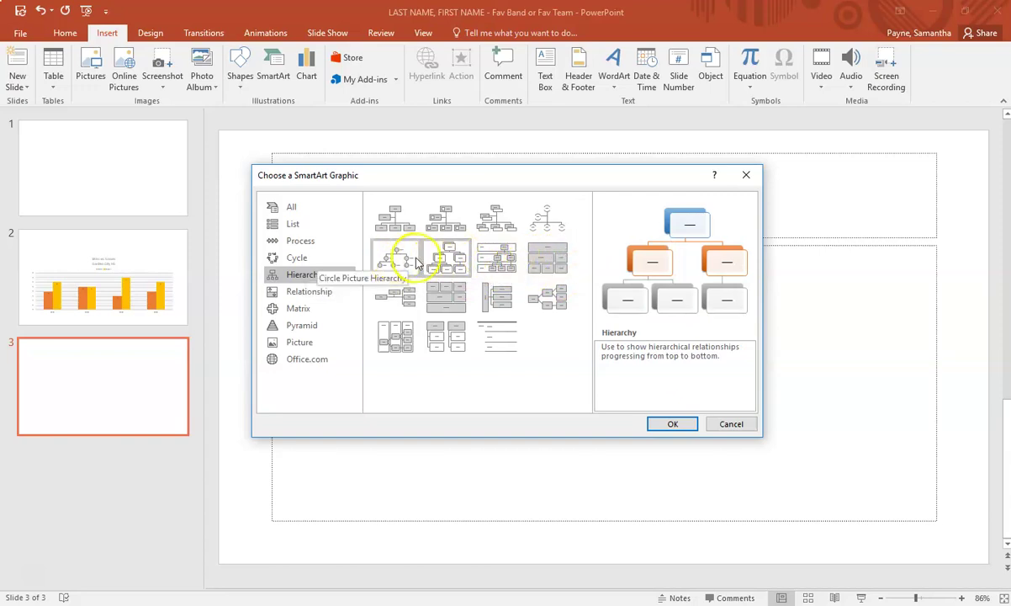
left_click(411, 338)
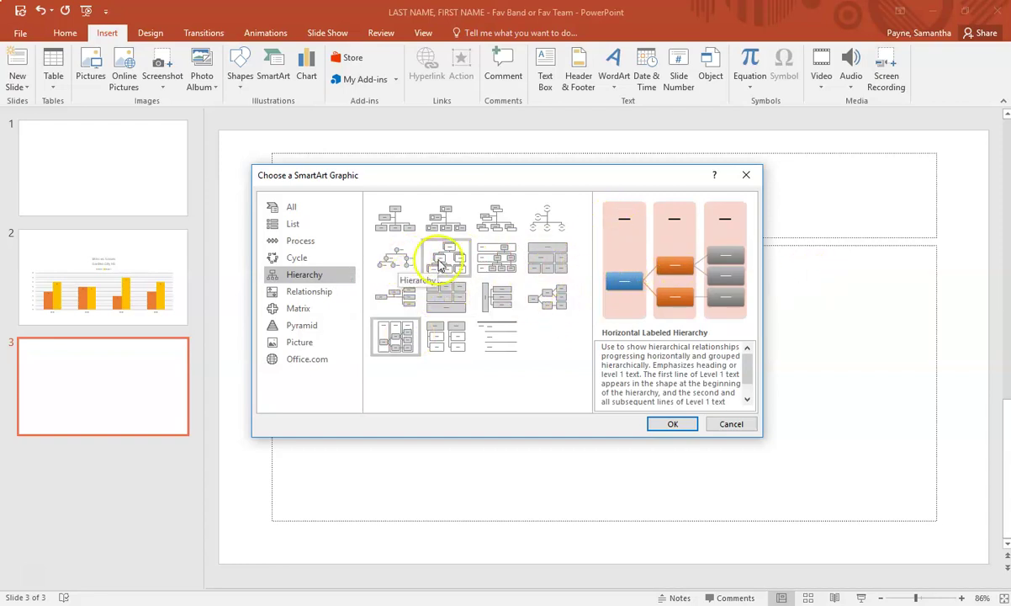
left_click(402, 261)
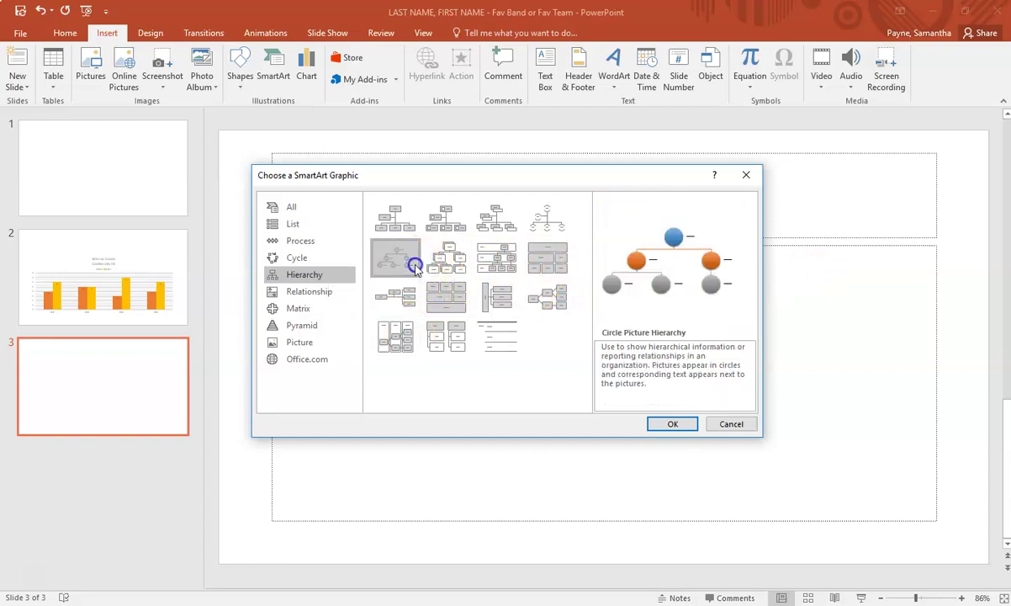
left_click(460, 263)
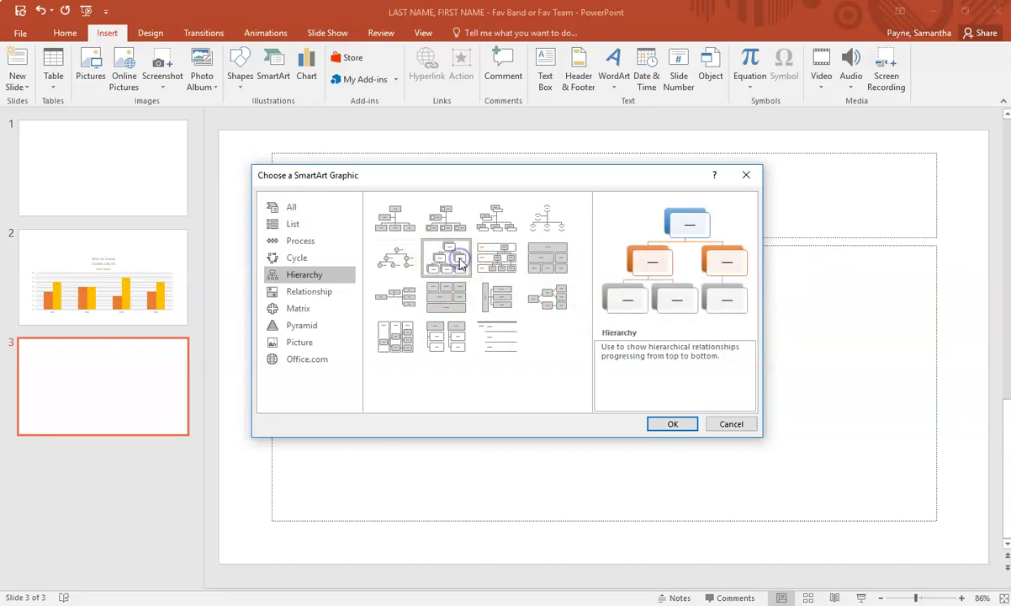
left_click(673, 424)
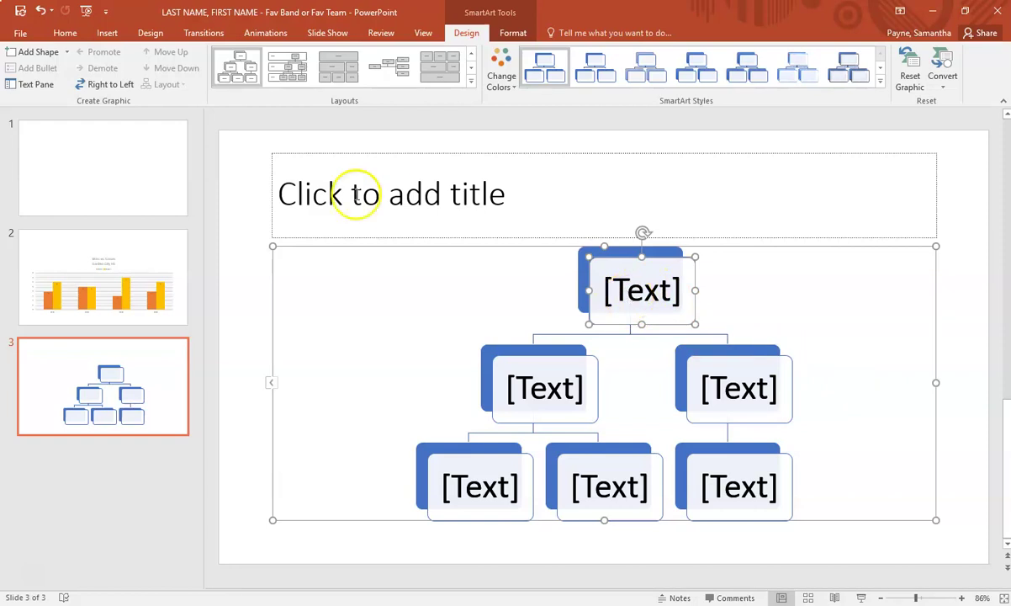
Step: Show the SmartArt text outline and enter the names of the head coach, the first second-level coach and the player below that coach
left_click(32, 85)
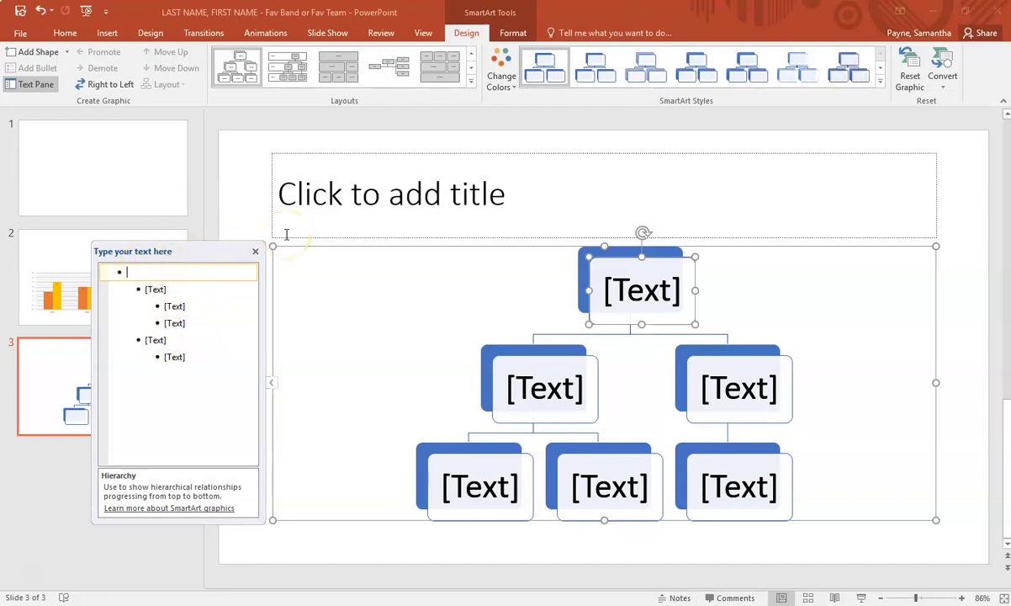
type("Coach Hill")
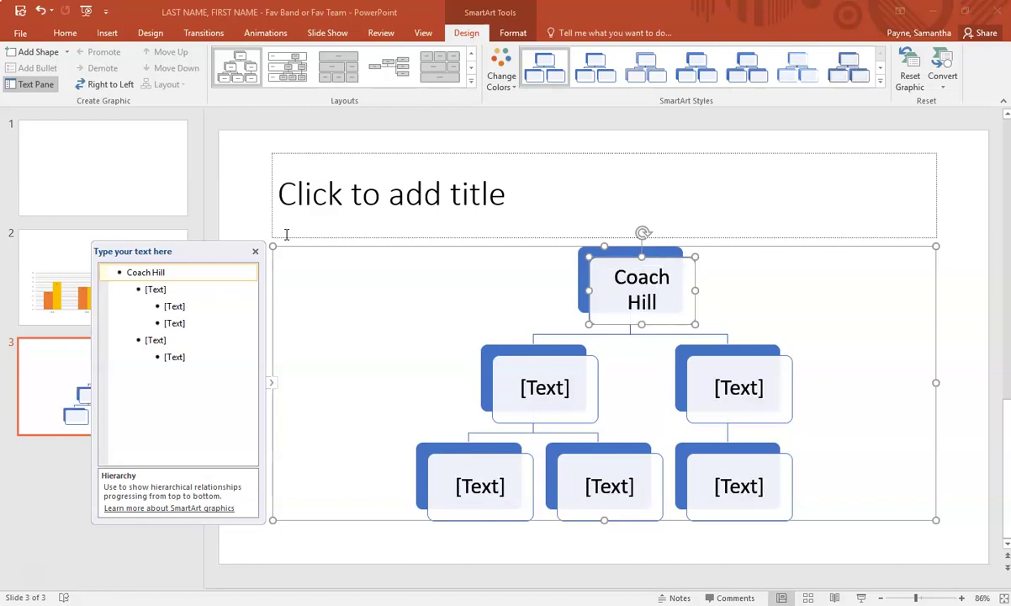
left_click(130, 288)
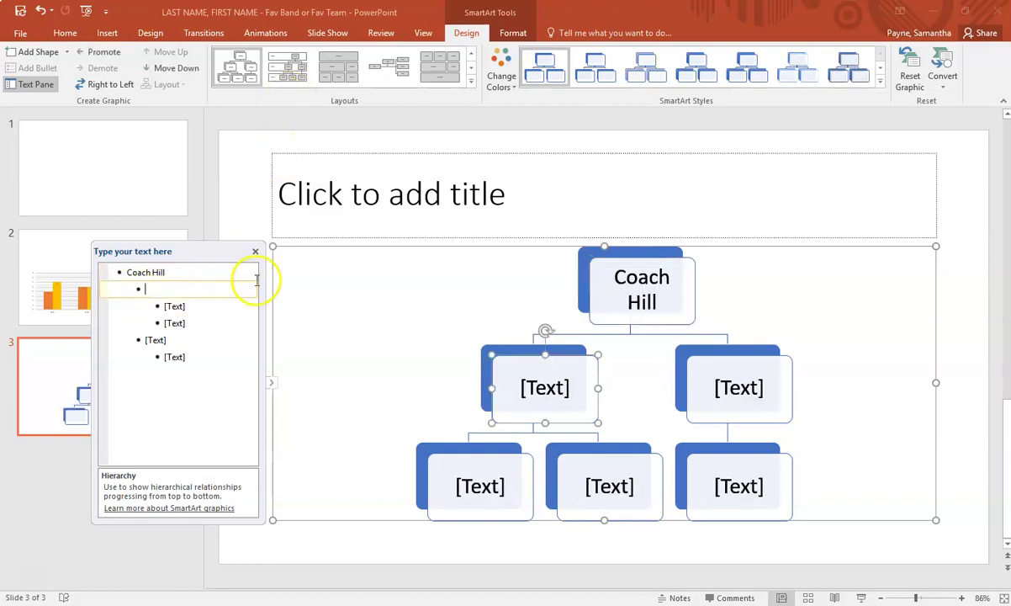
type("Coach bva")
key("BackSpace")
key("BackSpace")
key("BackSpace")
type("Bailey")
left_click(204, 308)
type("Christian")
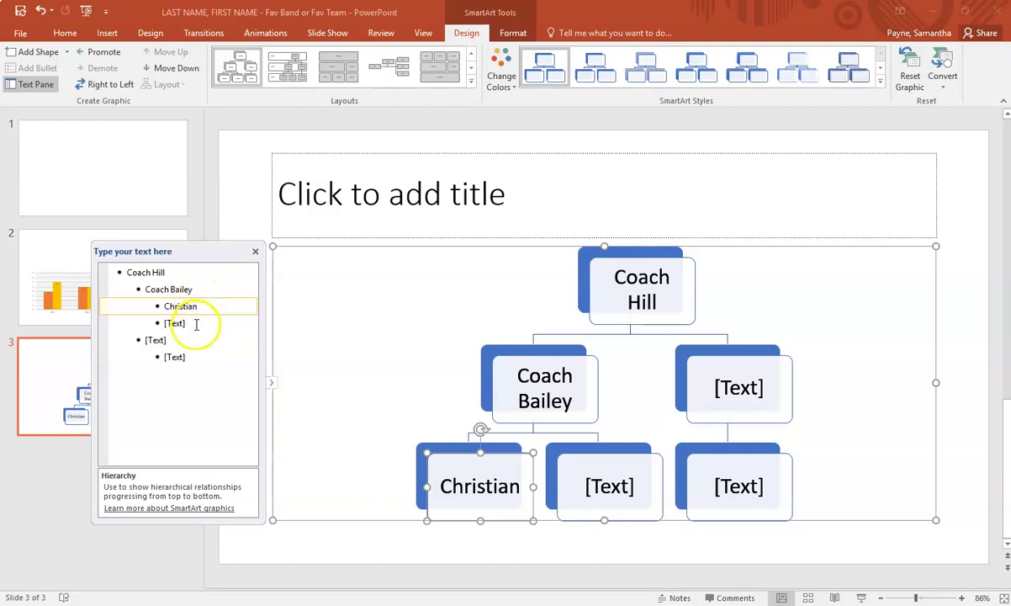
Step: Promote the empty entry below the first player to the second level and enter the second assistant coach's name
left_click(195, 324)
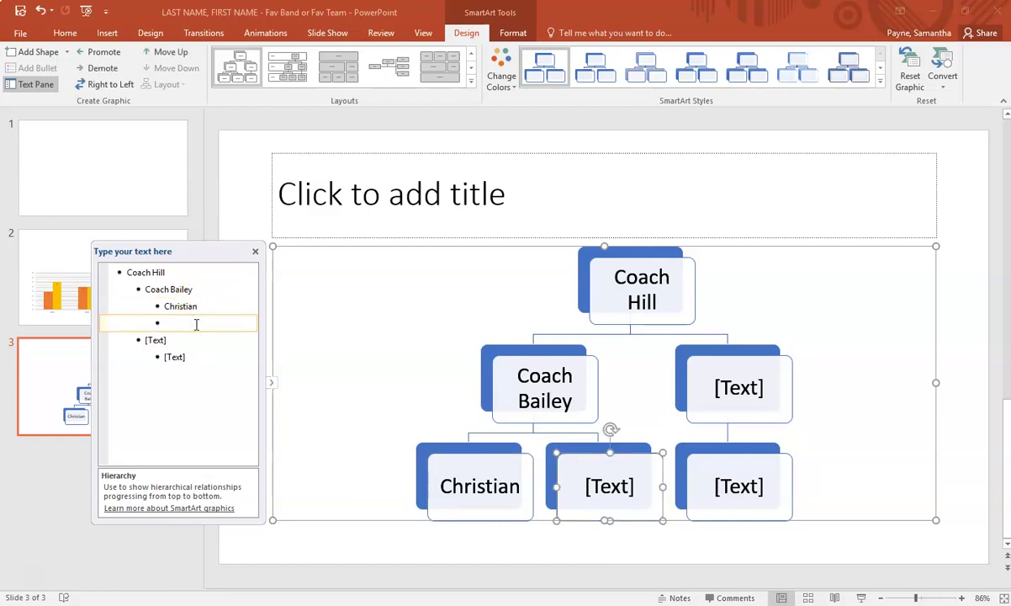
key("shift+Tab")
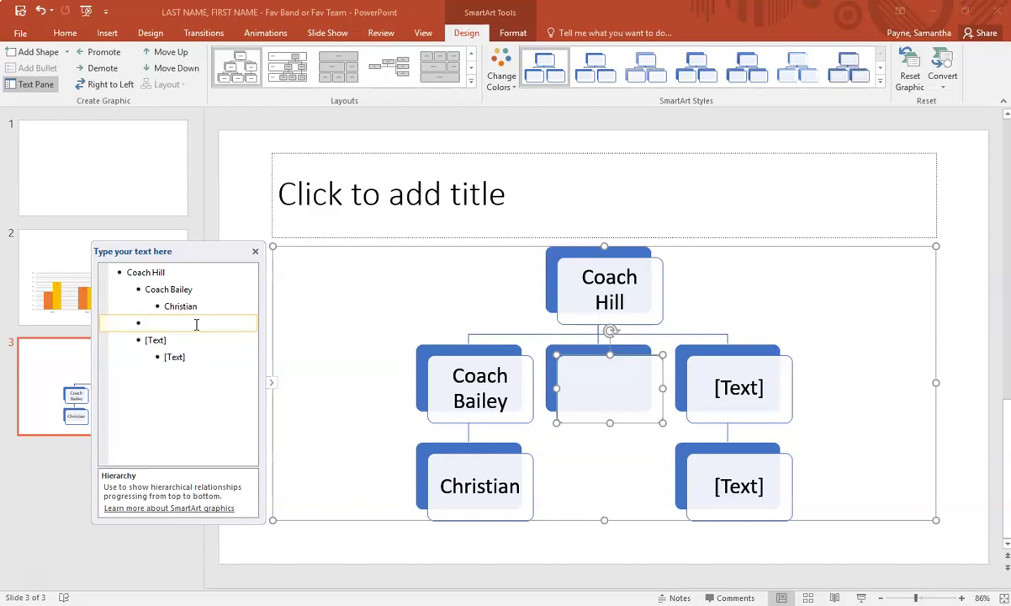
type("Coach Re")
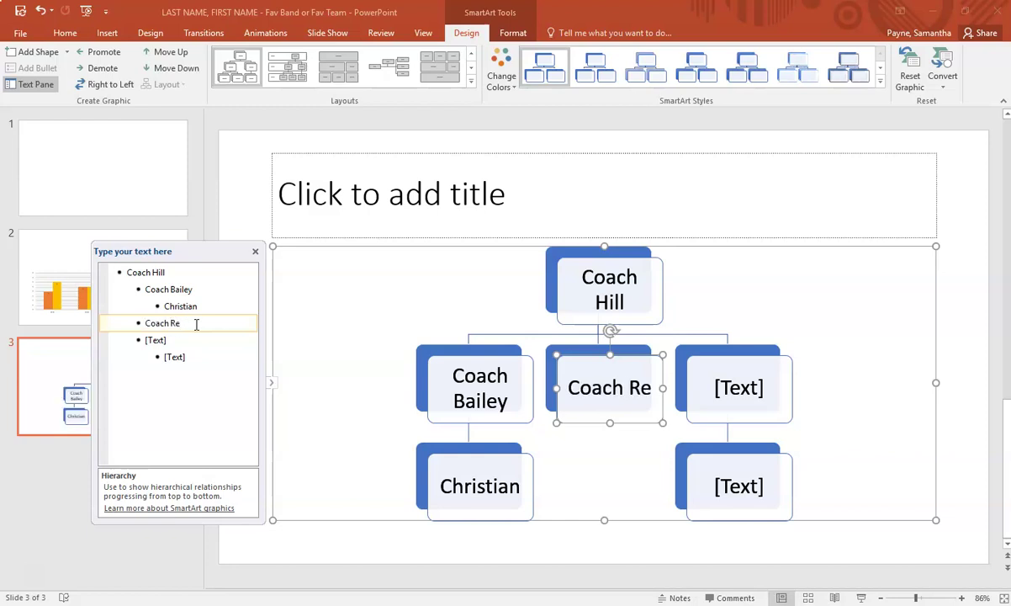
key("BackSpace")
type("iech")
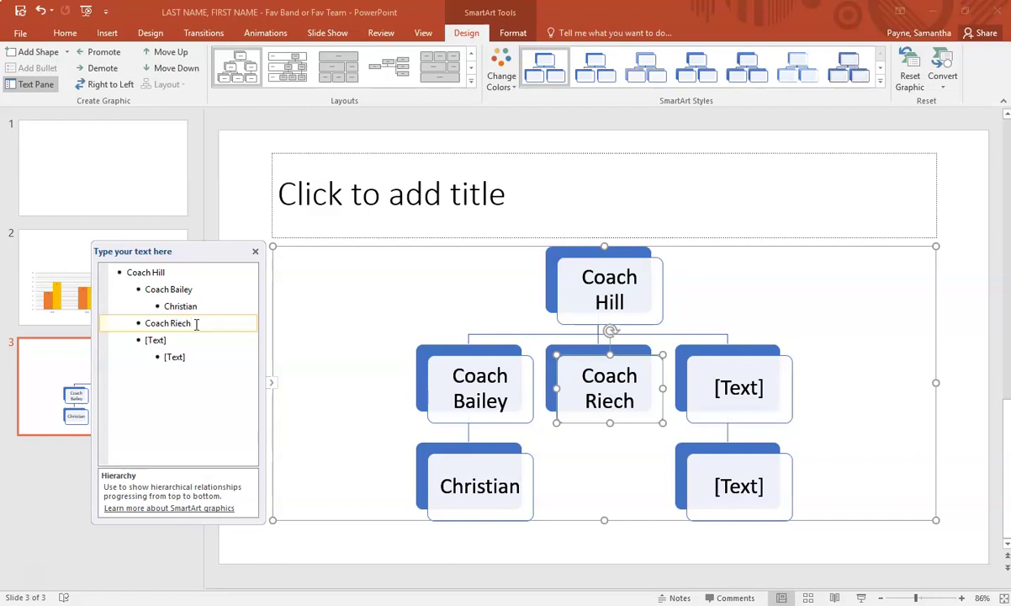
Step: Add a third-level entry under the second assistant coach, correct the spelling of that coach's name, and enter the player's name
key("Return")
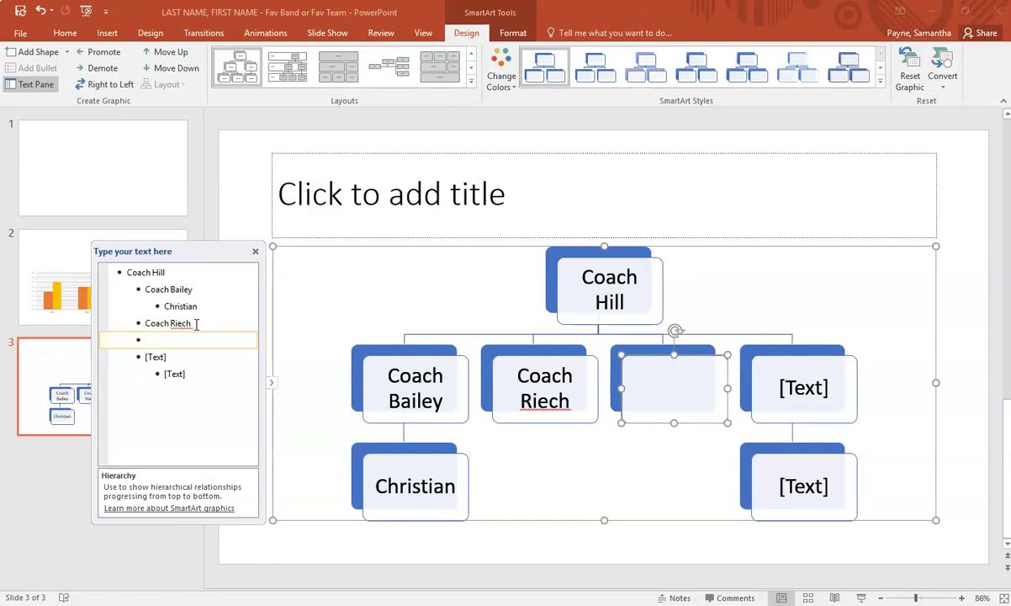
key("Tab")
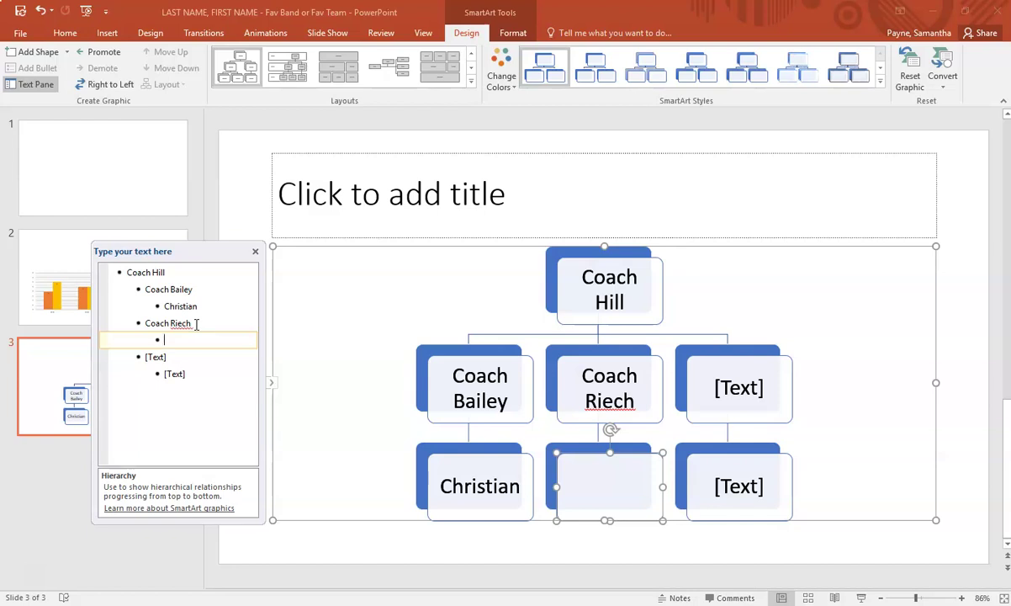
key("Up")
key("Delete")
key("Delete")
type("ei")
key("Down")
type("Sergio")
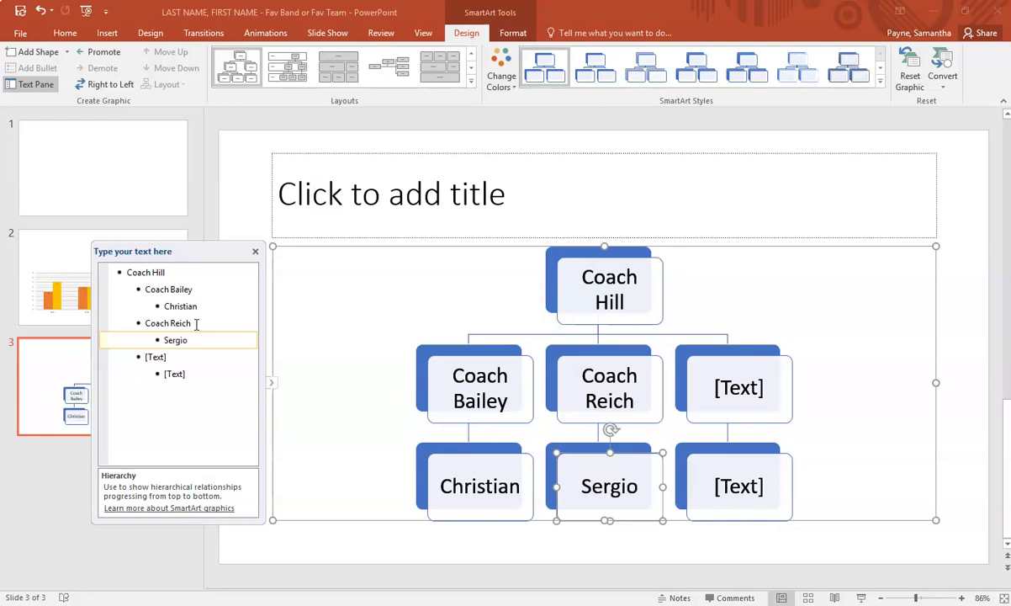
Step: Fill in the last second-level box with the third assistant coach's name and the box below it with a player's name
key("Down")
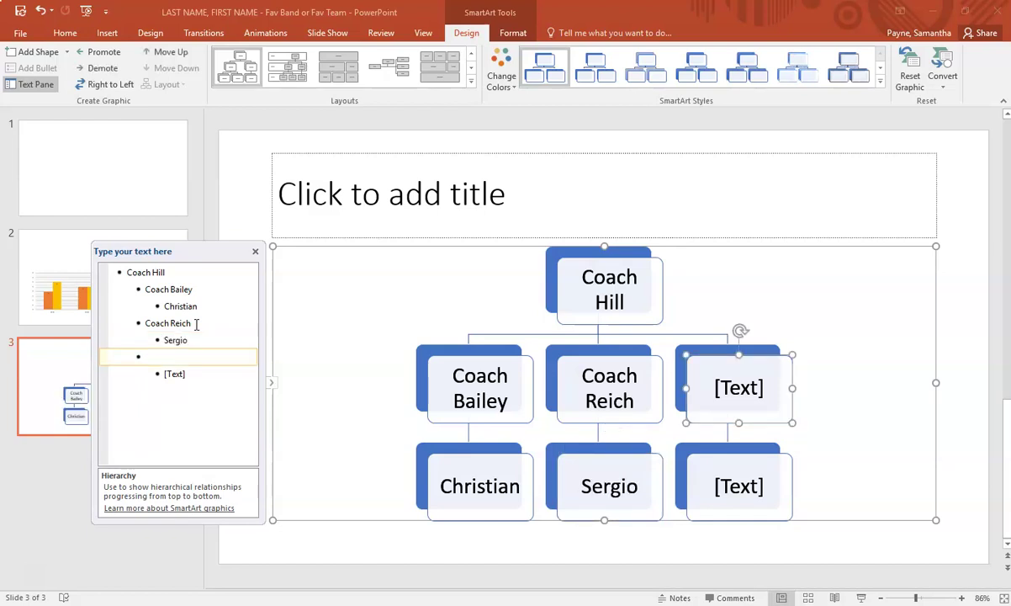
type("Coach Base")
key("Down")
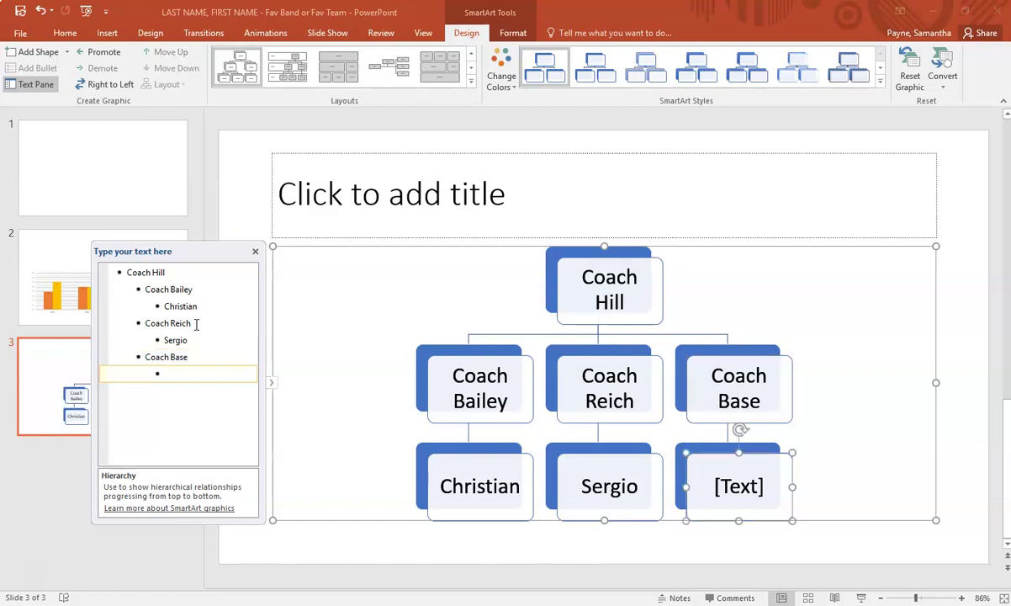
type("Fuji")
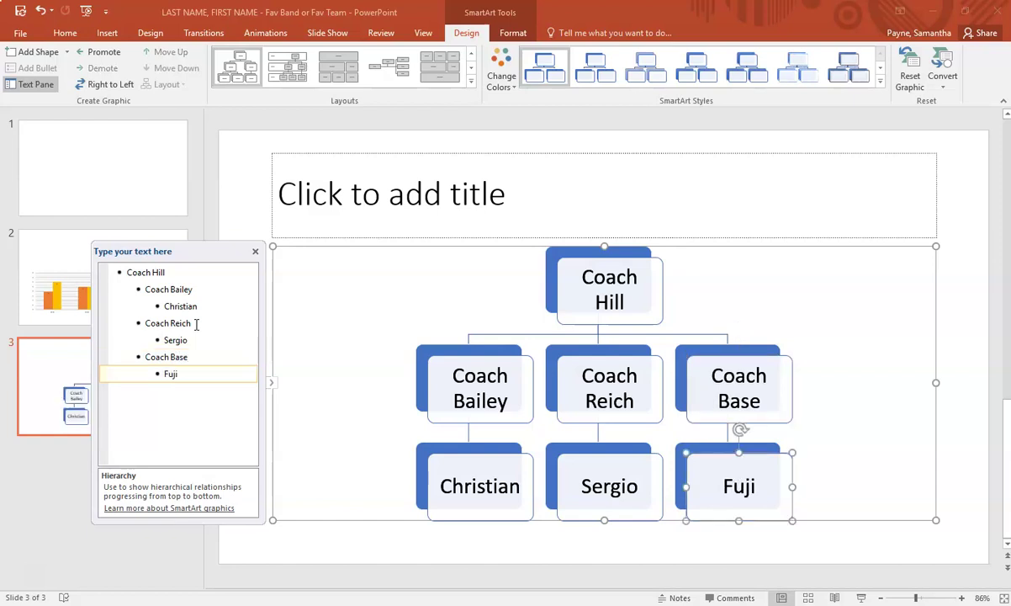
Step: Add a second player's name below the third assistant coach, and insert a new top-level coach's name above the first entry in the SmartArt outline
key("Return")
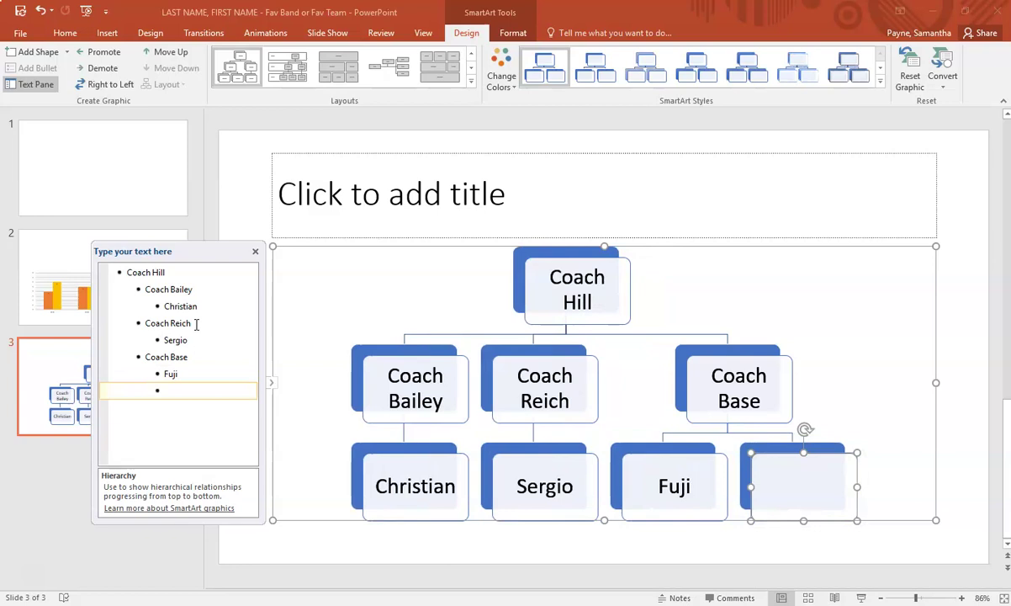
type("Kaden")
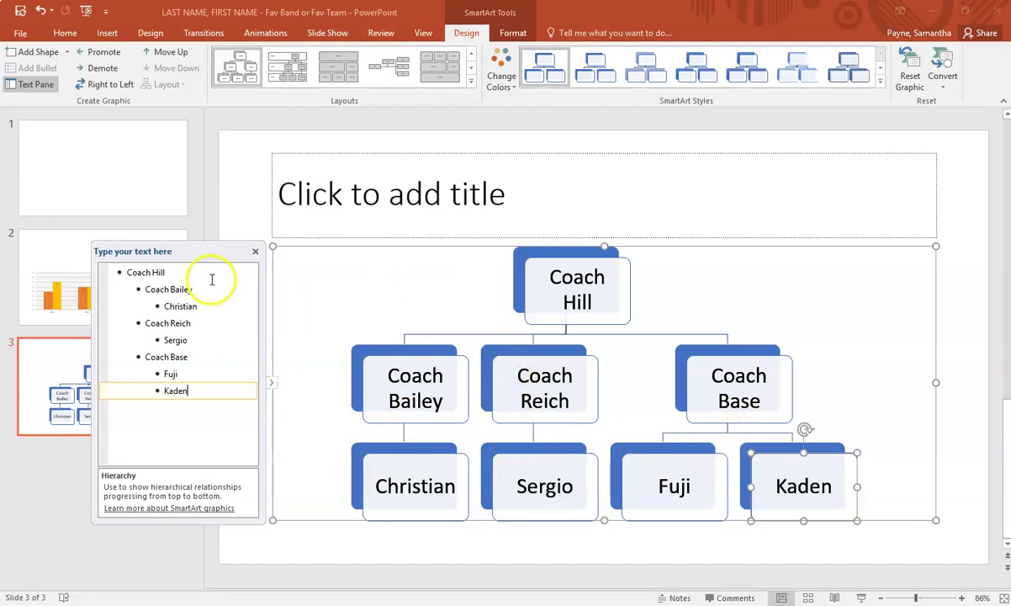
left_click(132, 270)
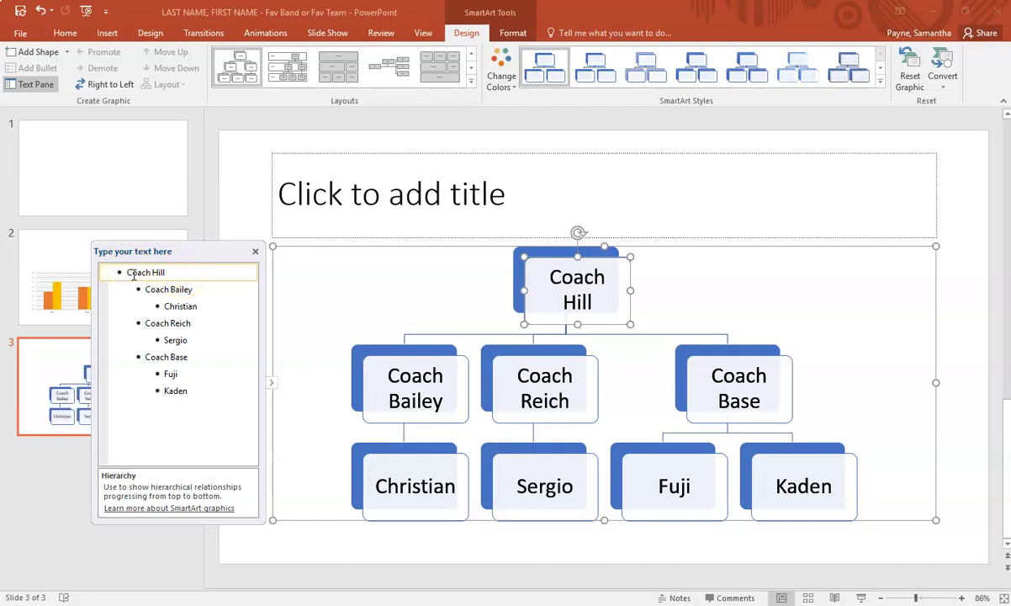
key("Return")
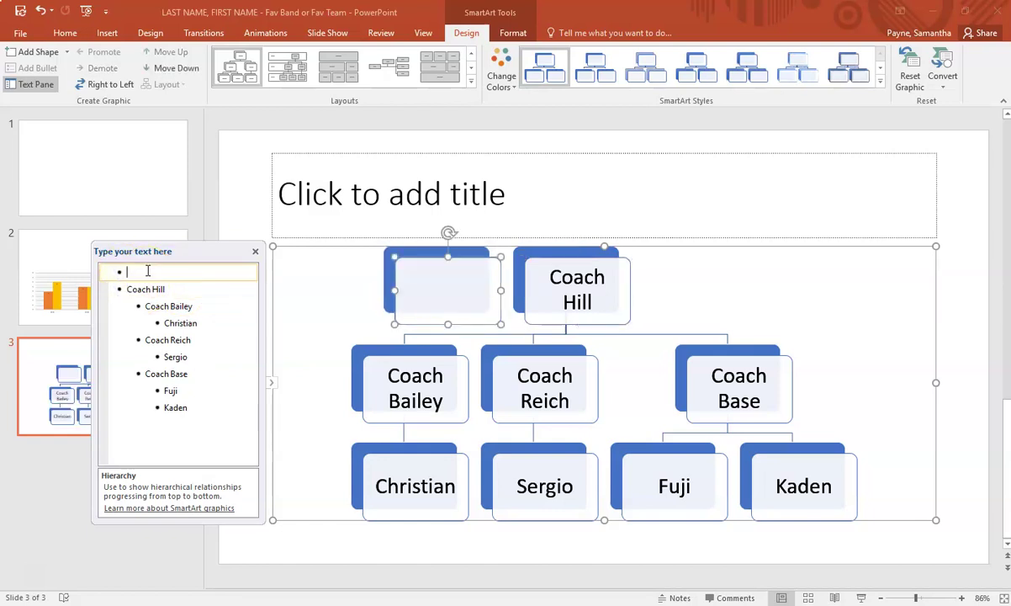
type("Coach Thon")
Step: Demote the former head coach, the first assistant coach and that coach's player by one level each in the SmartArt outline
key("Down")
left_click(118, 288)
key("Tab")
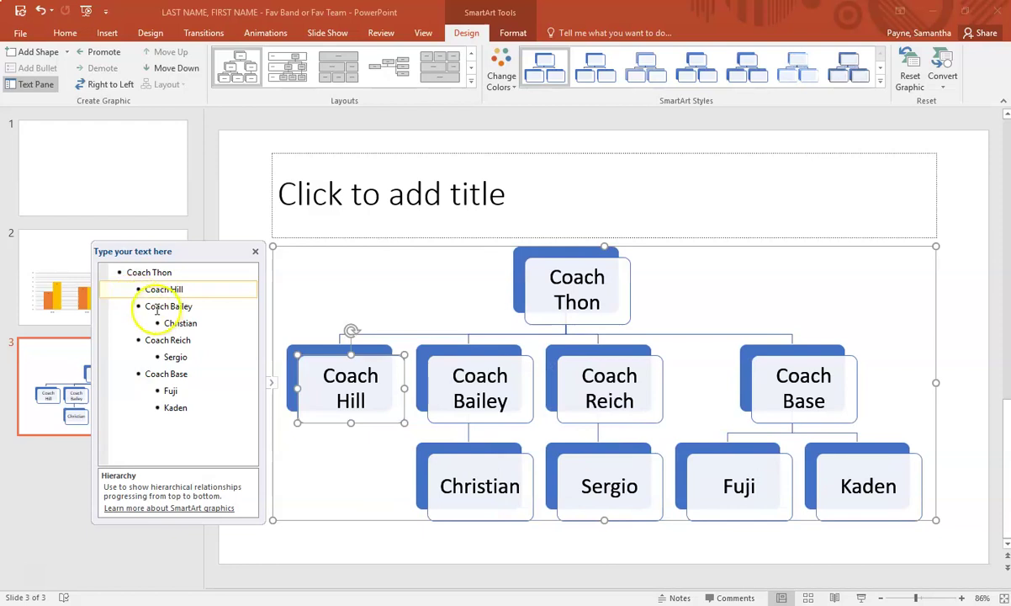
left_click(141, 306)
key("Tab")
left_click(165, 323)
key("Tab")
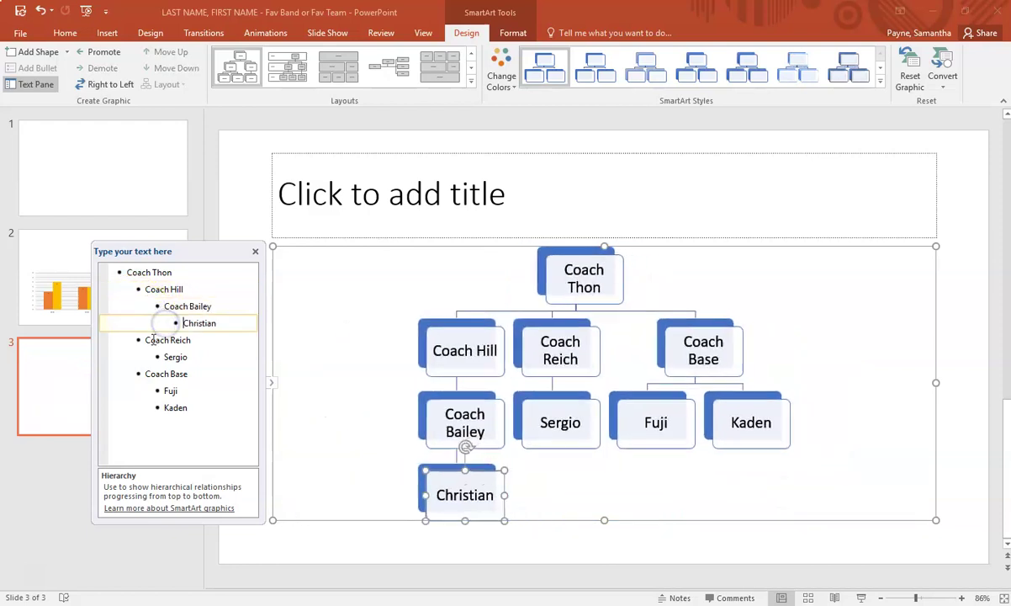
Step: Demote the remaining two assistant coaches and their three players by one level each, and hide the SmartArt text outline
left_click(144, 339)
key("Tab")
left_click(171, 356)
key("Tab")
left_click(148, 373)
key("Tab")
left_click(170, 390)
key("Tab")
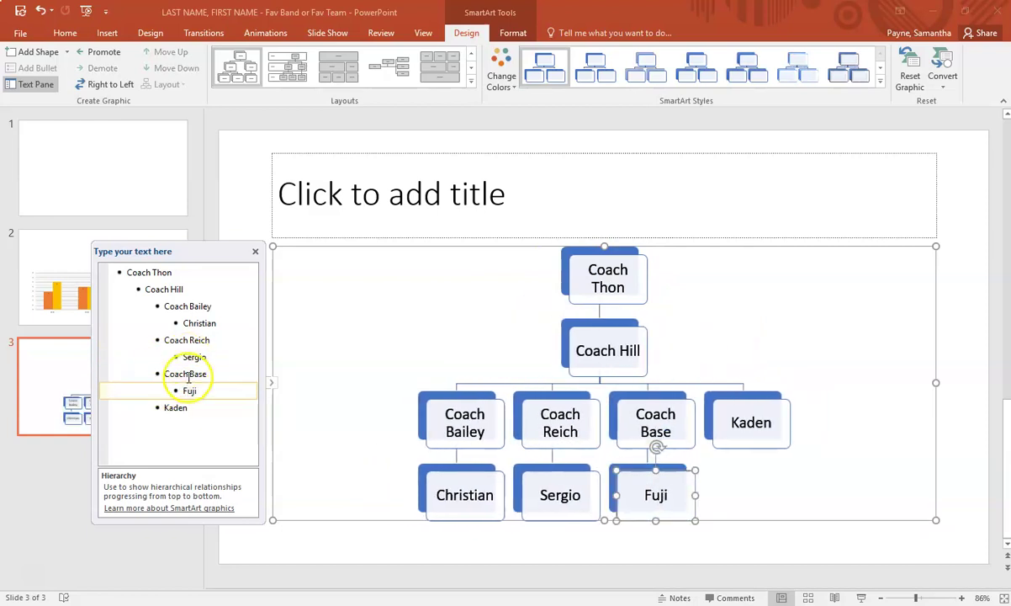
left_click(158, 409)
key("Tab")
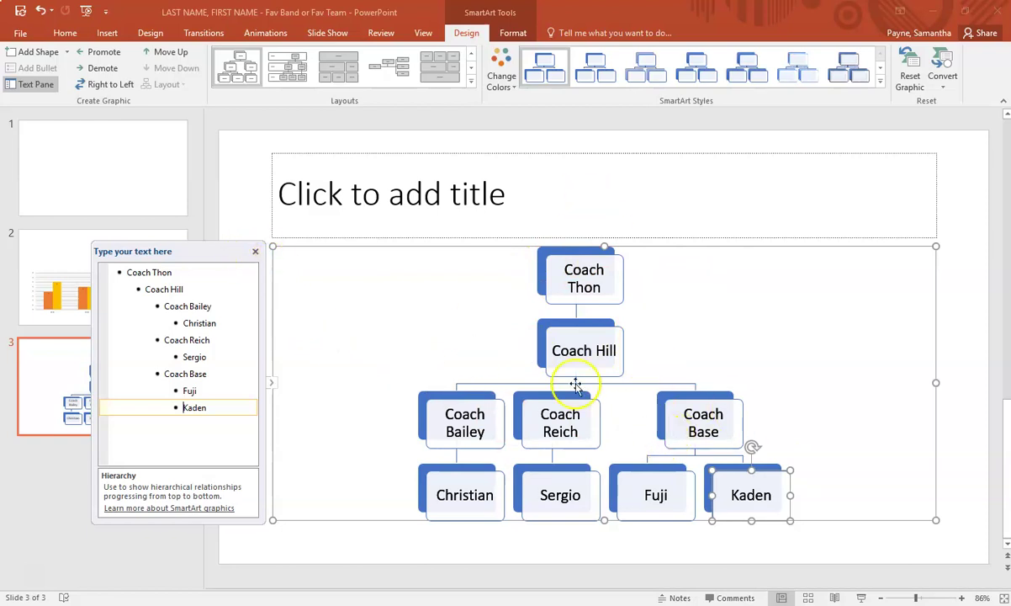
left_click(253, 252)
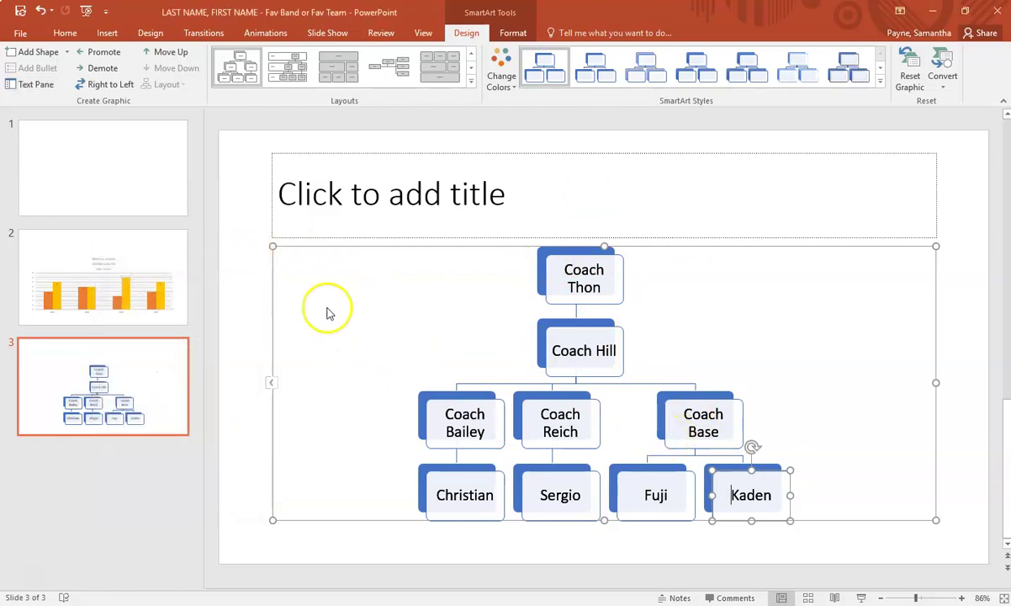
Step: Shift the middle assistant coach's box slightly out of its row, and briefly show the SmartArt text outline
left_click(557, 433)
left_click_drag(577, 437, 528, 417)
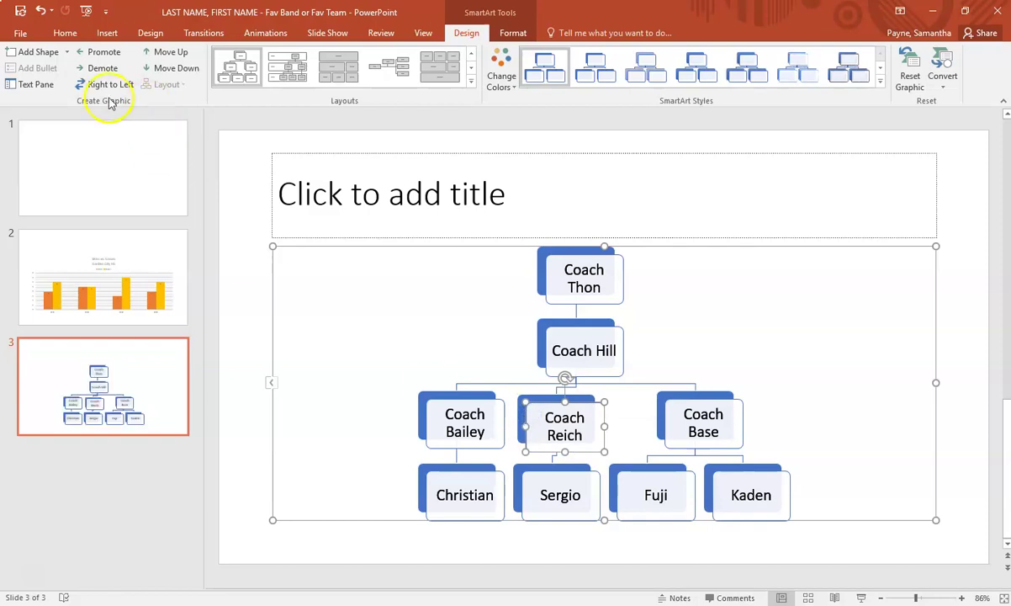
left_click(31, 87)
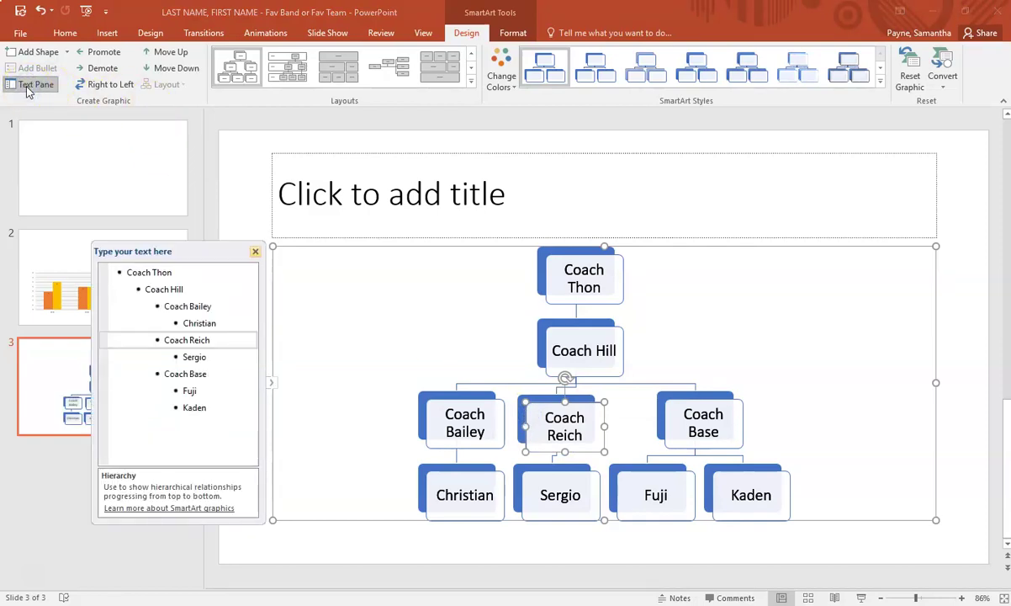
left_click(255, 252)
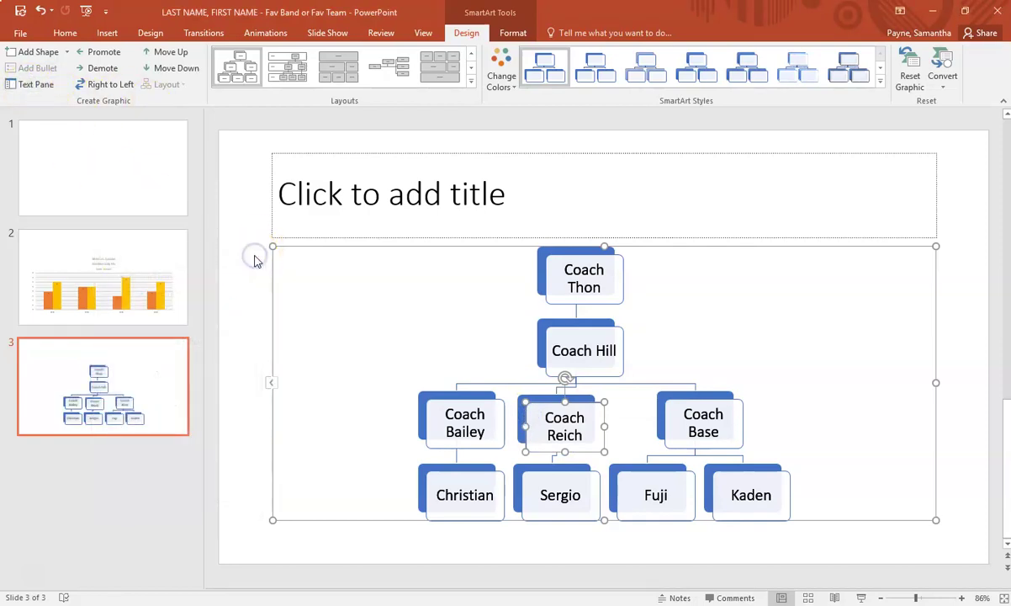
Step: Try the solid-box organization chart layout, restore the layered-box hierarchy layout, and try the last, tilted 3-D SmartArt style
left_click(278, 73)
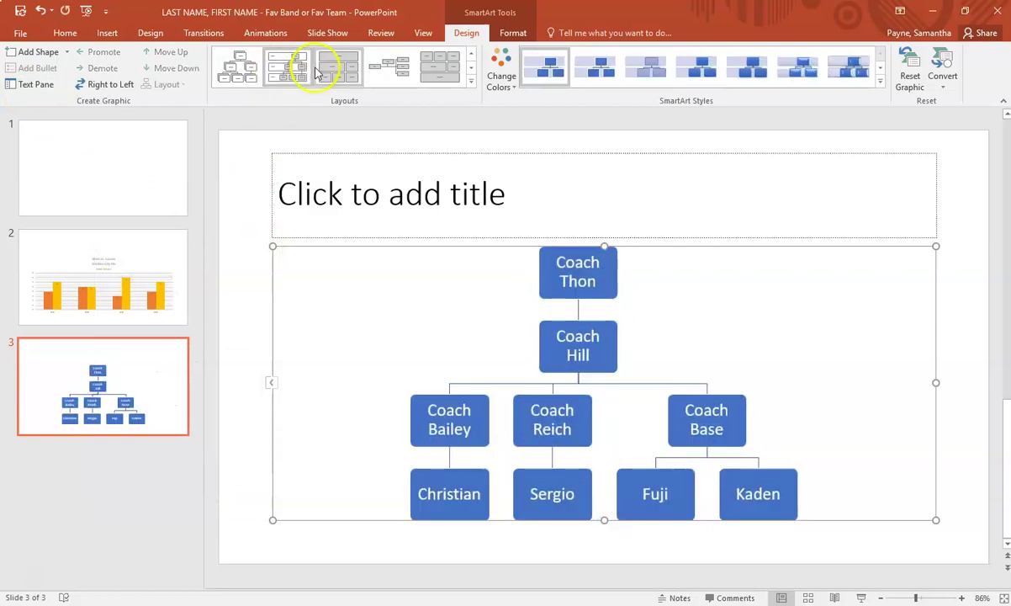
left_click(240, 73)
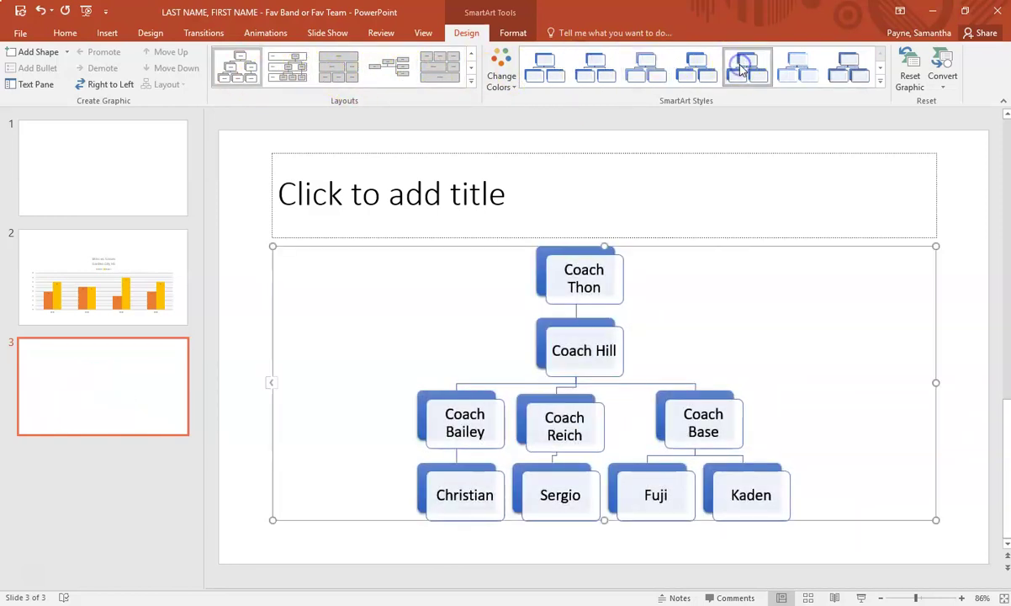
left_click(879, 82)
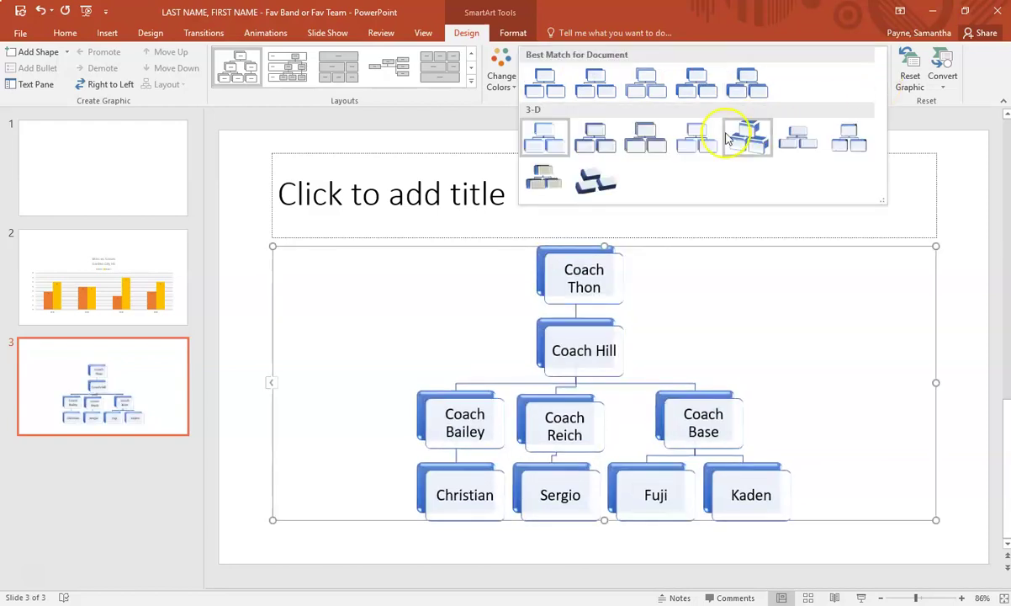
left_click(599, 180)
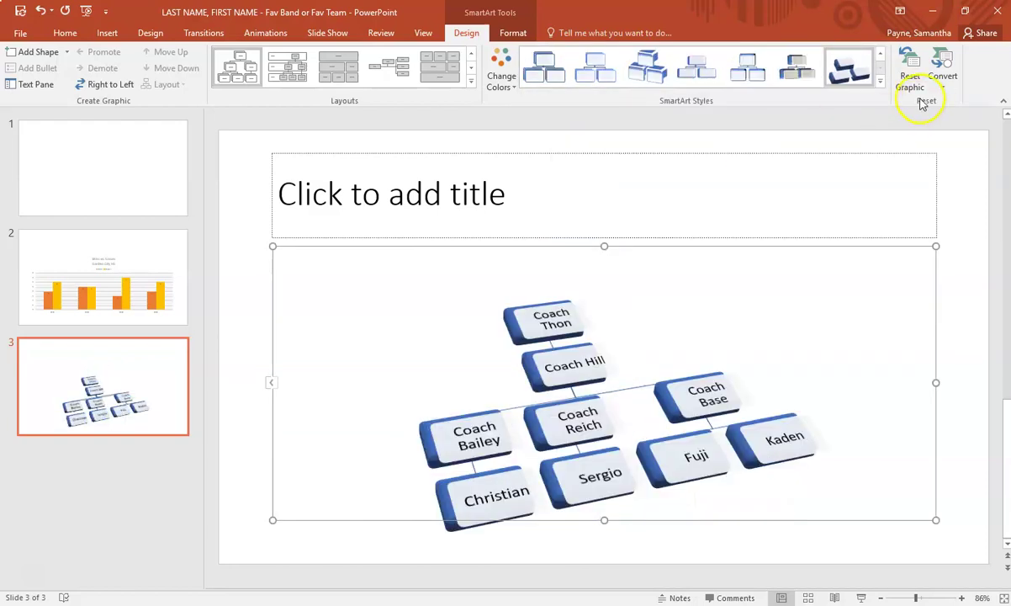
Step: Apply the fourth 3-D SmartArt style and a colorful scheme with blue, orange, gray and yellow levels to the hierarchy
left_click(879, 81)
left_click(692, 135)
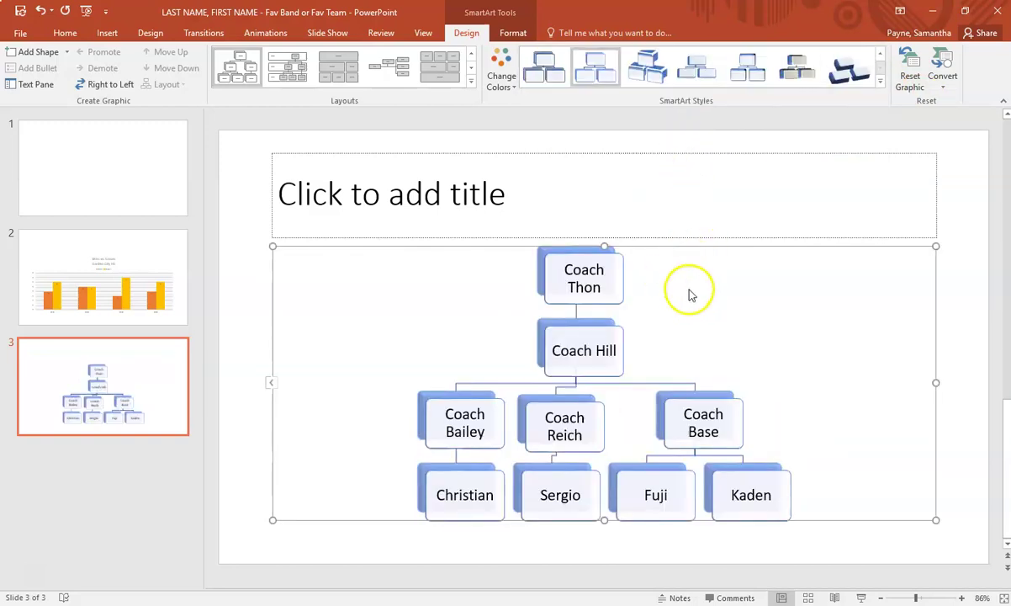
left_click(501, 74)
left_click(510, 185)
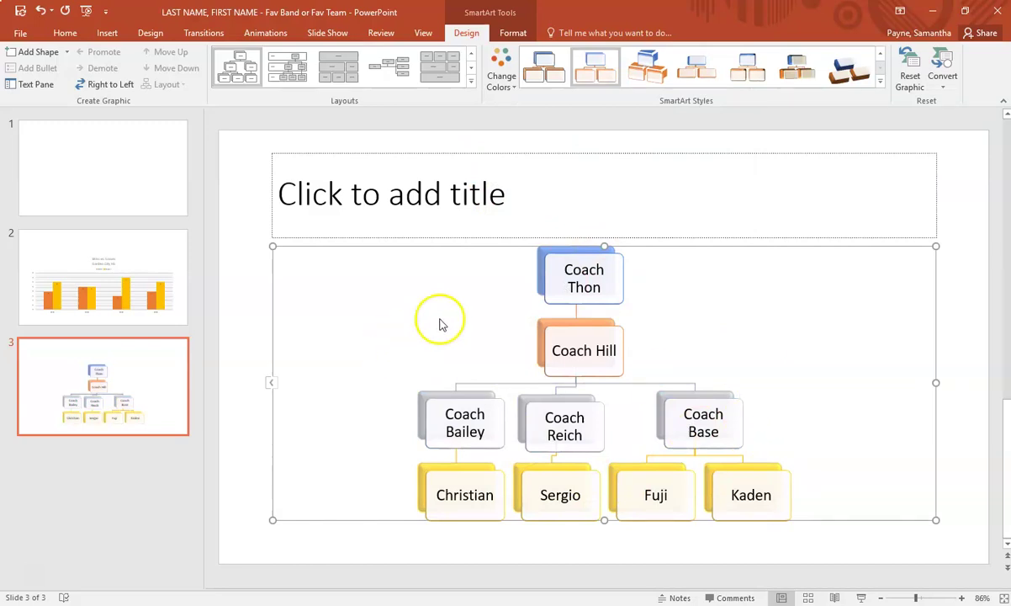
Step: Title the hierarchy slide "Organizational Chart of GCHS Football"
left_click(393, 183)
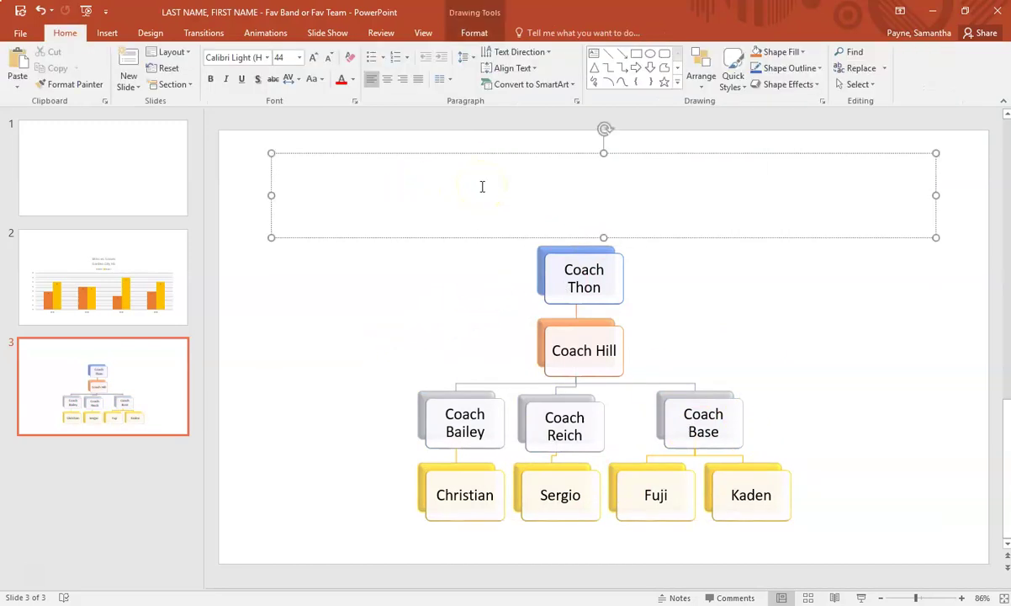
type("Organizational Chart of GCHS Football")
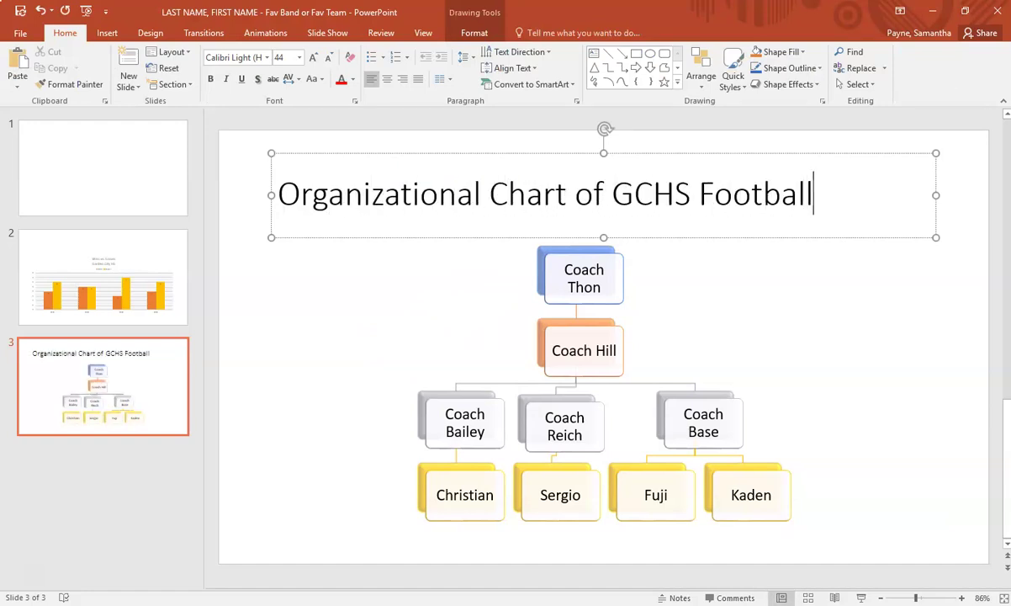
left_click(465, 301)
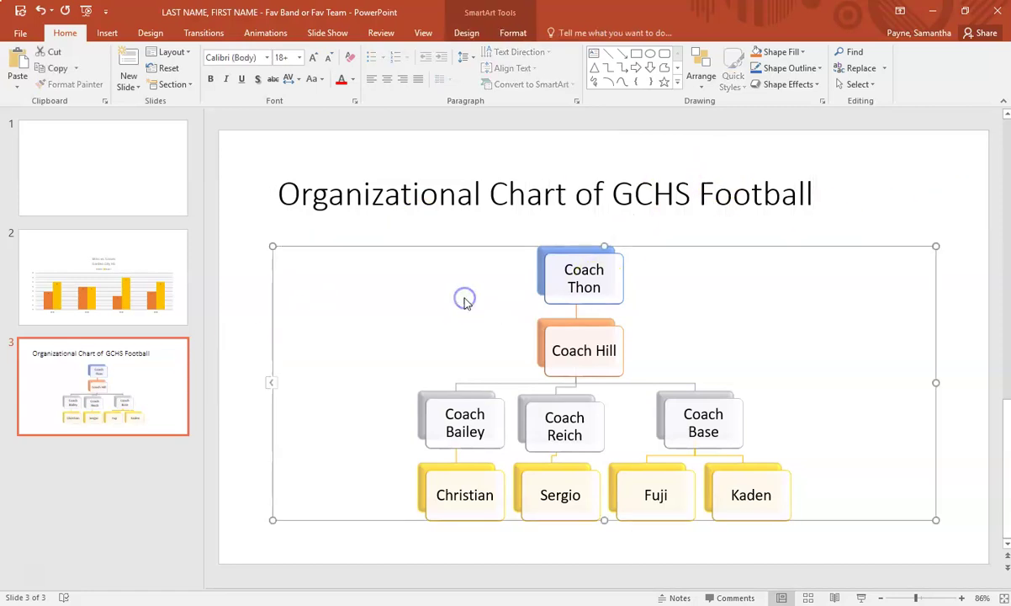
left_click(497, 232)
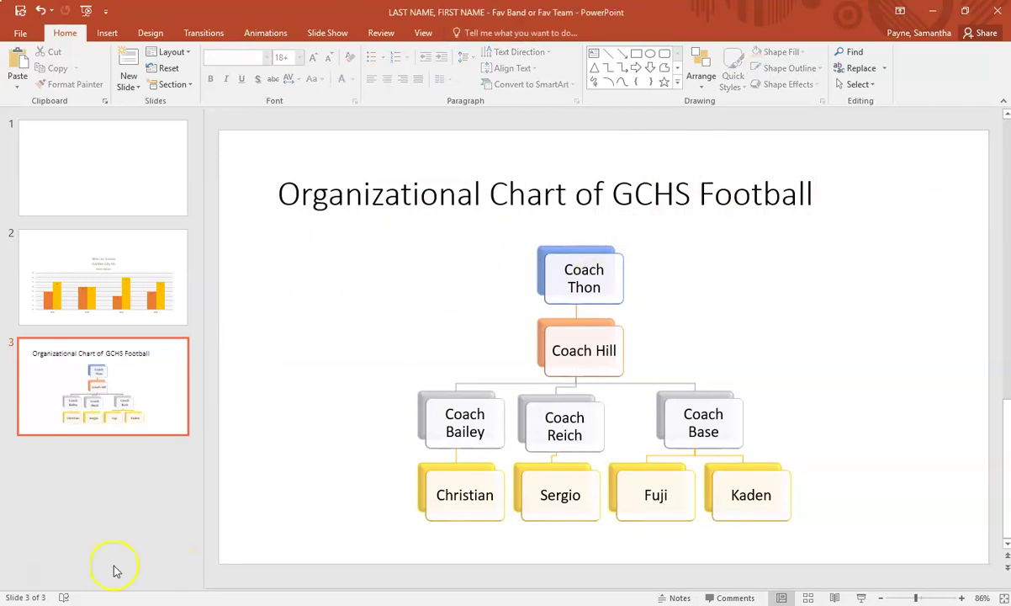
Step: Show the speaker notes area below the hierarchy slide and enlarge it to about a quarter of the window height
left_click(34, 294)
left_click(50, 406)
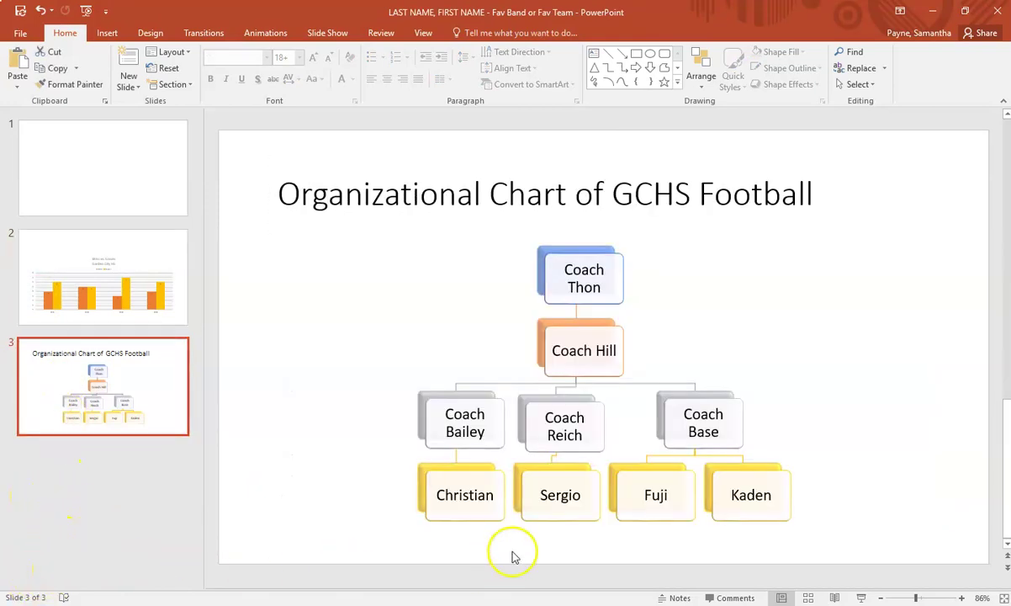
left_click(678, 597)
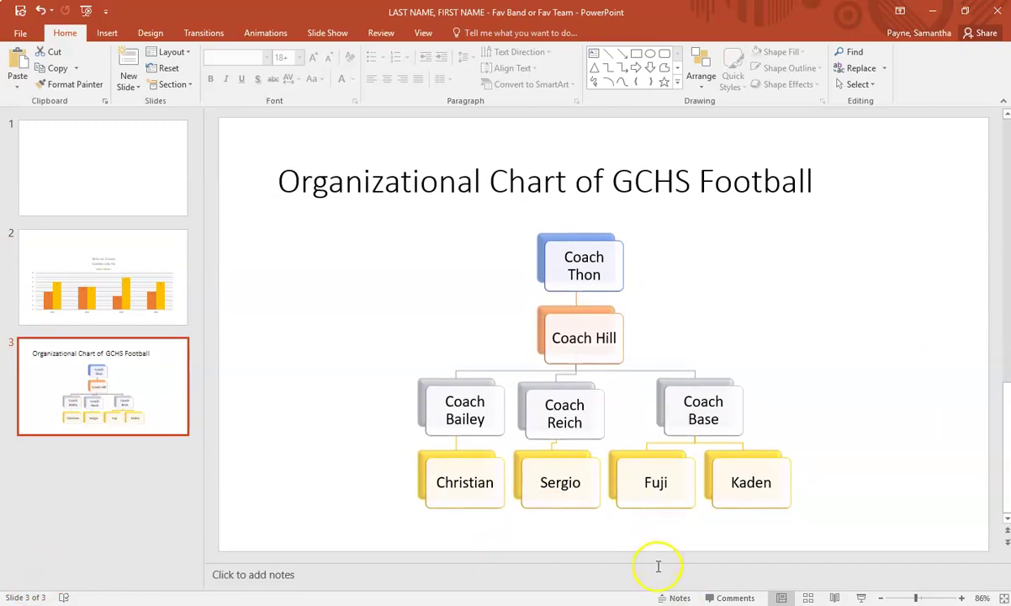
left_click_drag(662, 563, 538, 441)
left_click(492, 503)
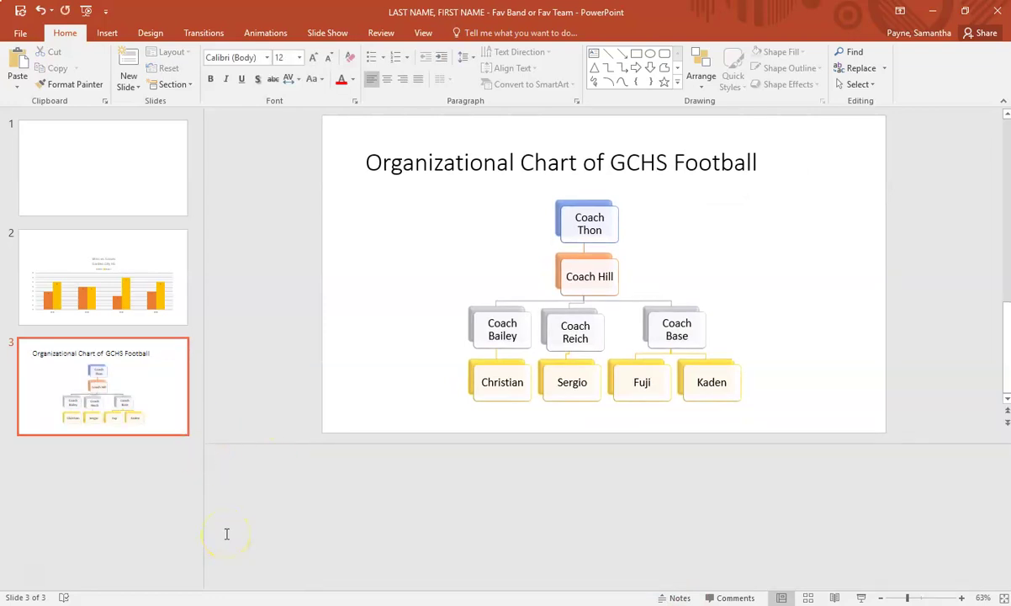
Step: Insert a slide after the first one, title it with the former head coach's name, and enter a "PICTURE OF" bullet naming that coach
left_click(99, 195)
left_click(128, 71)
left_click(395, 173)
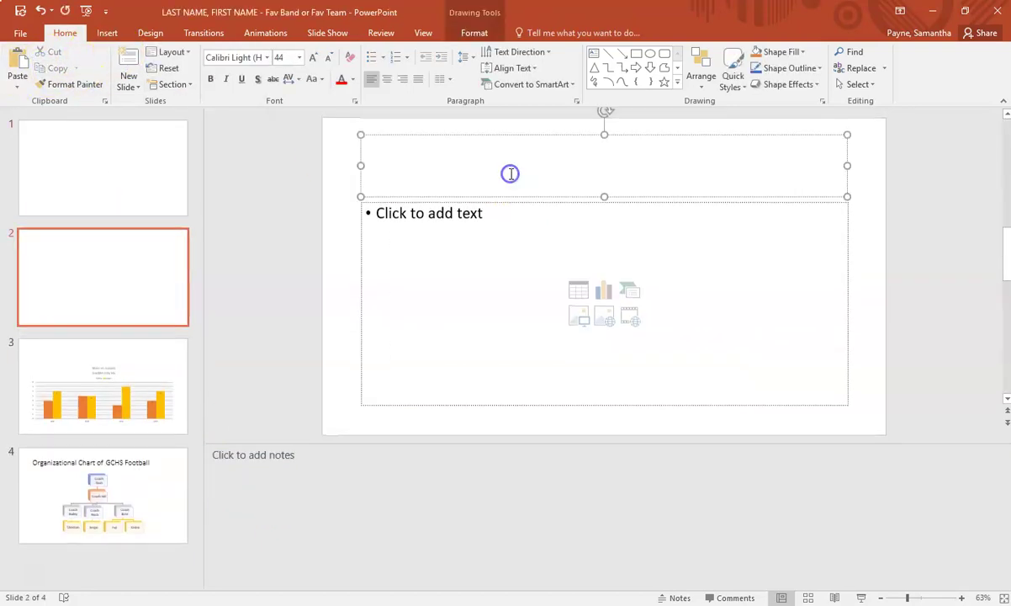
type("Coach Hill")
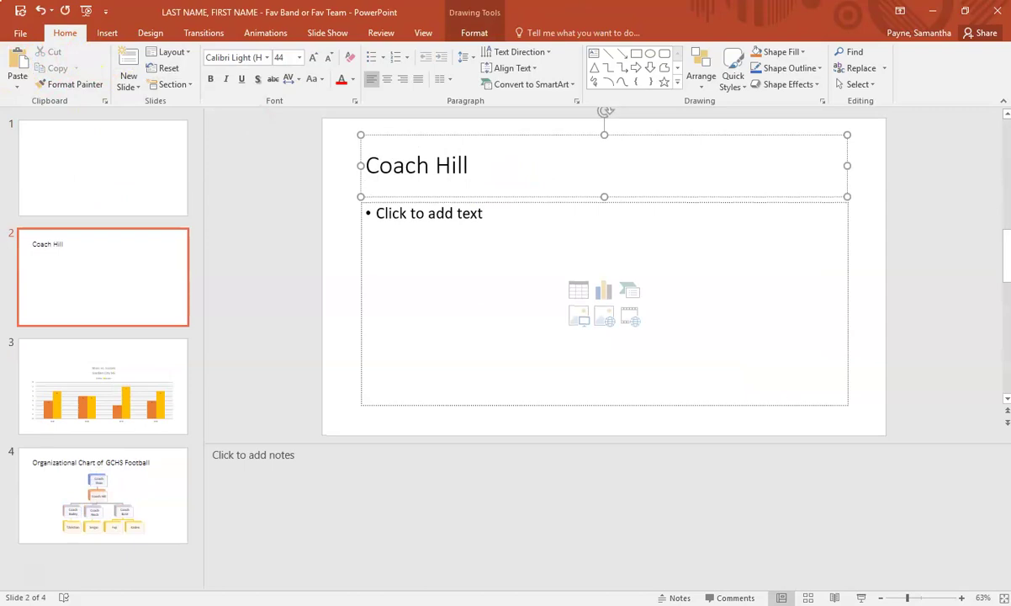
left_click(599, 232)
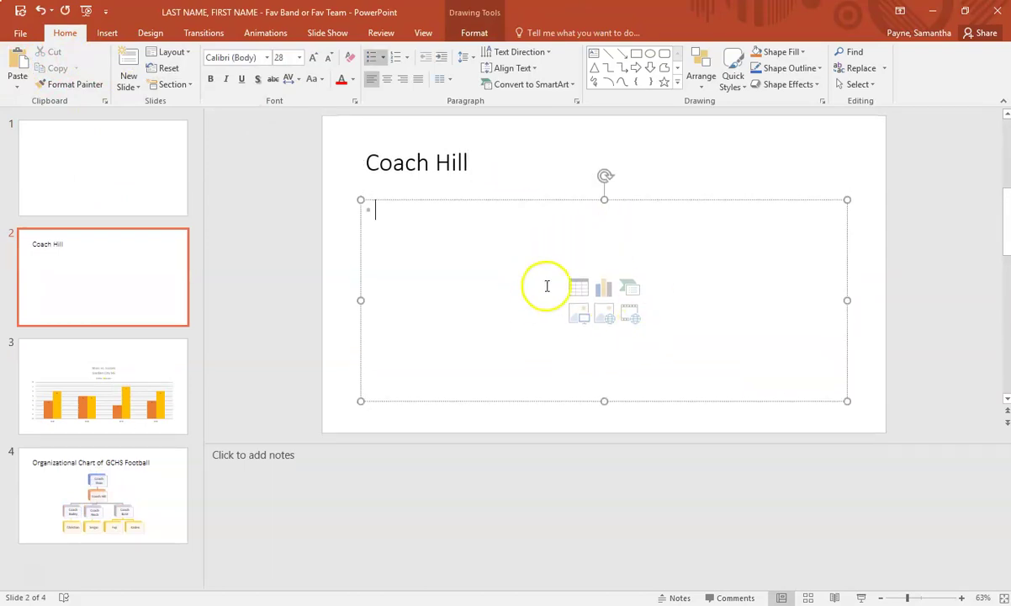
type("PICTURE OF COACH HILL")
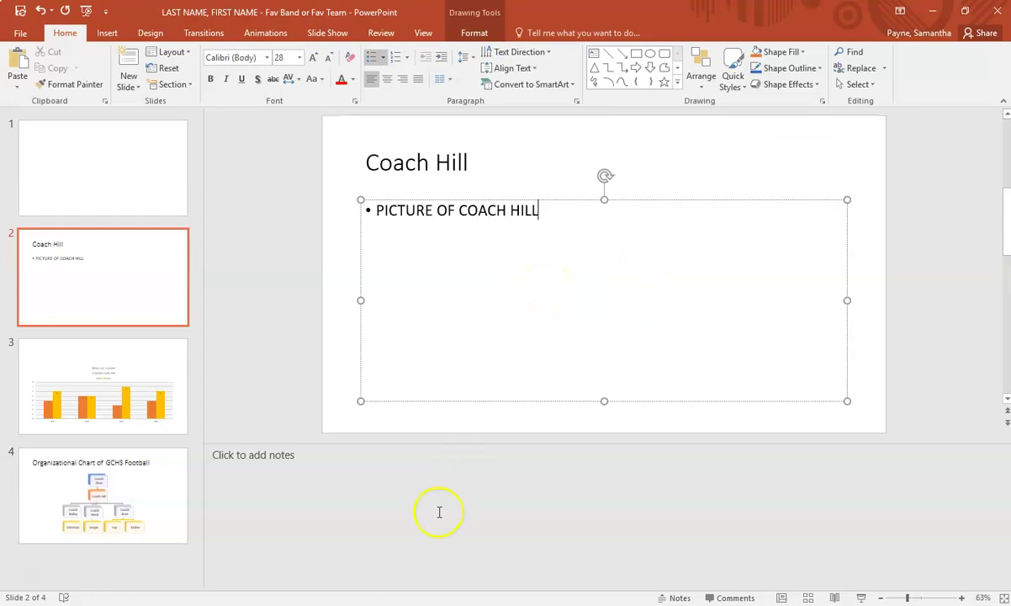
Step: Enter a speaker note on the coach slide reading "5 sentences about" followed by the coach's name
left_click(307, 475)
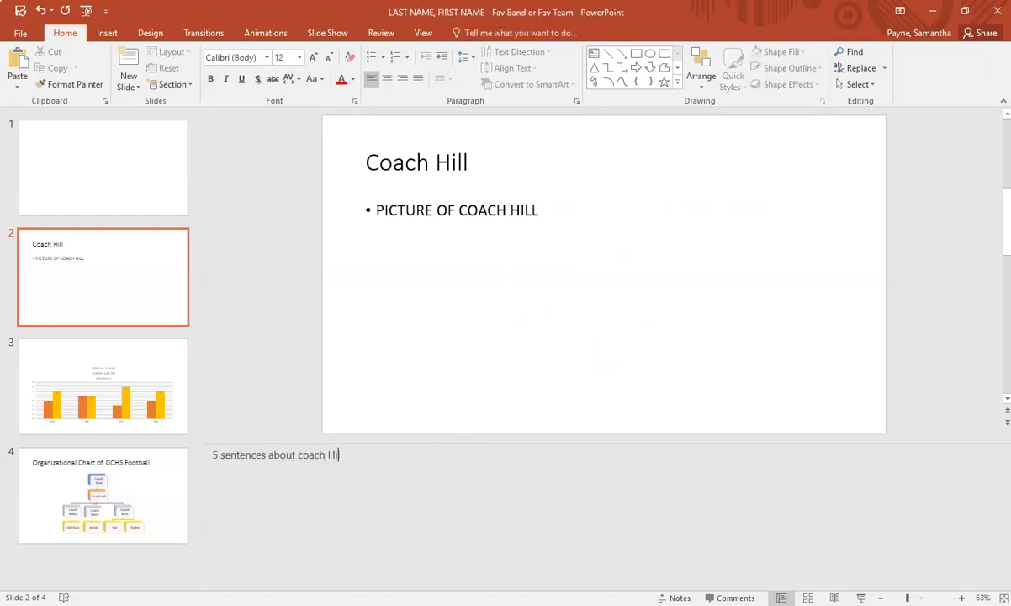
left_click(309, 363)
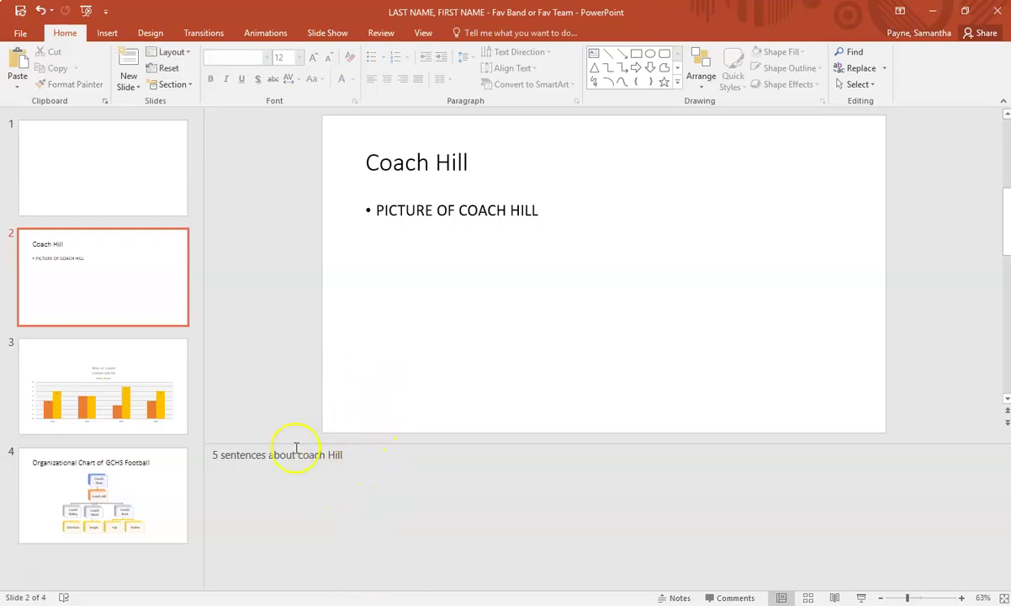
left_click(339, 455)
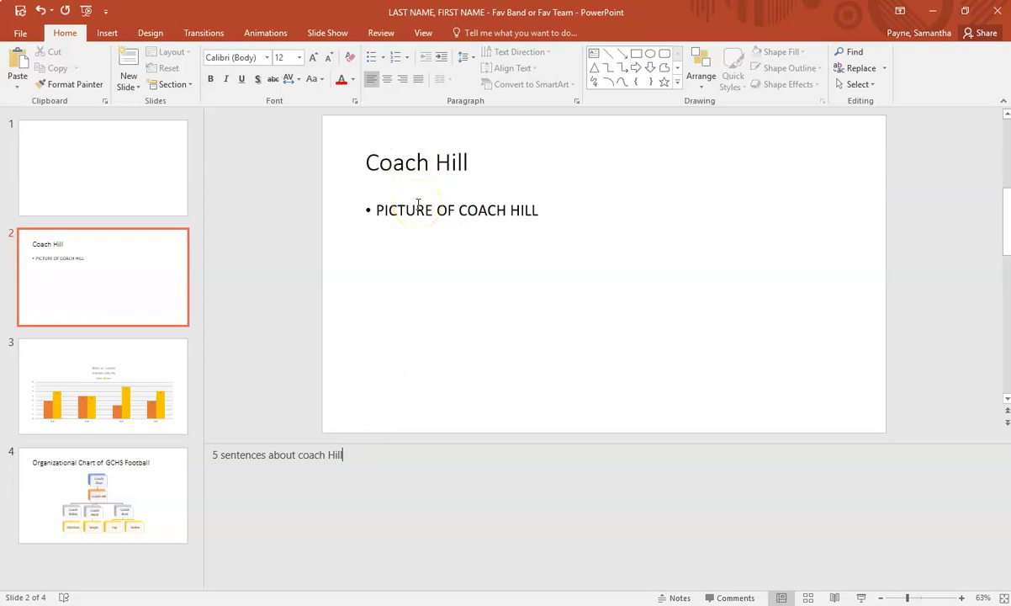
Step: Apply the Fade transition to the first slide and view its effect options
left_click(139, 168)
left_click(202, 35)
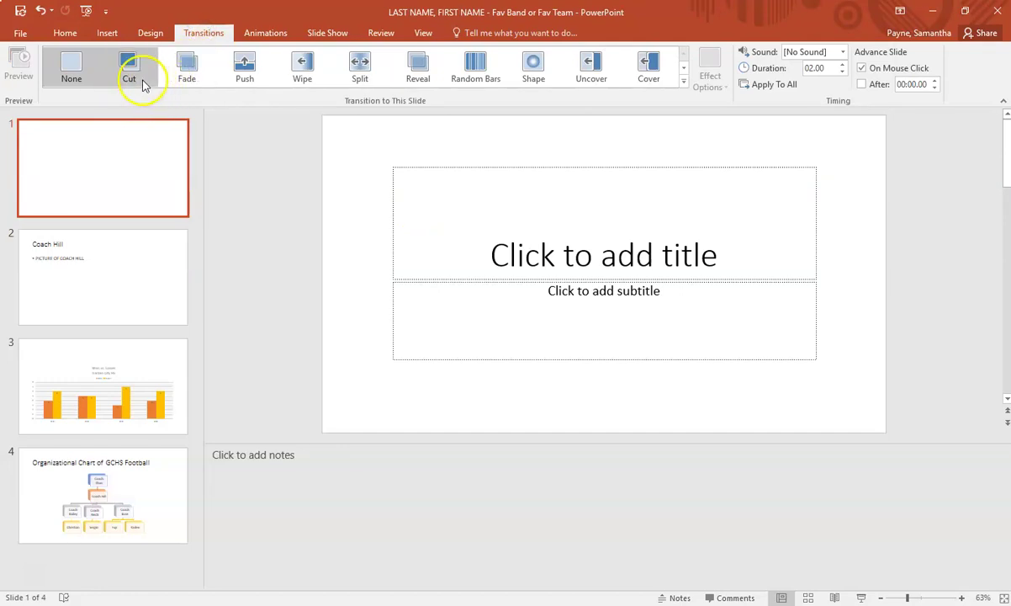
left_click(187, 74)
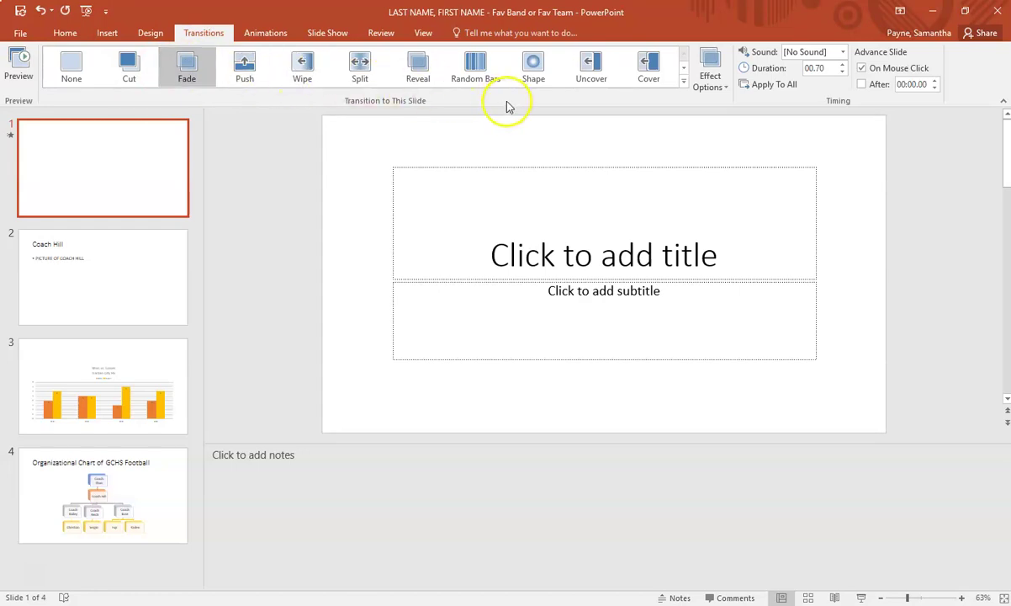
left_click(715, 84)
left_click(717, 85)
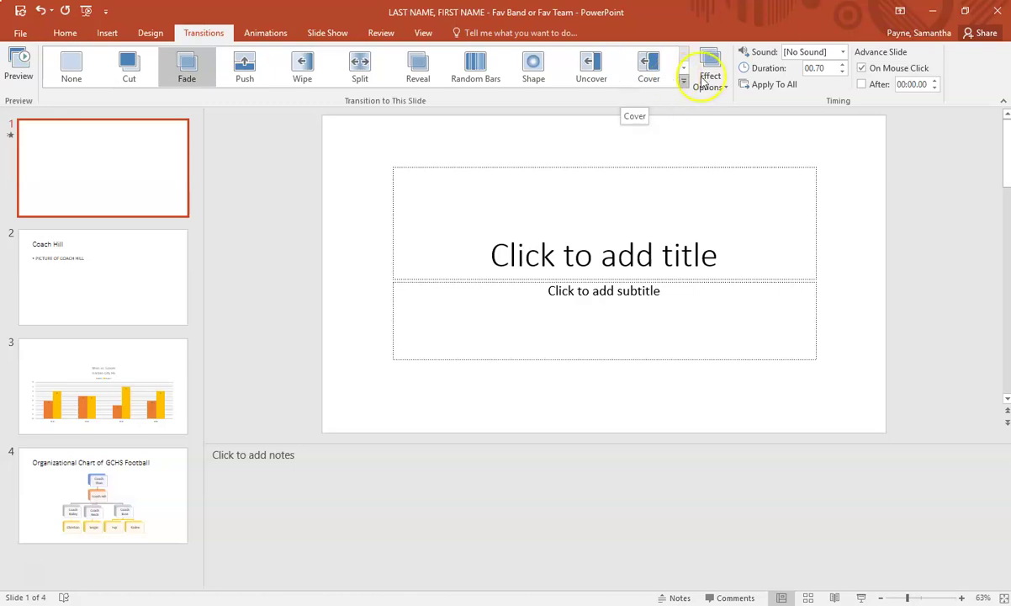
Step: Apply the first slide's Fade transition to all slides in the presentation
left_click(757, 85)
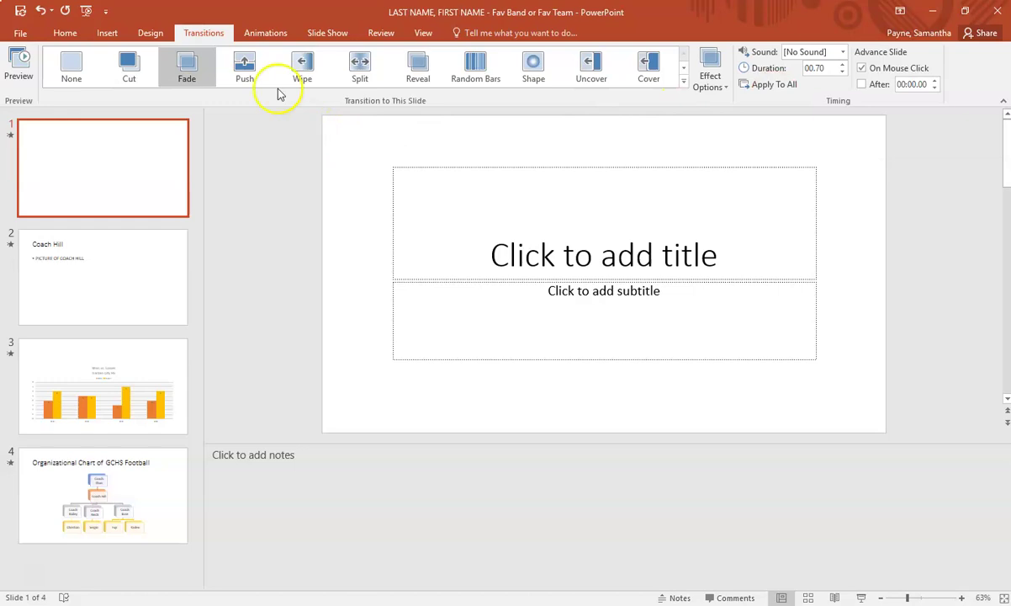
Step: On the second slide, apply the Appear animation to the title and the Fade animation to the picture bullet
left_click(257, 35)
left_click(87, 287)
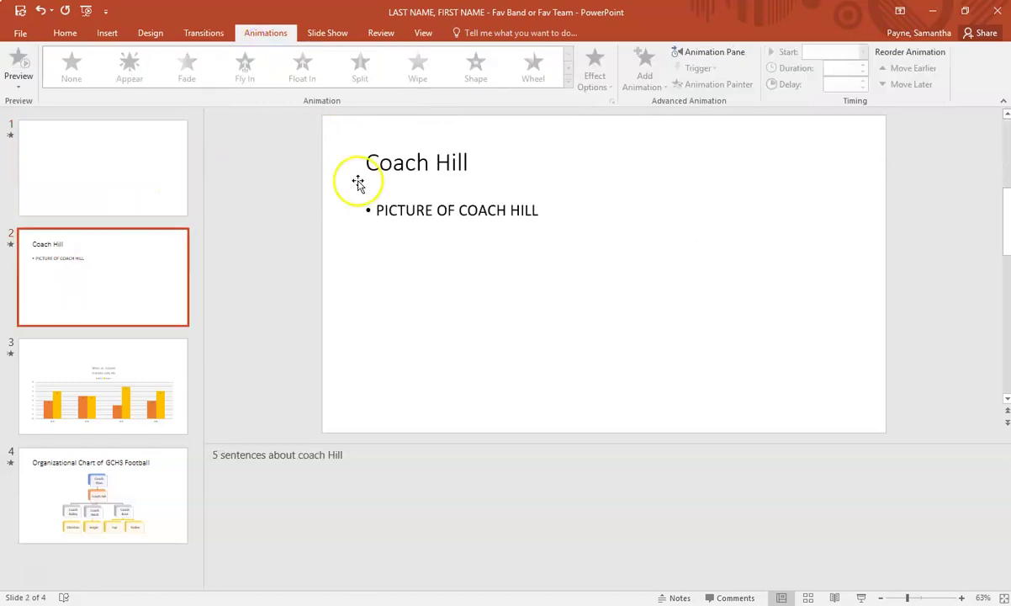
left_click(453, 156)
left_click(457, 137)
left_click(129, 66)
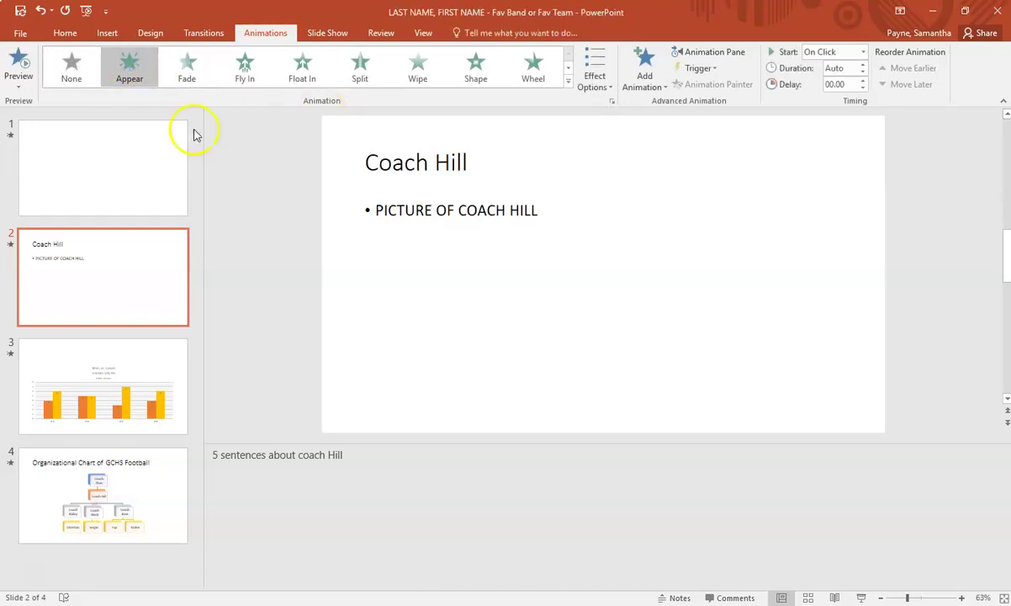
left_click(448, 211)
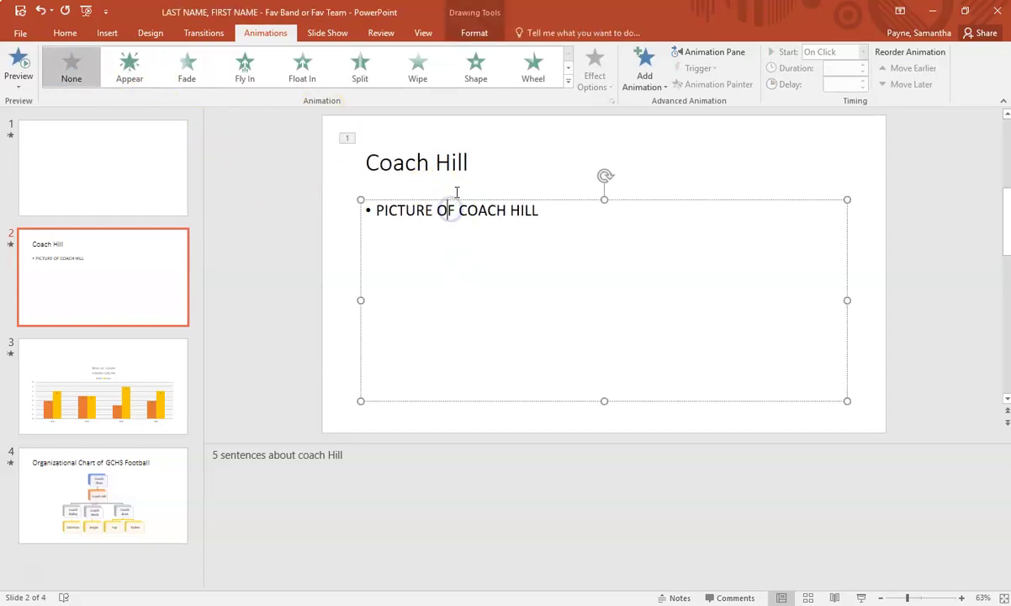
left_click(187, 64)
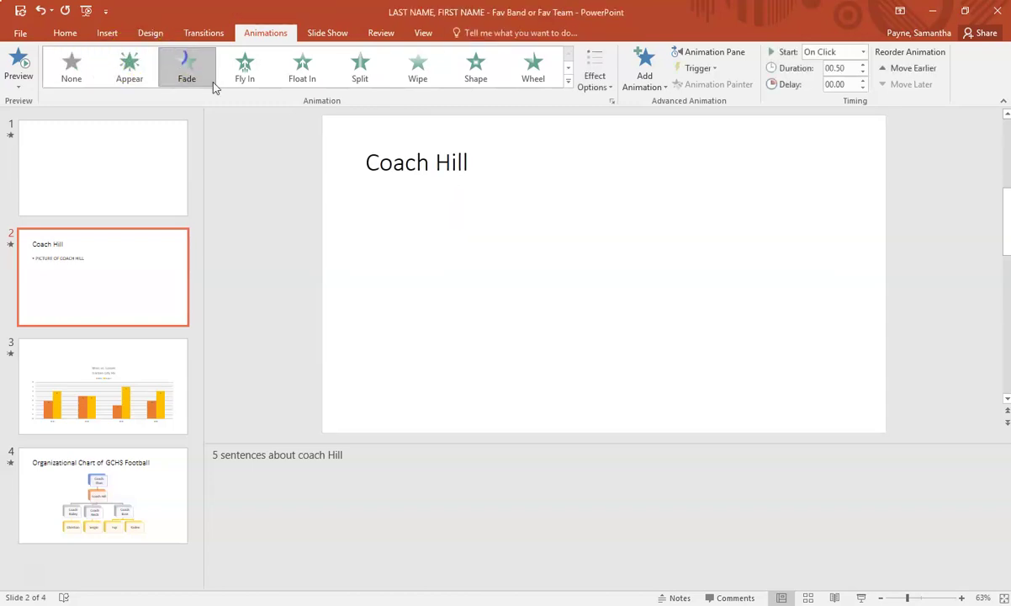
Step: Play the slide show from the first slide to the end, and recheck the animated coach slide in the editor
left_click(126, 190)
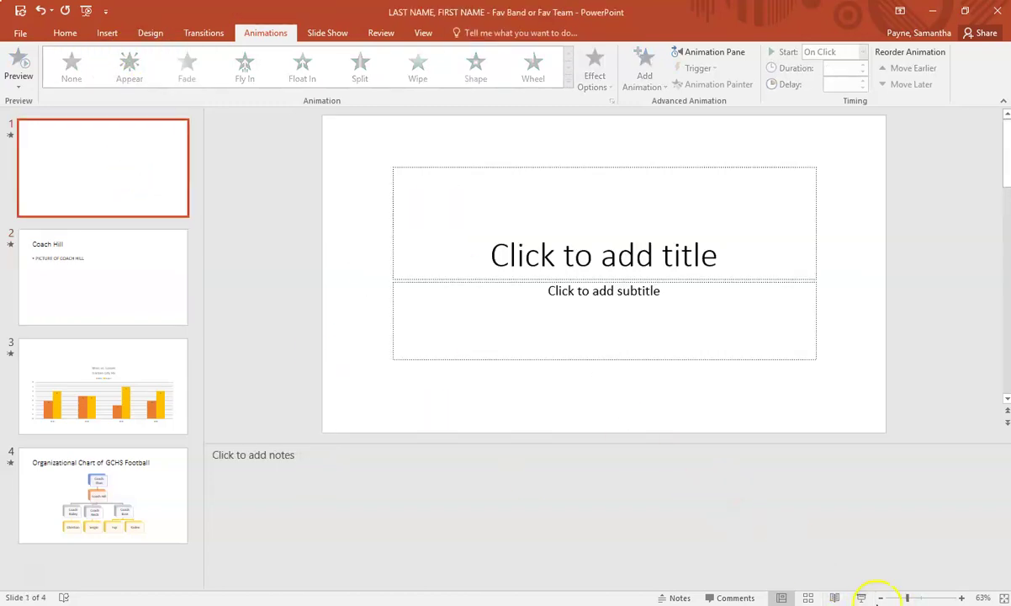
left_click(834, 597)
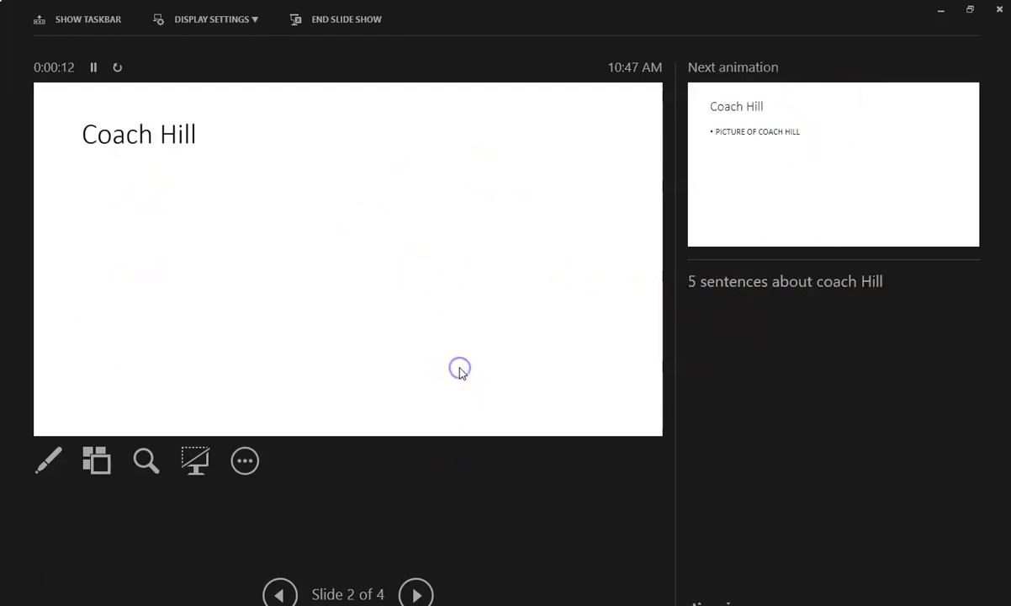
left_click(461, 373)
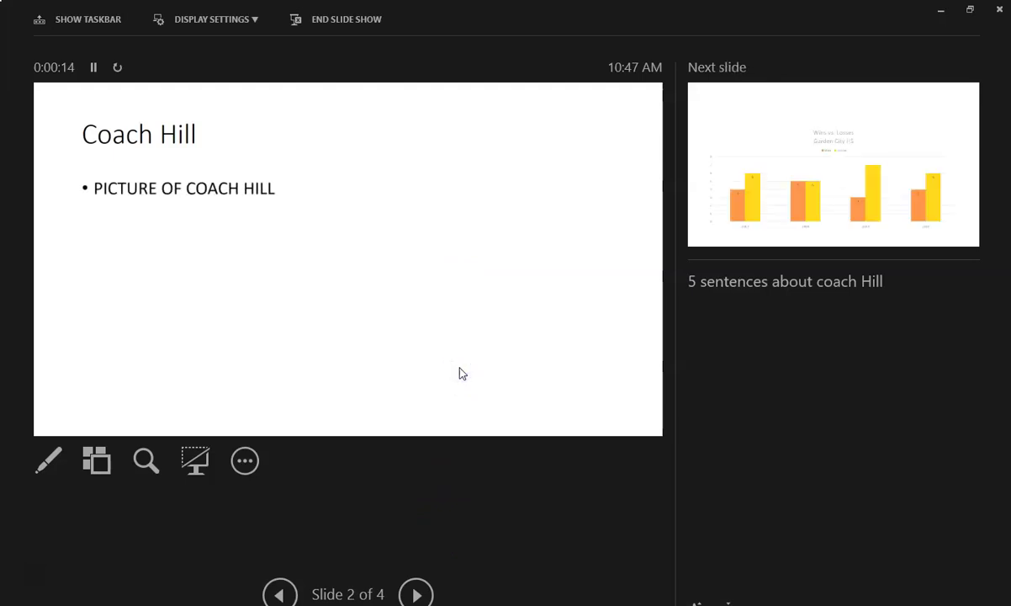
left_click(461, 373)
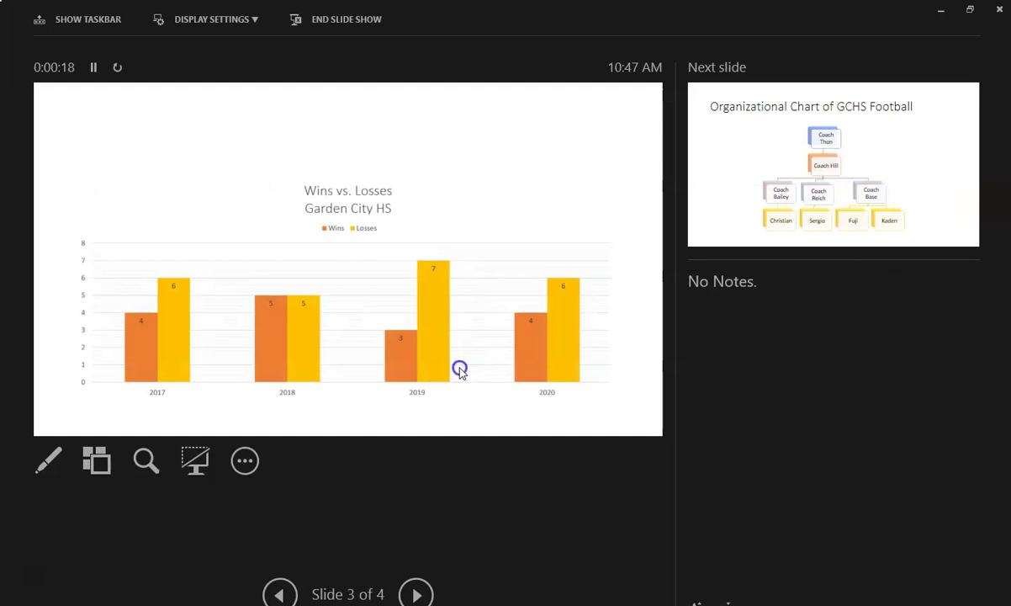
left_click(460, 370)
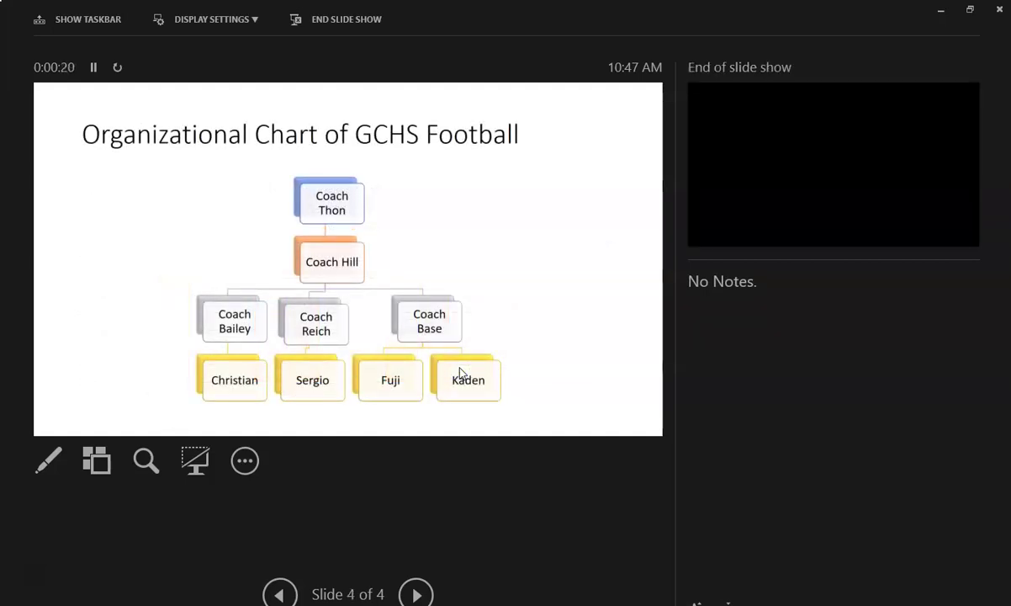
left_click(461, 372)
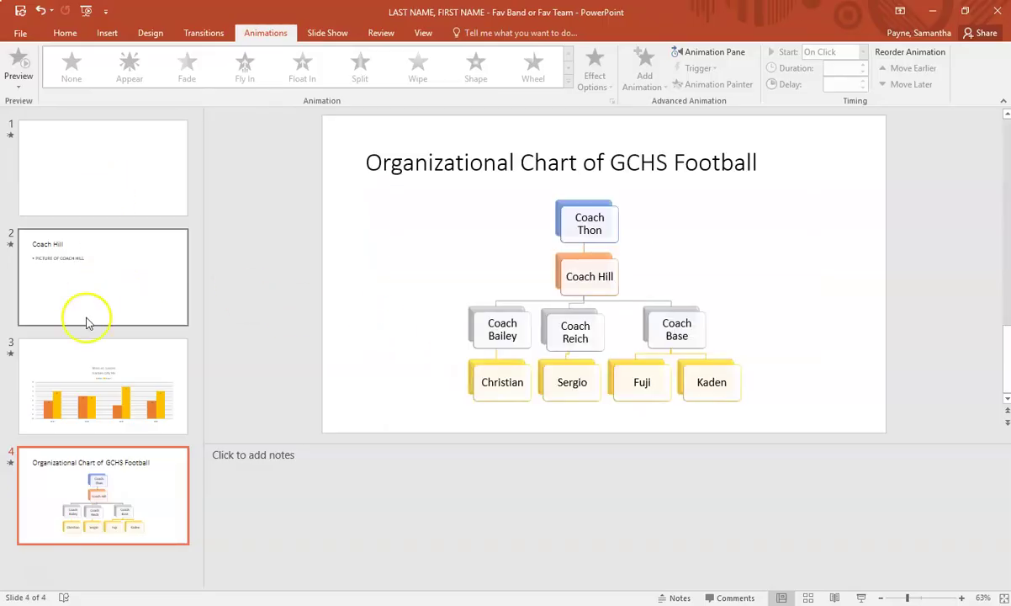
left_click(62, 252)
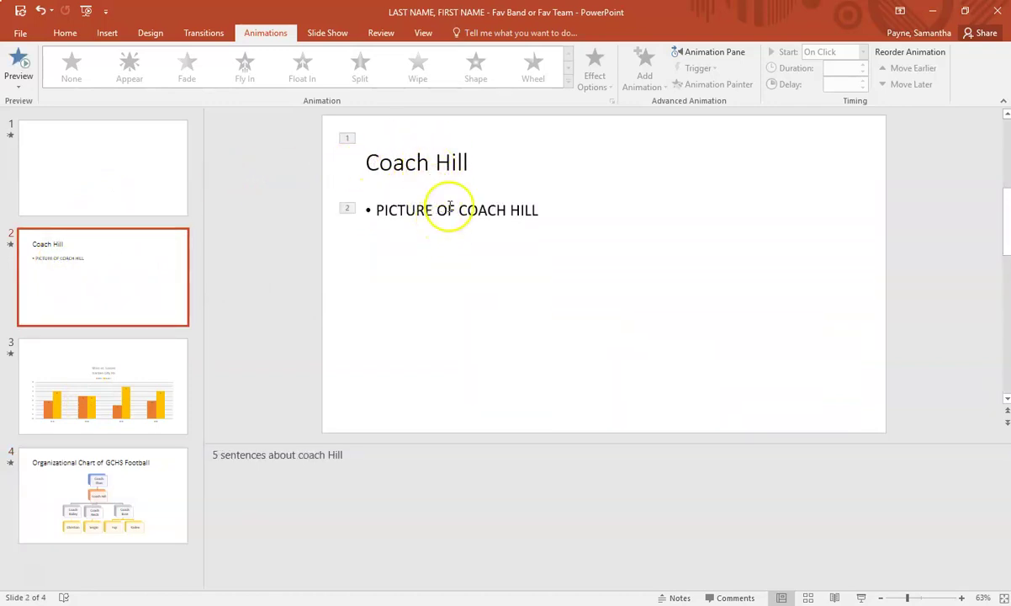
left_click(149, 180)
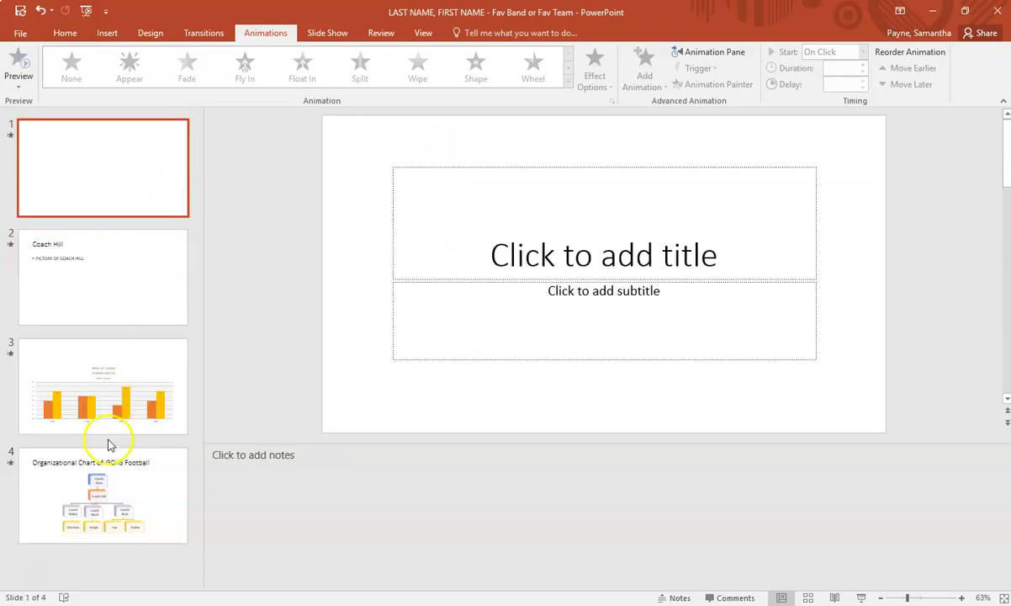